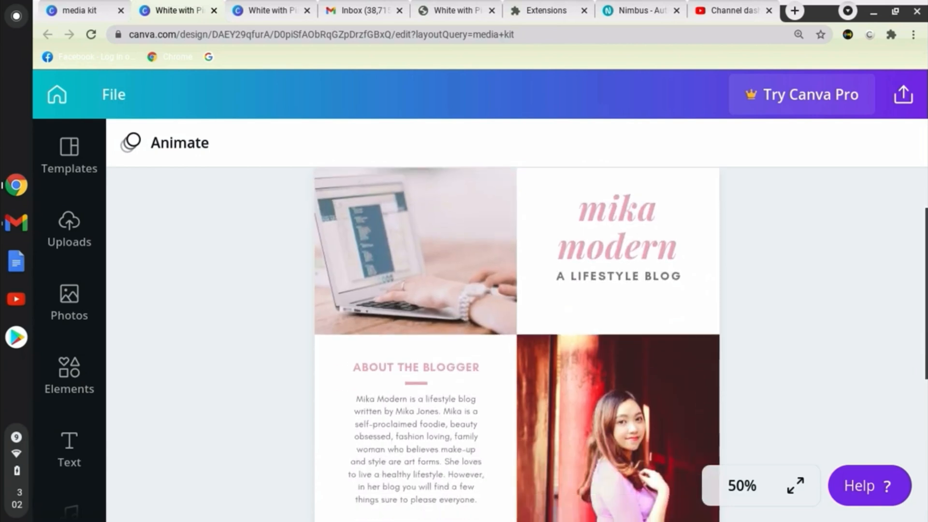
Replace the title "mika modern" in the template's header with the creator's first name.
{"action": "scroll", "coordinate": [624, 306], "scroll_direction": "up", "scroll_amount": 6}
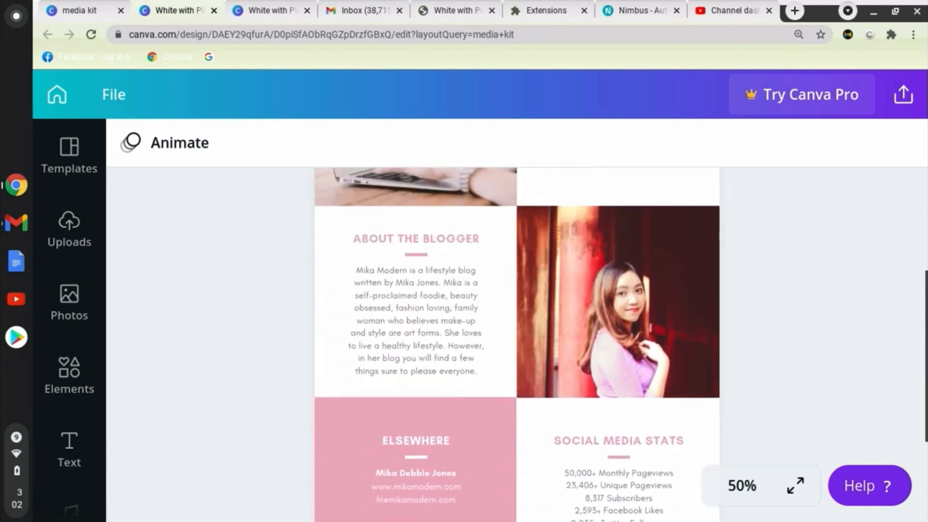
{"action": "left_click", "coordinate": [624, 307]}
{"action": "type", "text": "kanesha"}
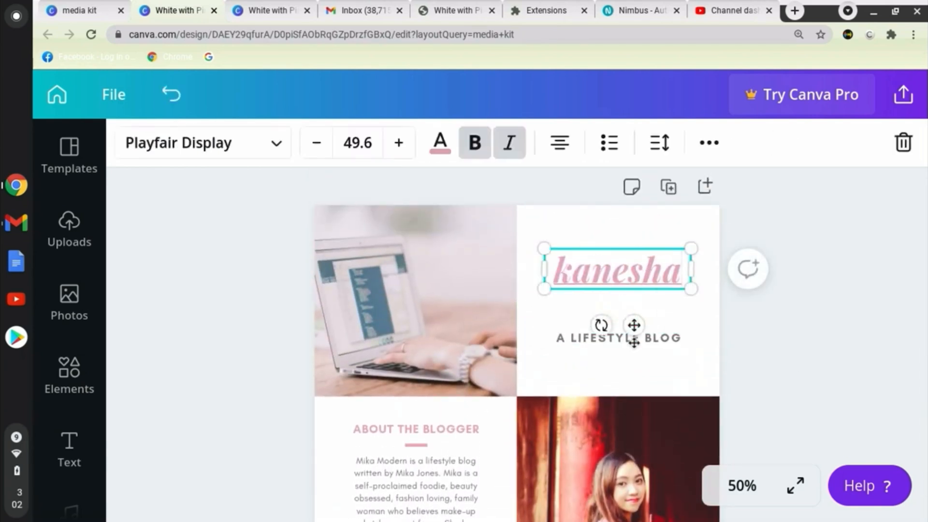
{"action": "left_click", "coordinate": [800, 331]}
Replace the subtitle "A LIFESTYLE BLOG" with three lines reading ENTREPRENEURSHIP, LIFESTYLE and DIY.
{"action": "double_click", "coordinate": [557, 337]}
{"action": "type", "text": "EN"}
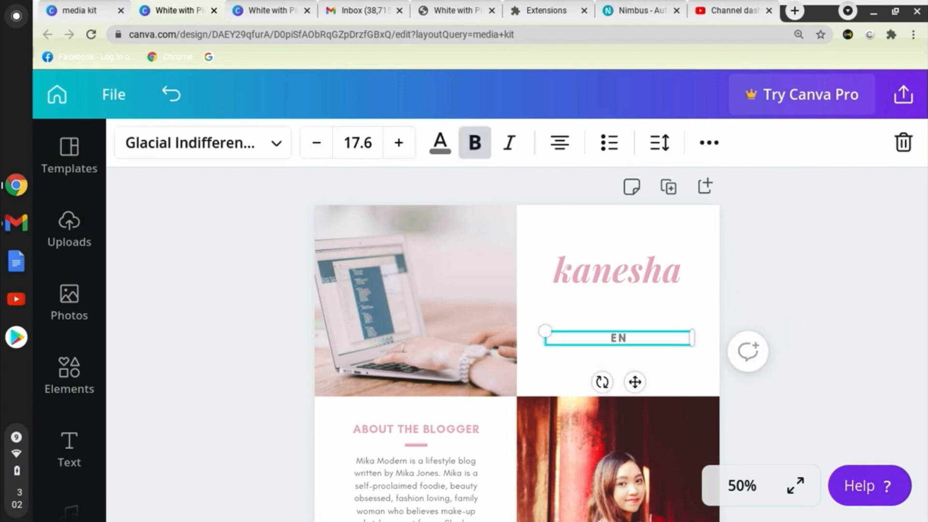
{"action": "type", "text": "TREPRENEURSHIP LIFE"}
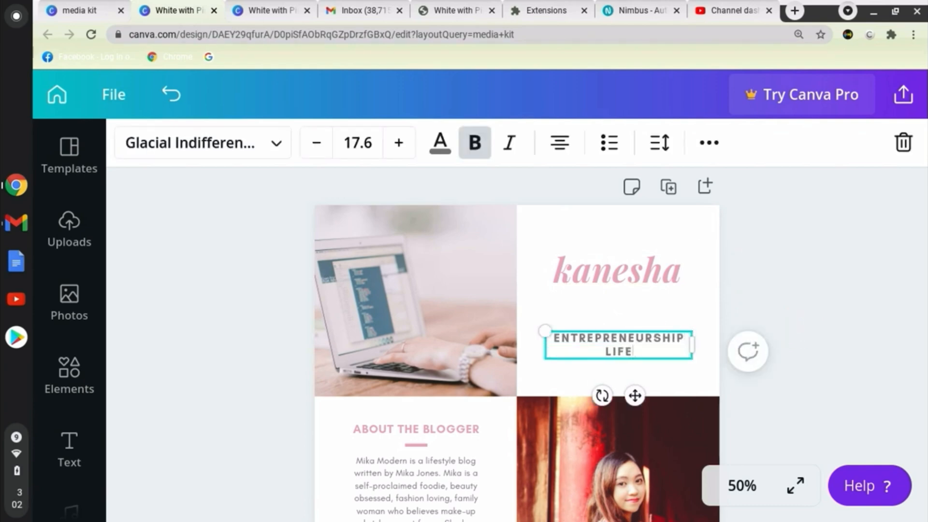
{"action": "type", "text": "STYLE"}
{"action": "key", "text": "Return"}
{"action": "type", "text": "DIY"}
{"action": "left_click", "coordinate": [628, 304]}
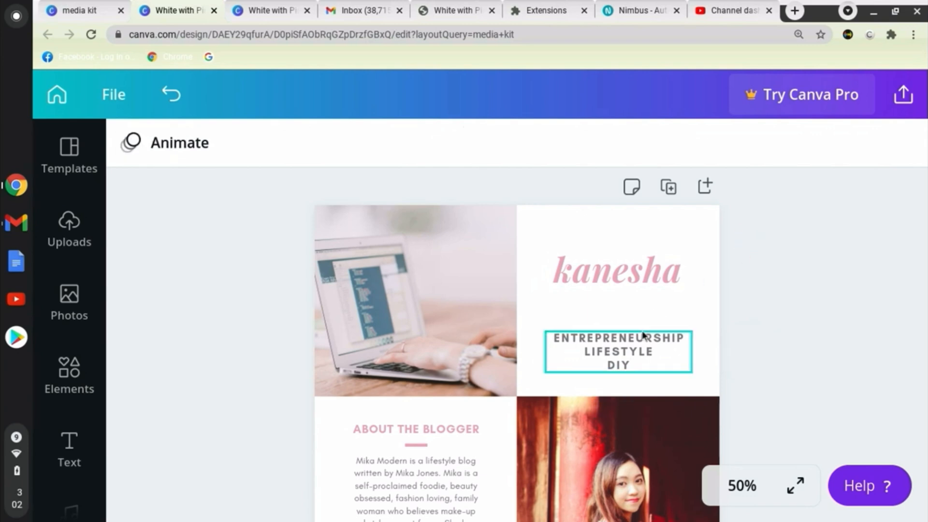
Move the three-line subtitle up so it sits closer beneath the name title.
{"action": "left_click", "coordinate": [632, 343]}
{"action": "left_click", "coordinate": [622, 283]}
{"action": "left_click", "coordinate": [810, 319]}
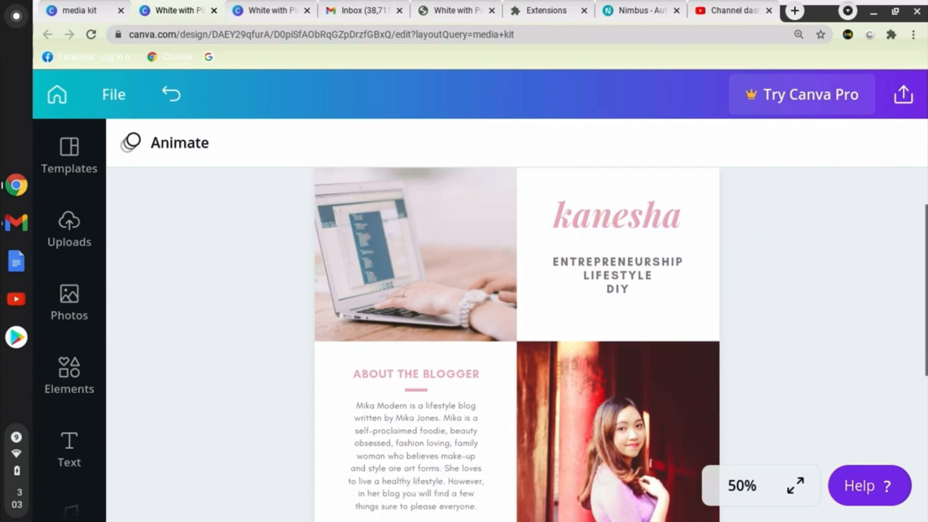
Complete the Twitter handle and correct the first Instagram handle in the Elsewhere section's contact list.
{"action": "scroll", "coordinate": [809, 319], "scroll_direction": "down", "scroll_amount": 3}
{"action": "scroll", "coordinate": [809, 319], "scroll_direction": "down", "scroll_amount": 3}
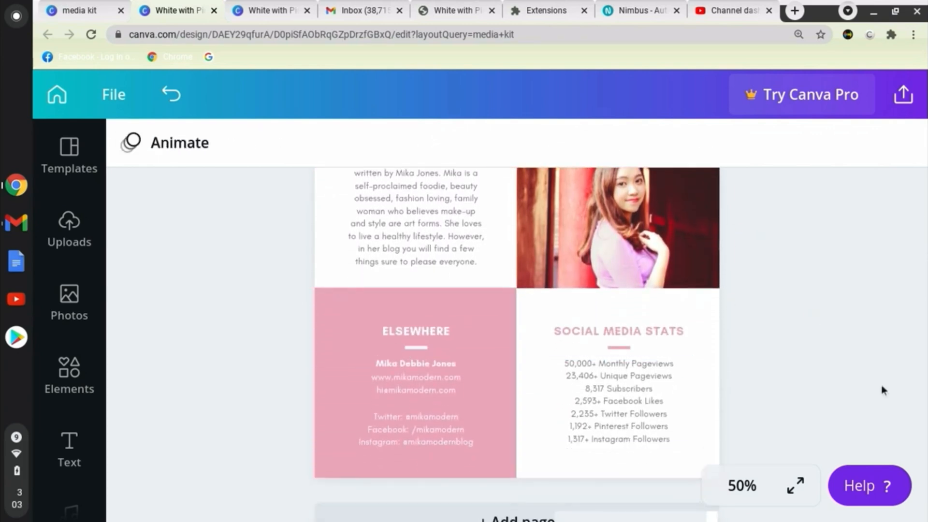
{"action": "scroll", "coordinate": [879, 387], "scroll_direction": "up", "scroll_amount": 3}
{"action": "scroll", "coordinate": [918, 259], "scroll_direction": "up", "scroll_amount": 3}
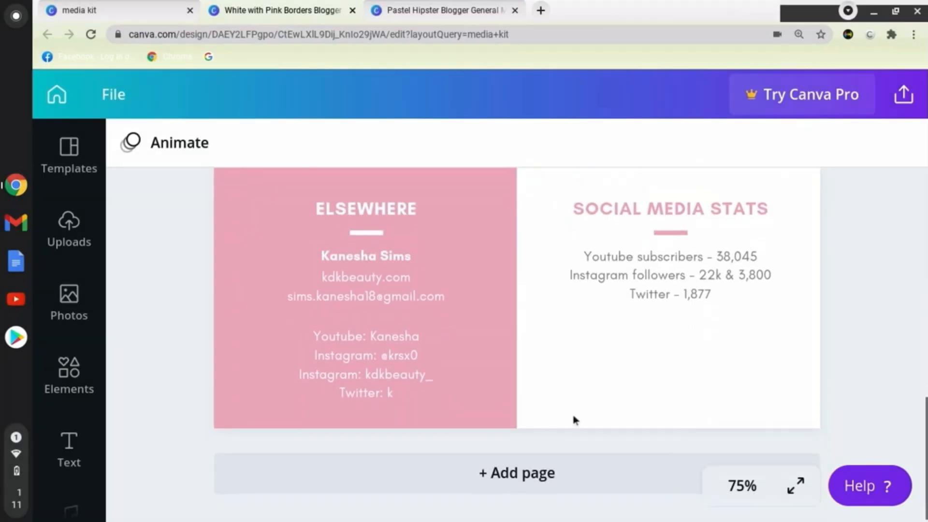
{"action": "left_click", "coordinate": [402, 392]}
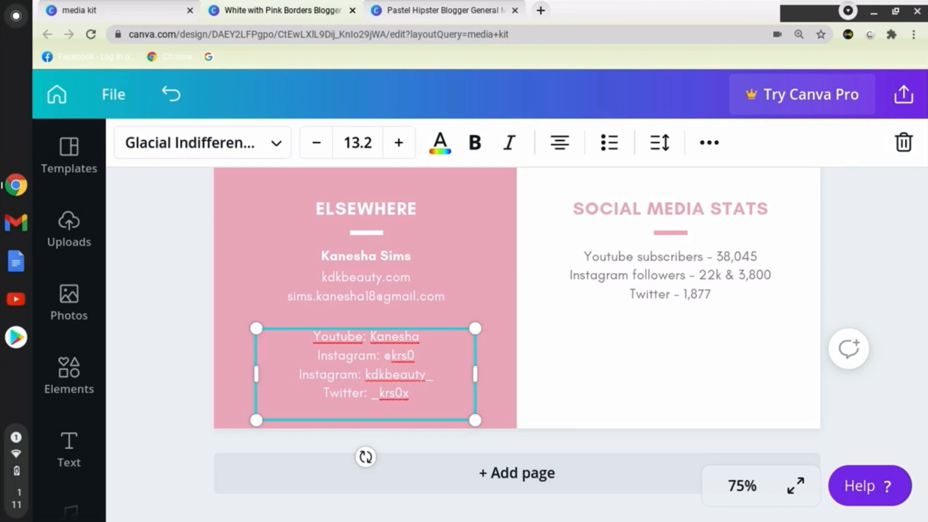
{"action": "type", "text": "x"}
{"action": "left_click", "coordinate": [877, 365]}
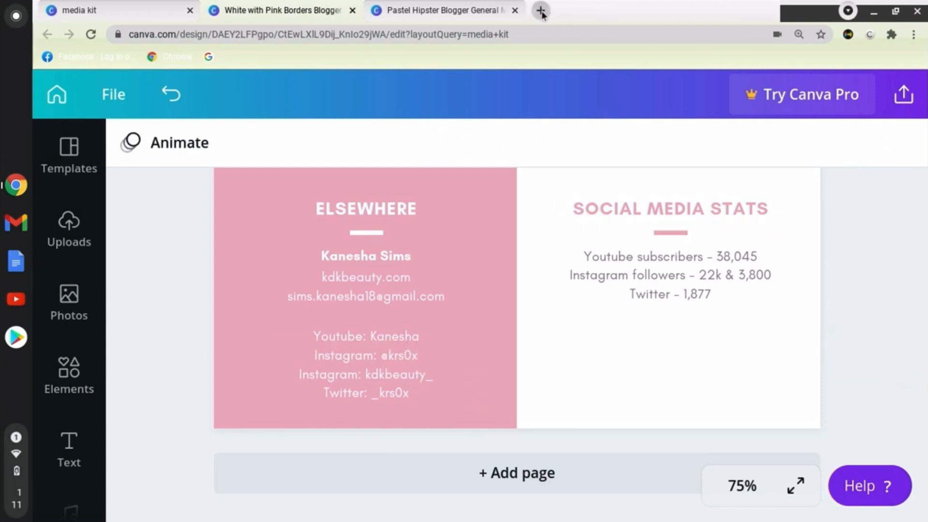
Switch to Gmail at gmail.com and download the photo attached to the email without a subject.
{"action": "left_click", "coordinate": [473, 9]}
{"action": "left_click", "coordinate": [381, 34]}
{"action": "type", "text": "gmail.com"}
{"action": "key", "text": "Return"}
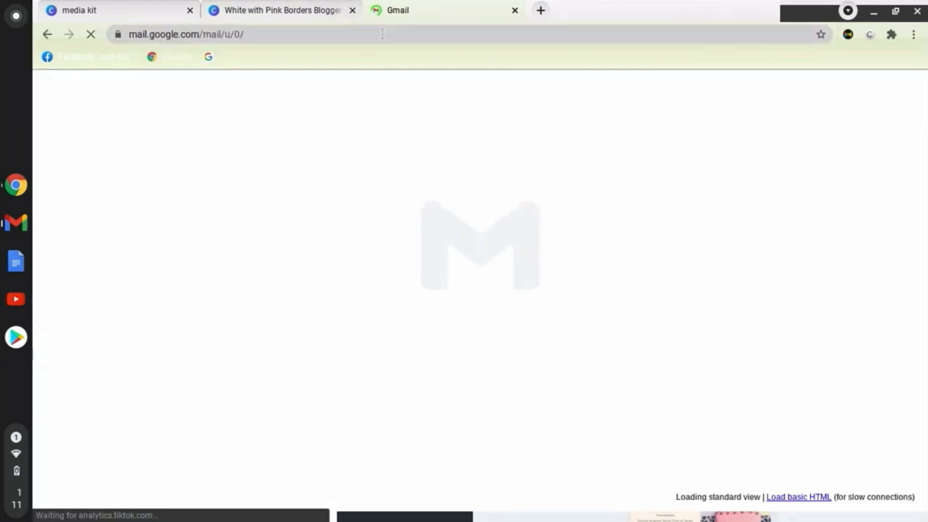
{"action": "left_click", "coordinate": [381, 34]}
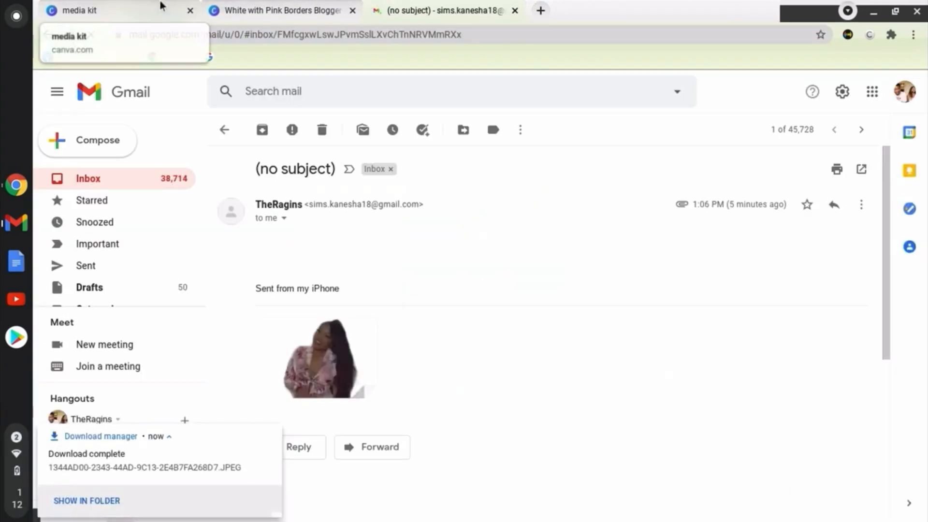
In the Canva media kit, replace the portrait beside the blogger text with the uploaded full-body photo, resized and positioned below the subtitle.
{"action": "left_click", "coordinate": [236, 8]}
{"action": "scroll", "coordinate": [730, 321], "scroll_direction": "up", "scroll_amount": 5}
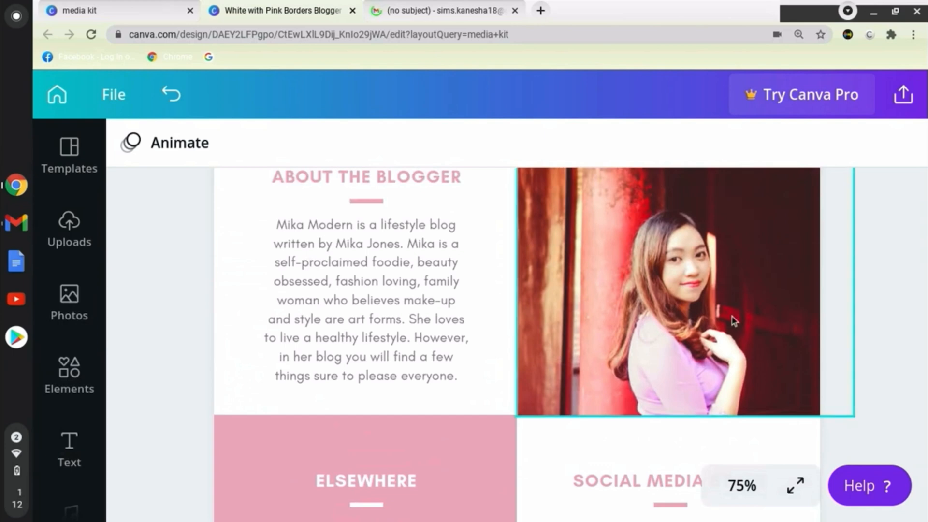
{"action": "left_click", "coordinate": [731, 321]}
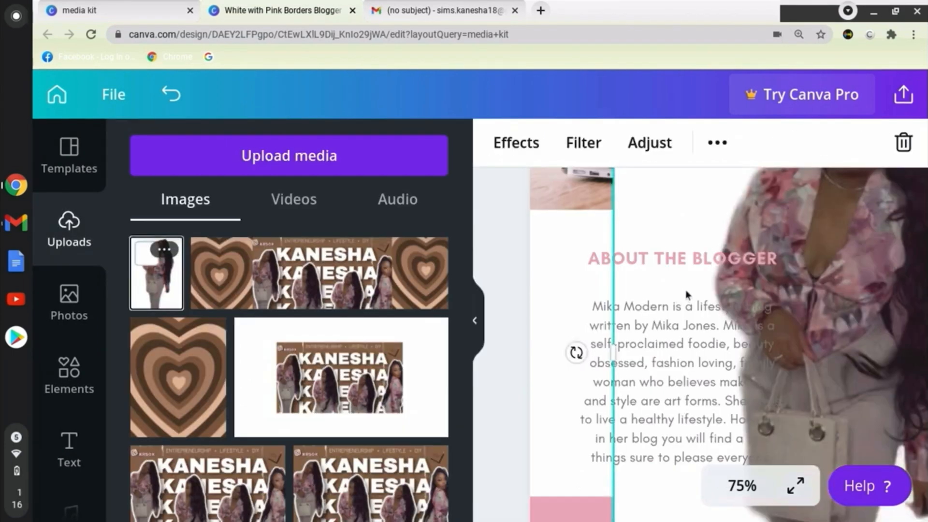
{"action": "left_click", "coordinate": [475, 321]}
{"action": "left_click_drag", "start_coordinate": [658, 271], "coordinate": [664, 409]}
{"action": "left_click_drag", "start_coordinate": [854, 210], "coordinate": [758, 286]}
{"action": "left_click_drag", "start_coordinate": [639, 286], "coordinate": [606, 177]}
{"action": "mouse_move", "coordinate": [643, 217]}
{"action": "left_mouse_down"}
{"action": "mouse_move", "coordinate": [672, 225]}
{"action": "mouse_move", "coordinate": [658, 217]}
{"action": "left_mouse_up"}
{"action": "left_click", "coordinate": [870, 266]}
{"action": "left_click", "coordinate": [676, 319]}
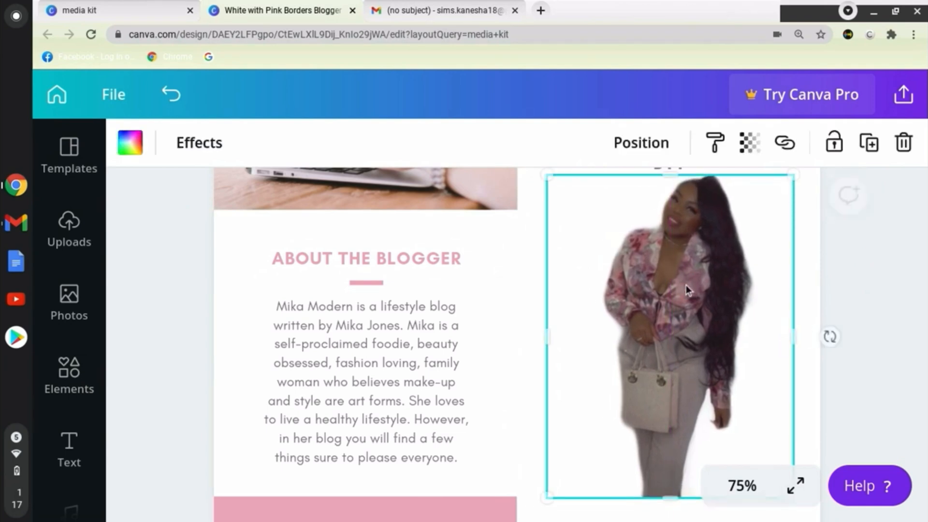
Crop the bottom edge of the full-body photo slightly, leaving more space above the Social Media Stats heading.
{"action": "left_click_drag", "start_coordinate": [670, 503], "coordinate": [671, 479]}
{"action": "left_click", "coordinate": [671, 483]}
{"action": "scroll", "coordinate": [672, 339], "scroll_direction": "down", "scroll_amount": 1}
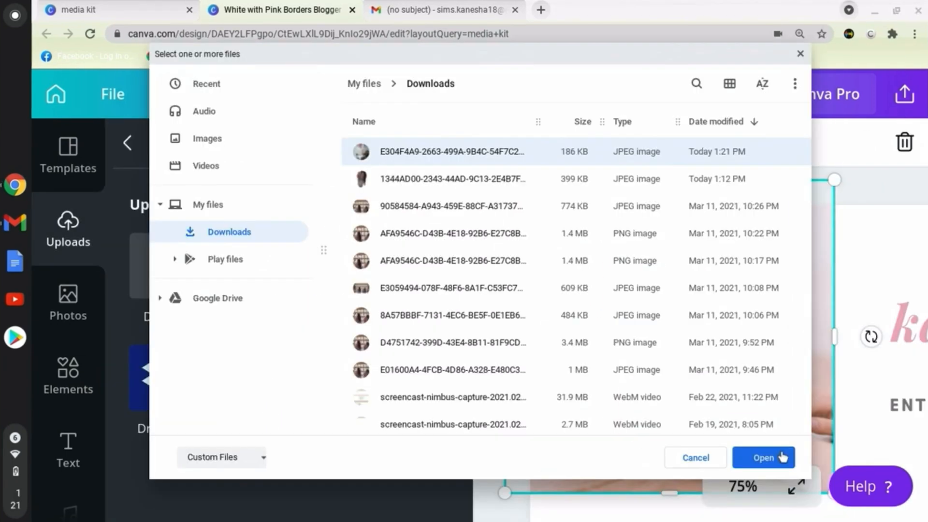
{"action": "left_click", "coordinate": [816, 459]}
Replace the laptop photo with the uploaded photo of the woman sitting at a desk, placed above the About section.
{"action": "left_click", "coordinate": [292, 320]}
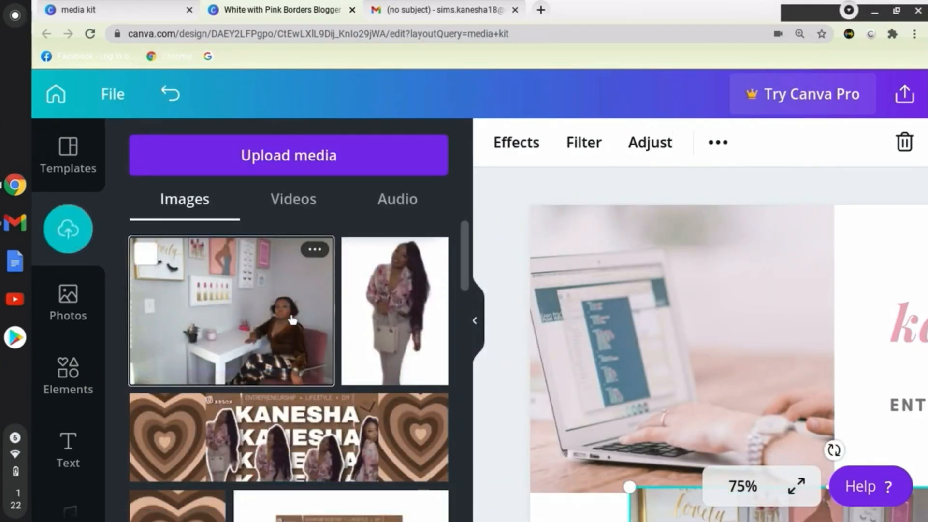
{"action": "left_click", "coordinate": [671, 379]}
{"action": "left_click_drag", "start_coordinate": [669, 492], "coordinate": [649, 368]}
{"action": "key", "text": "Delete"}
{"action": "right_click", "coordinate": [634, 294]}
{"action": "left_click_drag", "start_coordinate": [698, 435], "coordinate": [699, 479]}
{"action": "left_click", "coordinate": [475, 314]}
Crop the right side of the desk photo and nudge the photo slightly to the right.
{"action": "scroll", "coordinate": [474, 314], "scroll_direction": "down", "scroll_amount": 15}
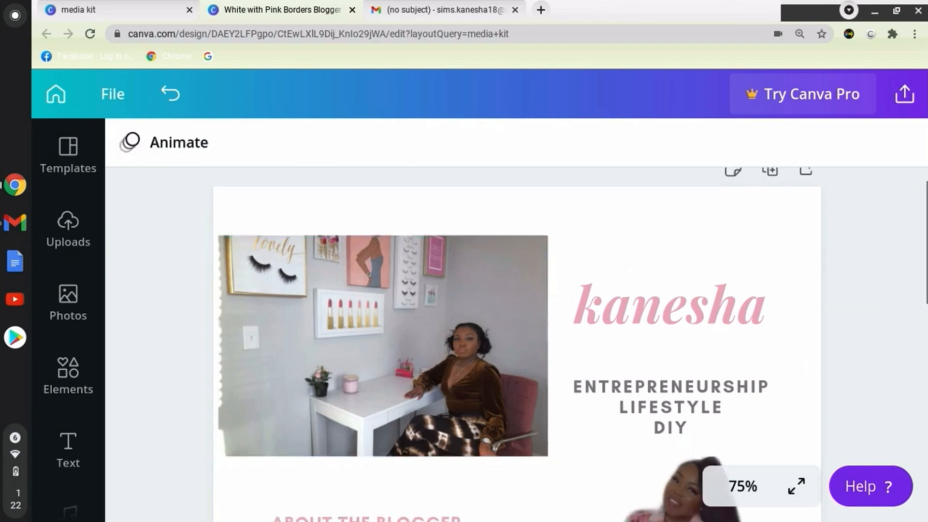
{"action": "scroll", "coordinate": [475, 314], "scroll_direction": "up", "scroll_amount": 15}
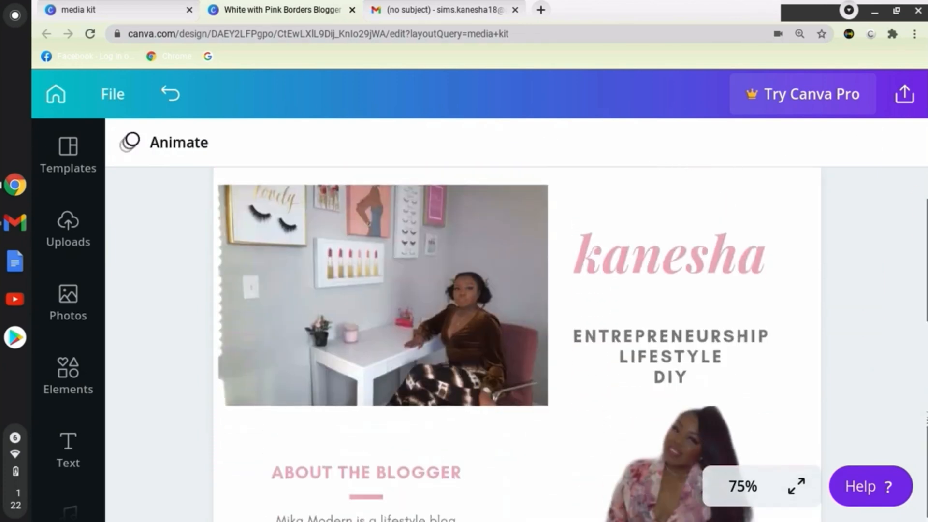
{"action": "left_click", "coordinate": [547, 293]}
{"action": "left_click_drag", "start_coordinate": [546, 293], "coordinate": [495, 303]}
{"action": "left_click", "coordinate": [423, 317]}
{"action": "left_click_drag", "start_coordinate": [422, 312], "coordinate": [433, 312]}
{"action": "left_click", "coordinate": [868, 346]}
Move the name title down slightly and the three-line subtitle up to tighten the gap between them.
{"action": "left_click_drag", "start_coordinate": [679, 256], "coordinate": [680, 269]}
{"action": "left_click_drag", "start_coordinate": [669, 356], "coordinate": [676, 340]}
{"action": "left_click", "coordinate": [850, 330]}
Change the heading "ABOUT THE BLOGGER" to "ABOUT THE CREATOR".
{"action": "double_click", "coordinate": [310, 478]}
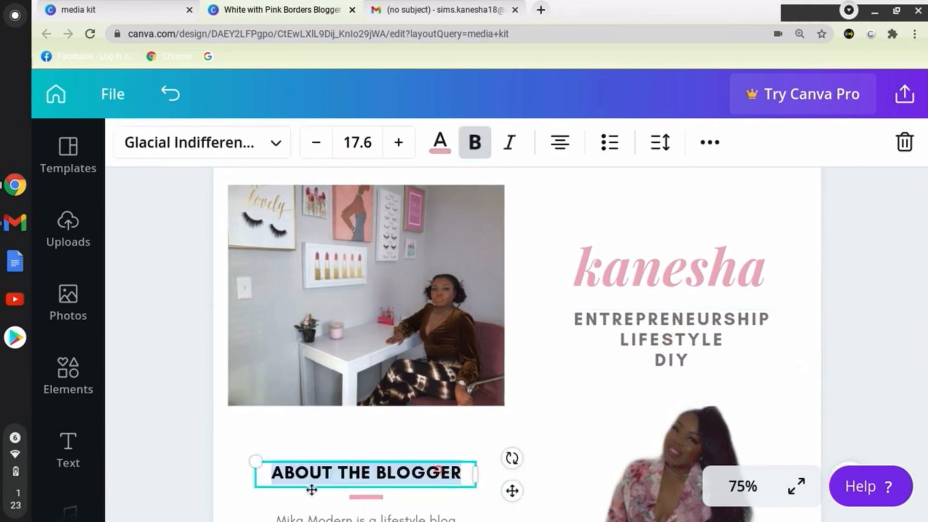
{"action": "left_click_drag", "start_coordinate": [349, 474], "coordinate": [464, 474]}
{"action": "key", "text": "BackSpace"}
{"action": "type", "text": "HE CREATOR"}
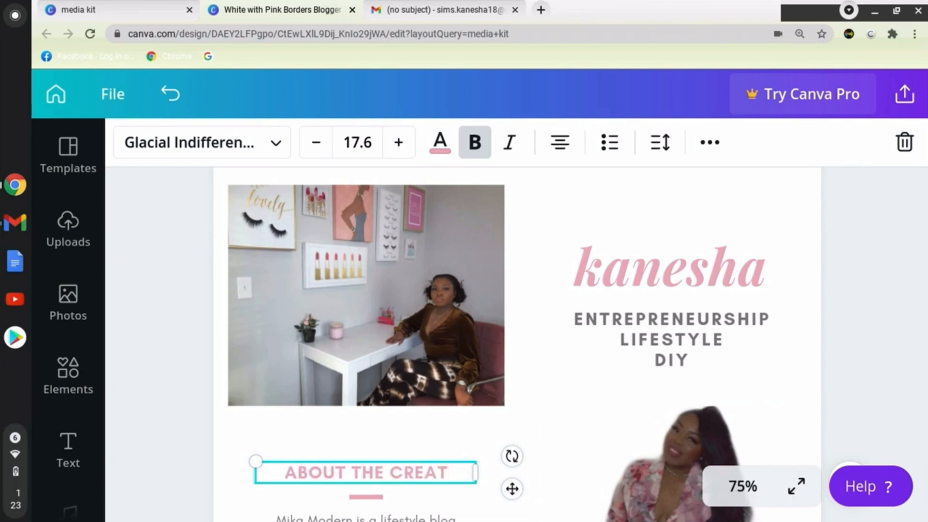
{"action": "left_click", "coordinate": [895, 361]}
Add the line "Analytics: 1.8MIL views" below the YouTube subscriber count, followed by a blank line.
{"action": "scroll", "coordinate": [896, 361], "scroll_direction": "down", "scroll_amount": 1}
{"action": "scroll", "coordinate": [621, 342], "scroll_direction": "down", "scroll_amount": 10}
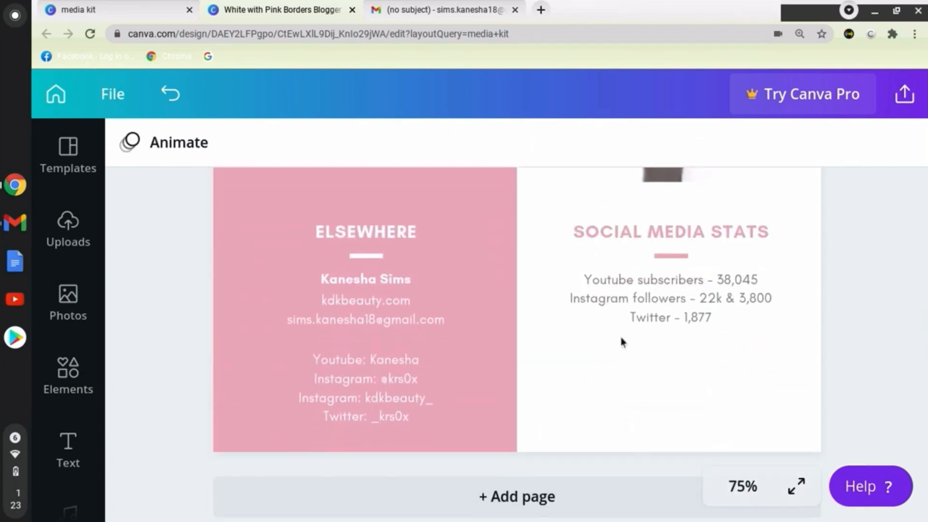
{"action": "left_click", "coordinate": [768, 279]}
{"action": "key", "text": "Return"}
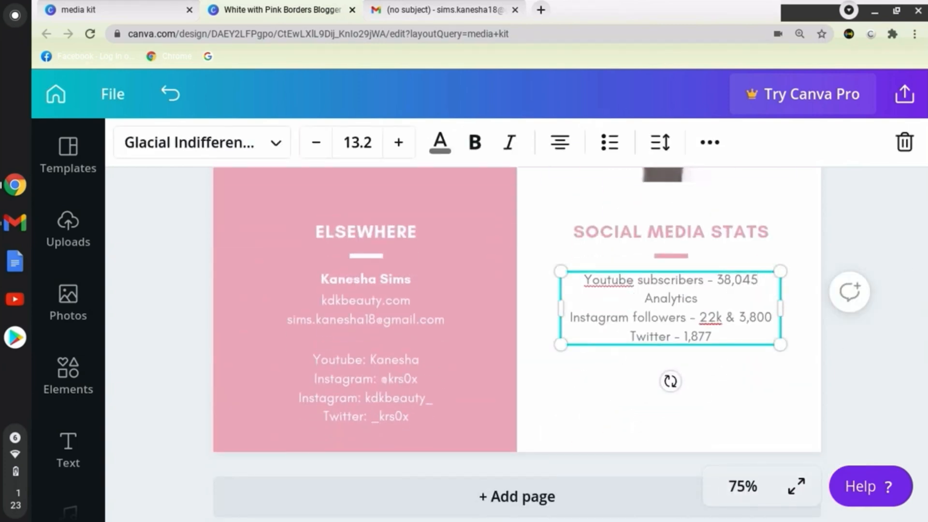
{"action": "type", "text": "Analytics: 1.8"}
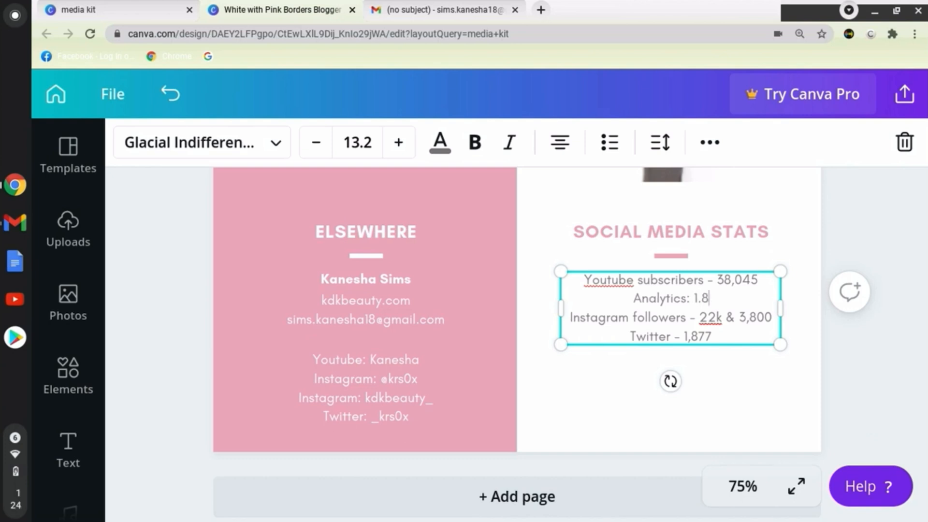
{"action": "type", "text": "MIL view"}
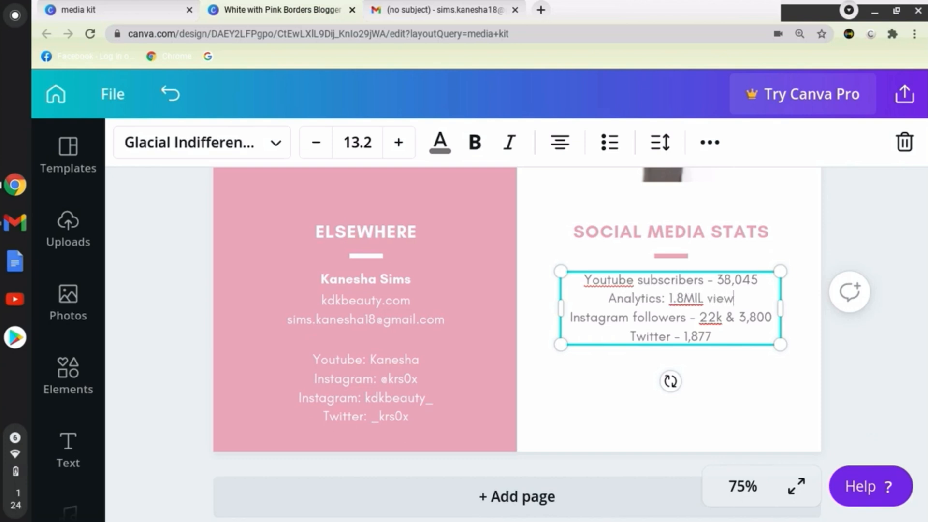
{"action": "type", "text": "s"}
{"action": "key", "text": "Return"}
Turn "Youtube" in the social media stats into the line YOUTUBE and put "Subscribers" with its count on the line below.
{"action": "scroll", "coordinate": [633, 281], "scroll_direction": "up", "scroll_amount": 3}
{"action": "double_click", "coordinate": [634, 394]}
{"action": "type", "text": "Y"}
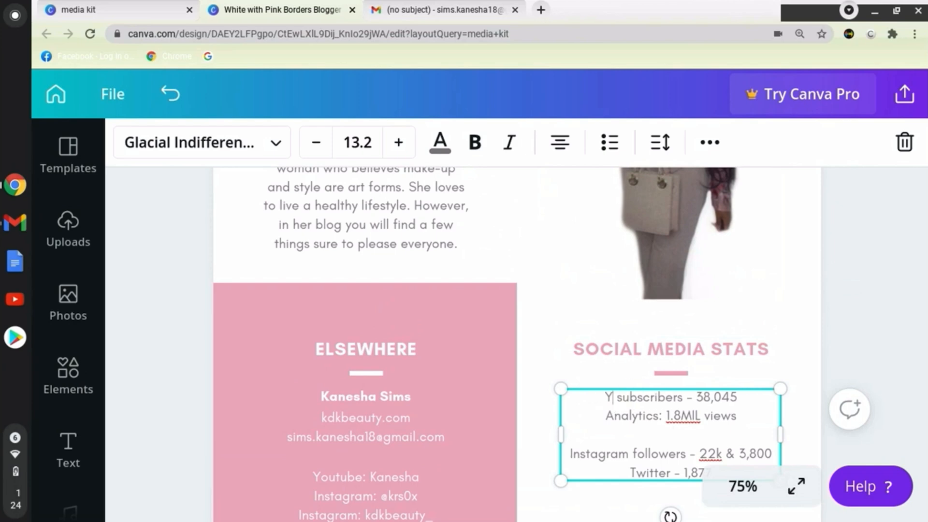
{"action": "type", "text": "OUTUBE"}
{"action": "key", "text": "Return"}
{"action": "key", "text": "BackSpace"}
{"action": "type", "text": "S"}
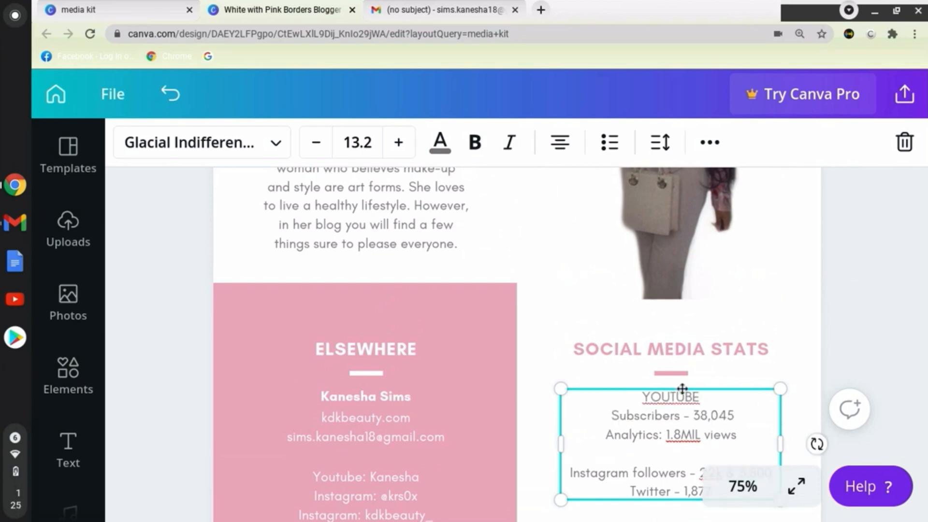
Replace the dash after "Subscribers" in the YouTube stats with a colon.
{"action": "left_click", "coordinate": [689, 414]}
{"action": "key", "text": "BackSpace"}
{"action": "key", "text": "BackSpace"}
{"action": "type", "text": ":"}
Add the audience lines "94% women" and "Ages 18-35" below the Analytics line in the YouTube stats.
{"action": "key", "text": "Return"}
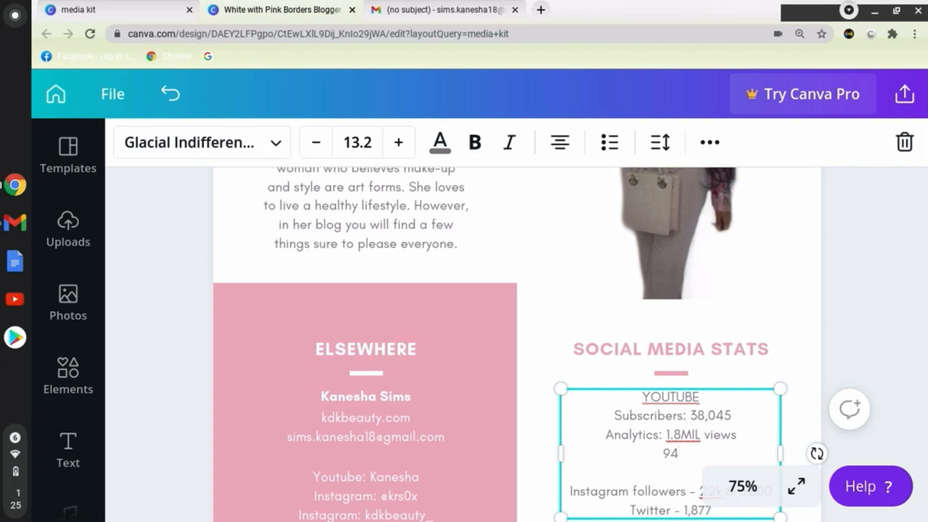
{"action": "type", "text": "94% women"}
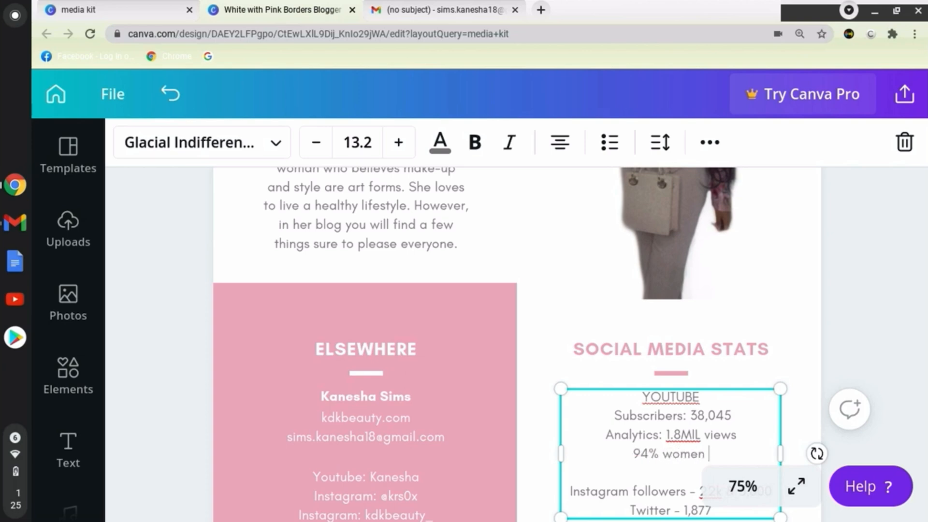
{"action": "key", "text": "Return"}
{"action": "type", "text": "age"}
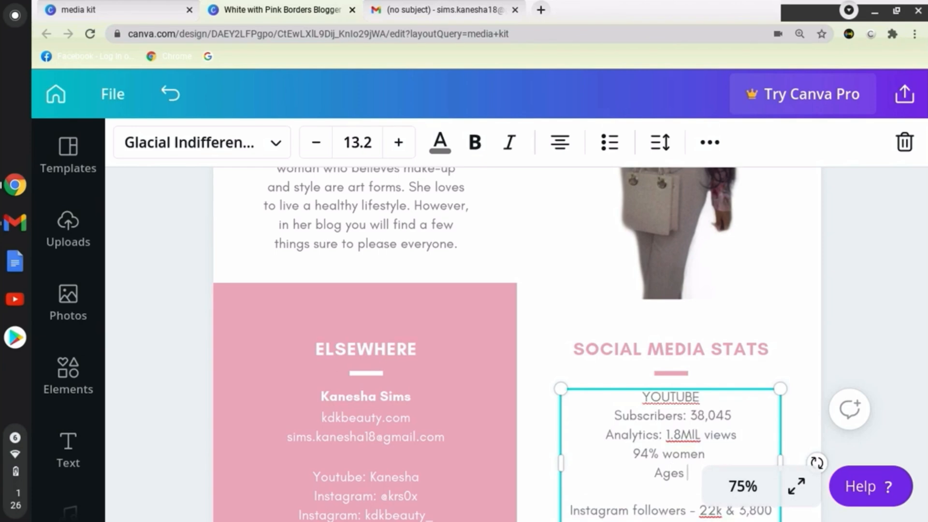
{"action": "left_click", "coordinate": [893, 401]}
{"action": "scroll", "coordinate": [853, 253], "scroll_direction": "down", "scroll_amount": 2}
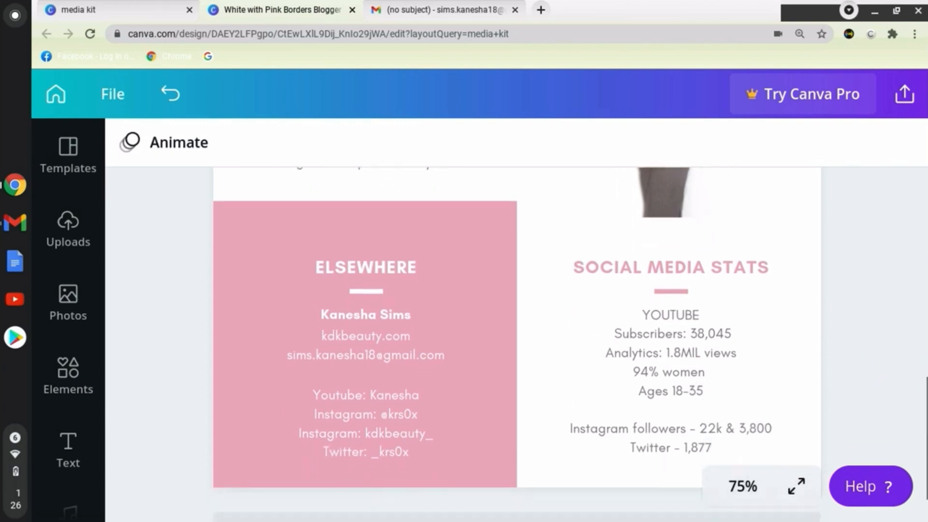
{"action": "left_click", "coordinate": [686, 401]}
{"action": "left_click_drag", "start_coordinate": [630, 401], "coordinate": [578, 401]}
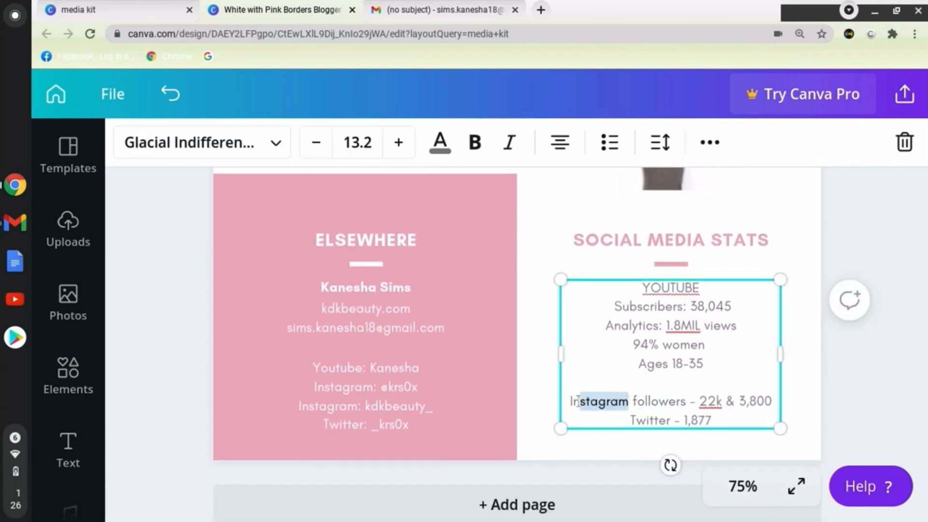
{"action": "key", "text": "BackSpace"}
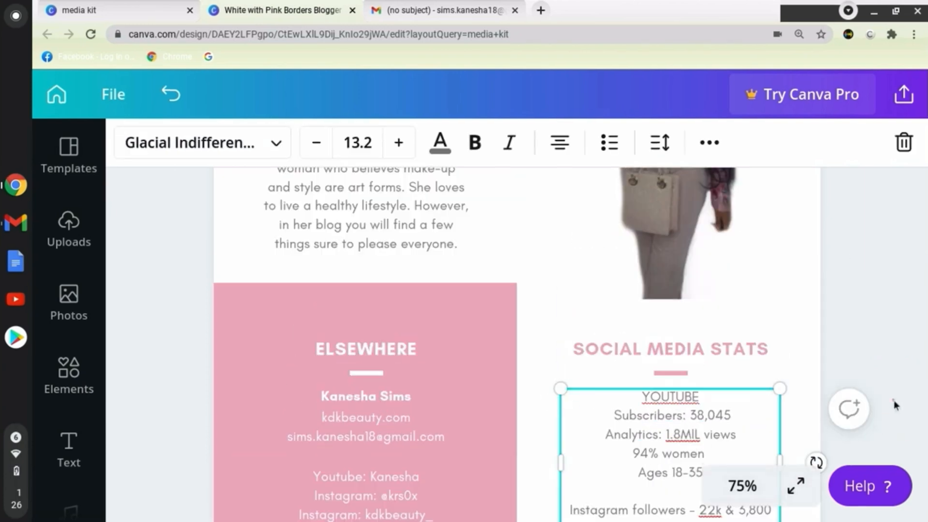
{"action": "left_click", "coordinate": [894, 405]}
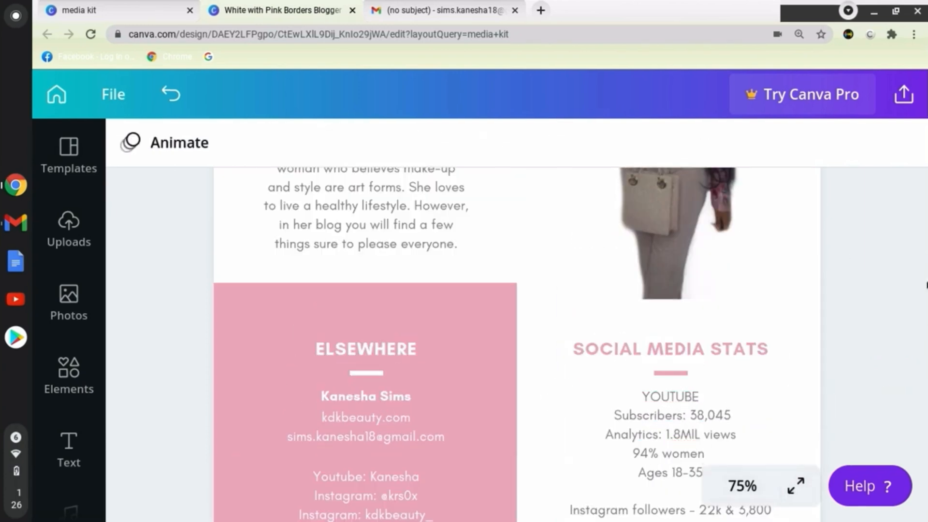
Replace the word "Instagram" in the social media stats with INSTAGRAM in capitals.
{"action": "scroll", "coordinate": [802, 297], "scroll_direction": "down", "scroll_amount": 2}
{"action": "left_click", "coordinate": [686, 401]}
{"action": "left_click_drag", "start_coordinate": [685, 401], "coordinate": [571, 402]}
{"action": "key", "text": "BackSpace"}
{"action": "type", "text": "INSTAGRAM"}
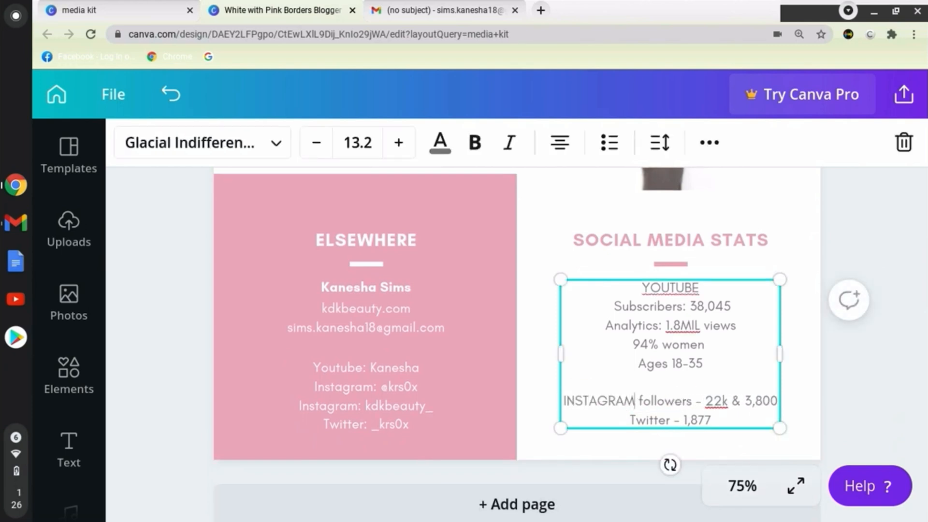
Put "Followers" with its counts on its own line below INSTAGRAM and replace its dash with a colon.
{"action": "key", "text": "Return"}
{"action": "key", "text": "Delete"}
{"action": "key", "text": "Delete"}
{"action": "type", "text": "F"}
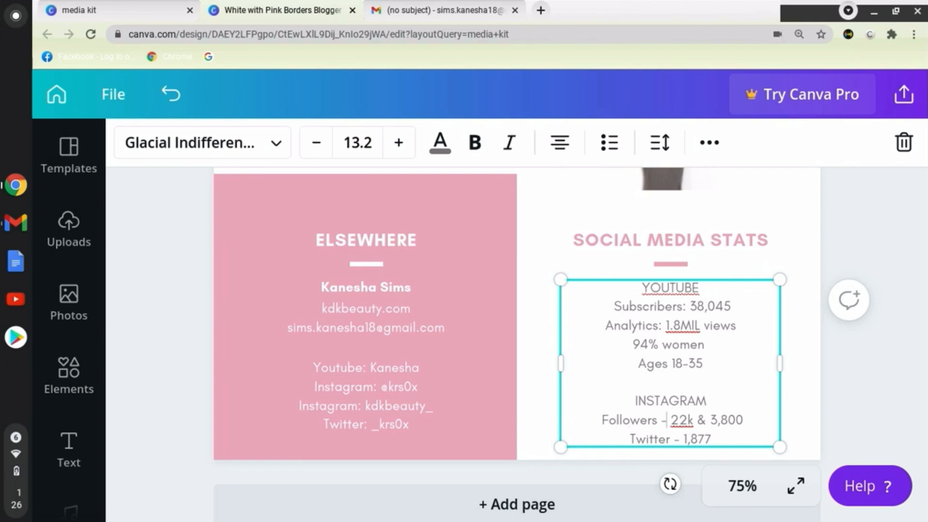
{"action": "key", "text": "BackSpace"}
{"action": "key", "text": "BackSpace"}
{"action": "type", "text": ":"}
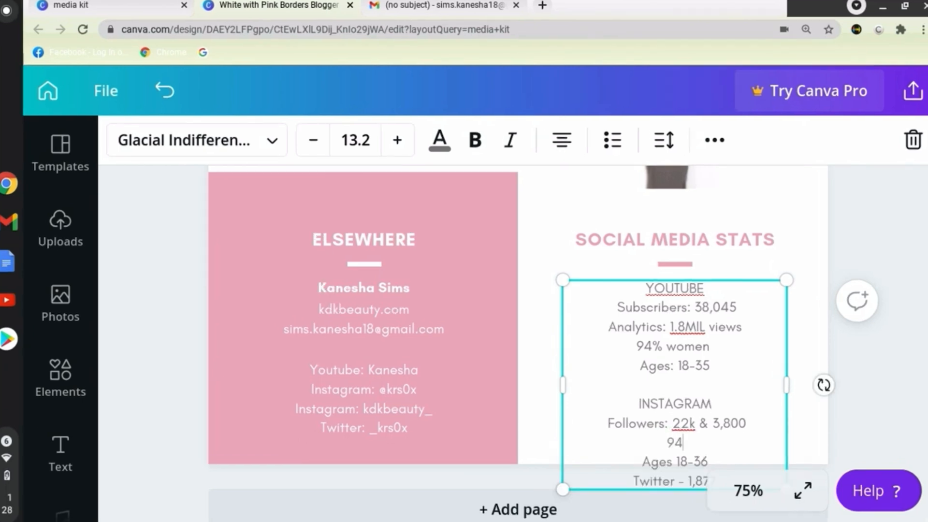
Shrink the social media stats text box to font size 10.8 and move it back beneath its heading.
{"action": "left_click_drag", "start_coordinate": [786, 280], "coordinate": [746, 322]}
{"action": "left_click", "coordinate": [691, 327]}
{"action": "left_click_drag", "start_coordinate": [604, 331], "coordinate": [636, 291]}
Add a blank line after the Instagram stats and put TWITTER in capitals on its own line above its count.
{"action": "key", "text": "Return"}
{"action": "left_click_drag", "start_coordinate": [684, 463], "coordinate": [638, 463]}
{"action": "type", "text": "R"}
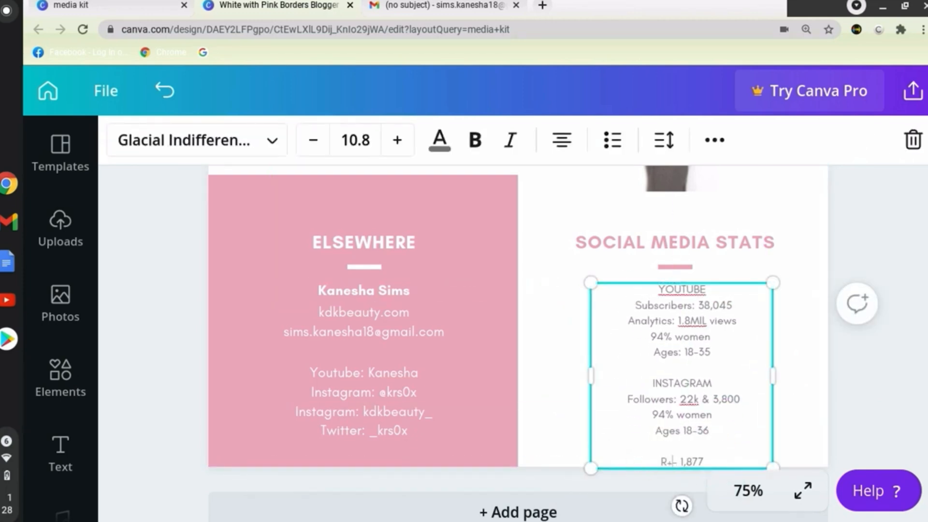
{"action": "key", "text": "Return"}
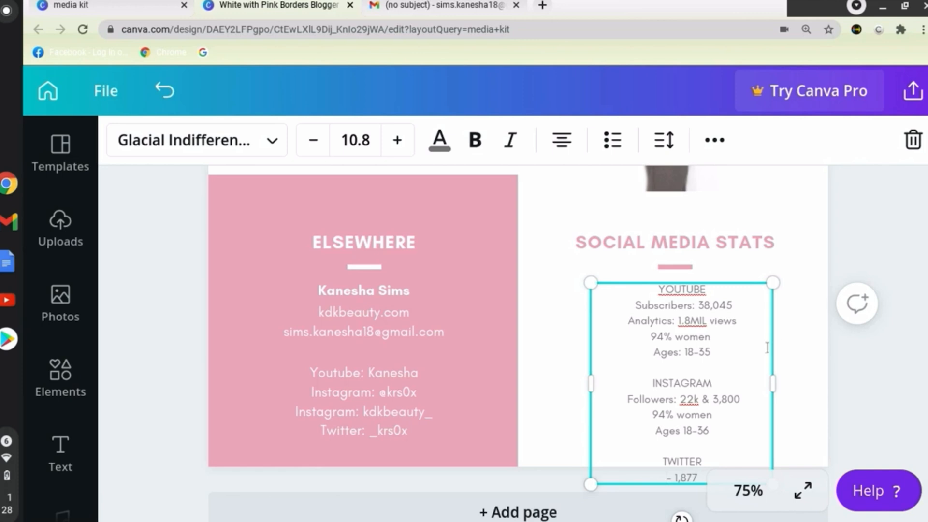
Replace the dash before the Twitter count with "Followers:" and shrink the stats text to size 9.6, placed just below its heading.
{"action": "left_click_drag", "start_coordinate": [772, 282], "coordinate": [755, 306]}
{"action": "left_click_drag", "start_coordinate": [676, 328], "coordinate": [678, 315]}
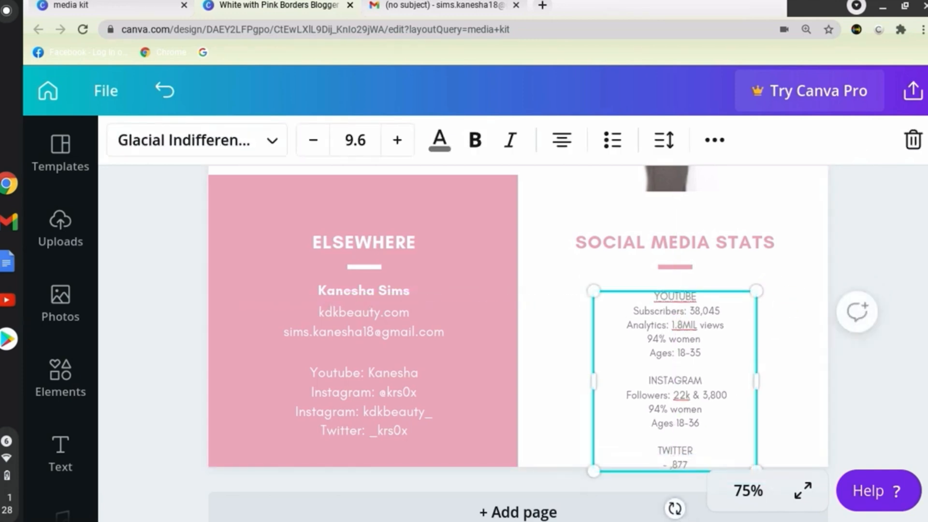
{"action": "left_click", "coordinate": [841, 424]}
{"action": "scroll", "coordinate": [720, 406], "scroll_direction": "down", "scroll_amount": 2}
{"action": "left_click", "coordinate": [735, 358]}
{"action": "left_click", "coordinate": [801, 354]}
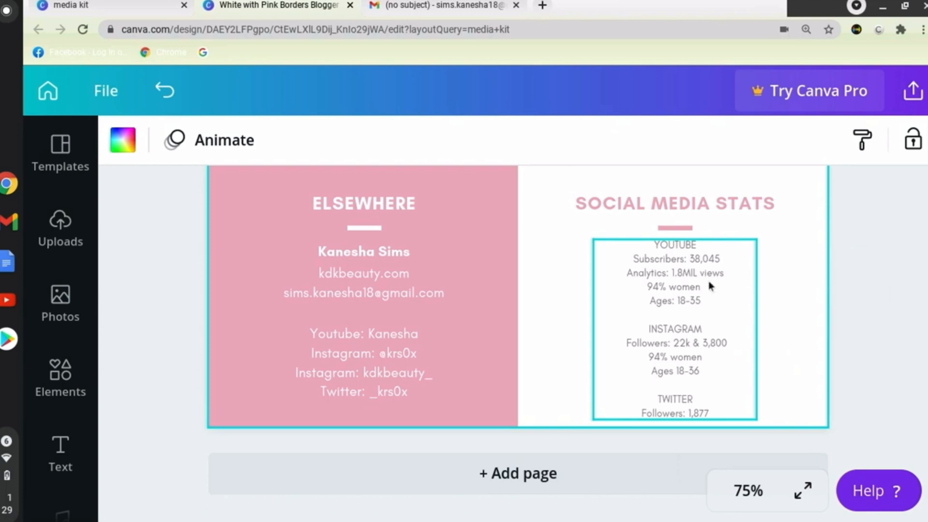
{"action": "left_click", "coordinate": [705, 299]}
{"action": "left_click", "coordinate": [906, 393]}
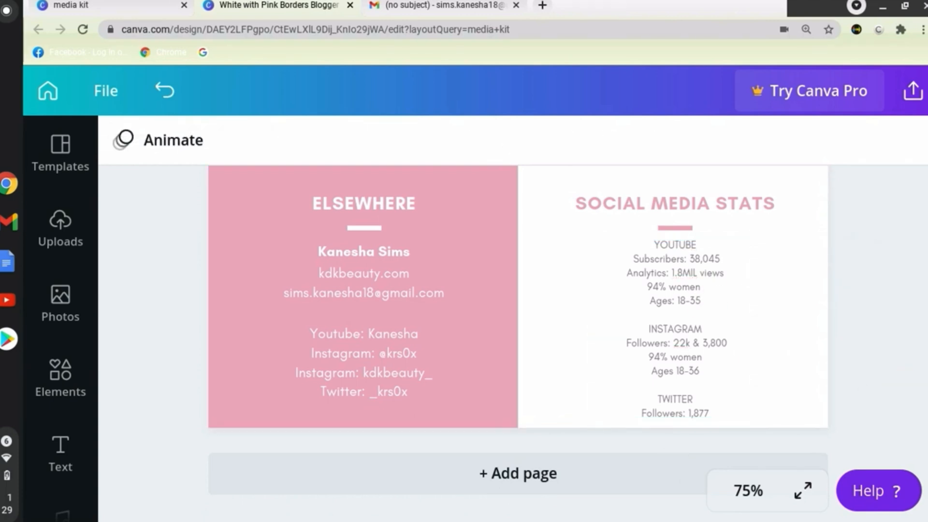
Replace the placeholder paragraph under ABOUT THE CREATOR with a sentence opening with the creator's full name and "is".
{"action": "scroll", "coordinate": [906, 392], "scroll_direction": "up", "scroll_amount": 3}
{"action": "scroll", "coordinate": [518, 338], "scroll_direction": "up", "scroll_amount": 10}
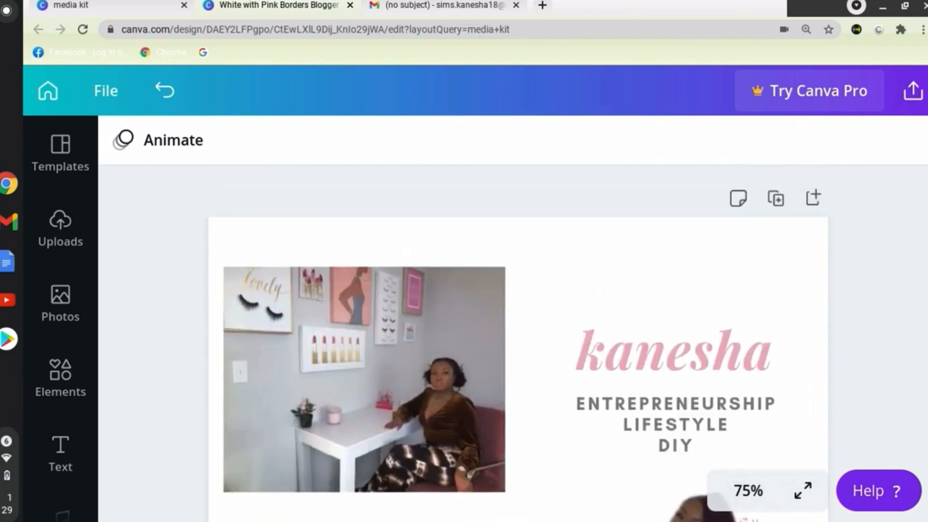
{"action": "scroll", "coordinate": [518, 338], "scroll_direction": "down", "scroll_amount": 10}
{"action": "scroll", "coordinate": [381, 346], "scroll_direction": "down", "scroll_amount": 2}
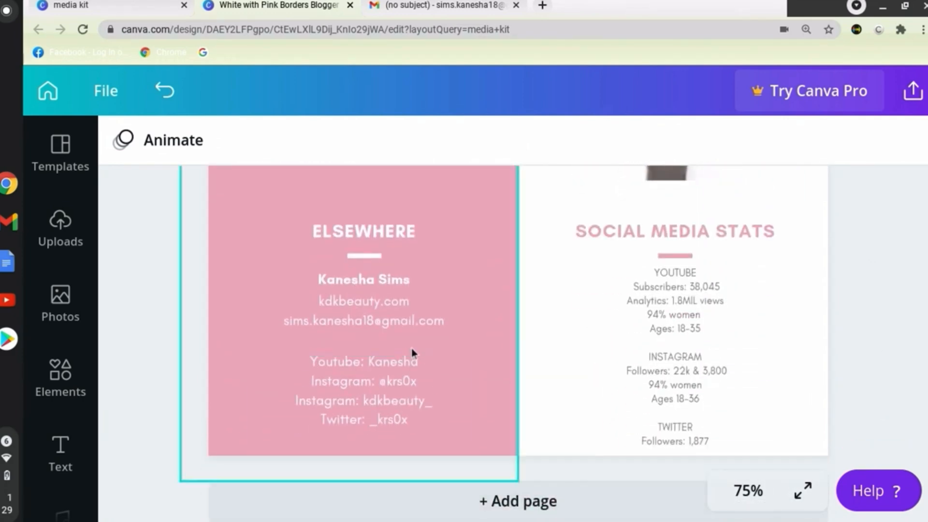
{"action": "scroll", "coordinate": [331, 407], "scroll_direction": "up", "scroll_amount": 10}
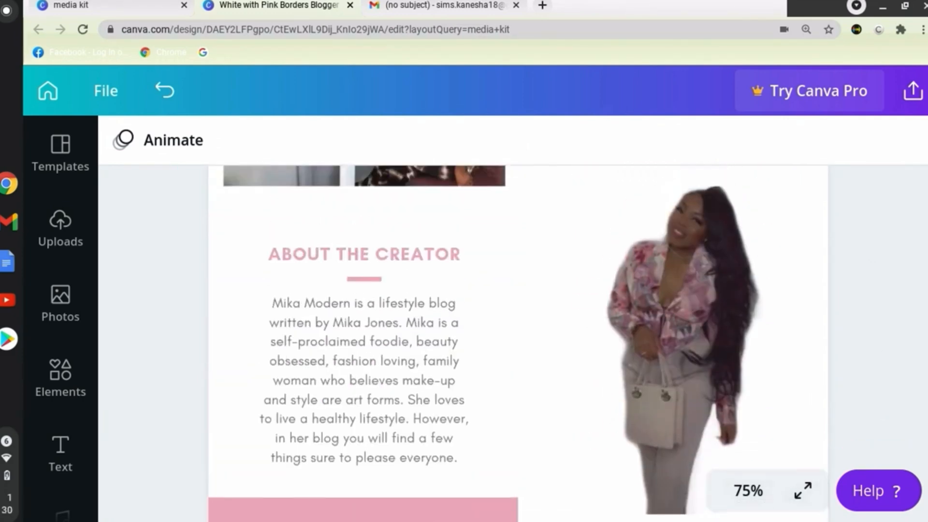
{"action": "left_click", "coordinate": [331, 408]}
{"action": "left_click", "coordinate": [331, 408]}
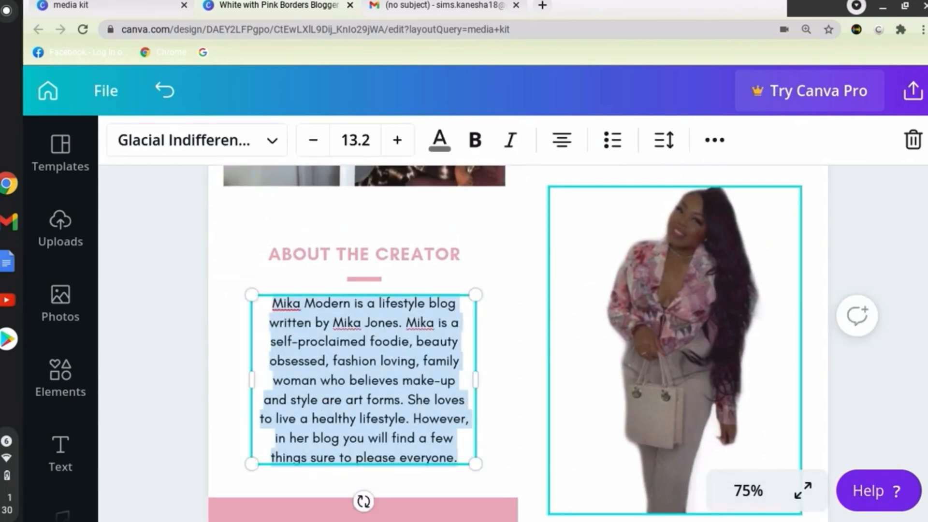
{"action": "type", "text": "Kanesha Sims is "}
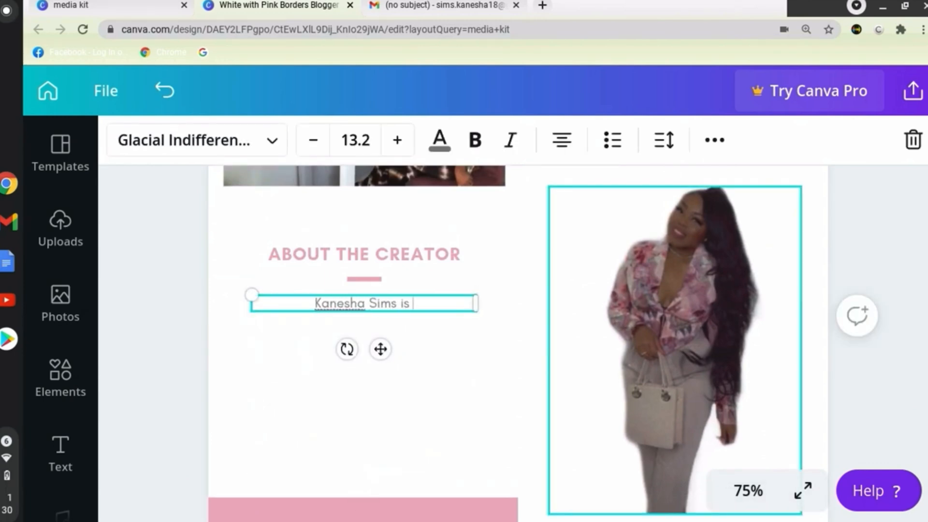
{"action": "type", "text": "gr"}
{"action": "key", "text": "BackSpace"}
{"action": "key", "text": "BackSpace"}
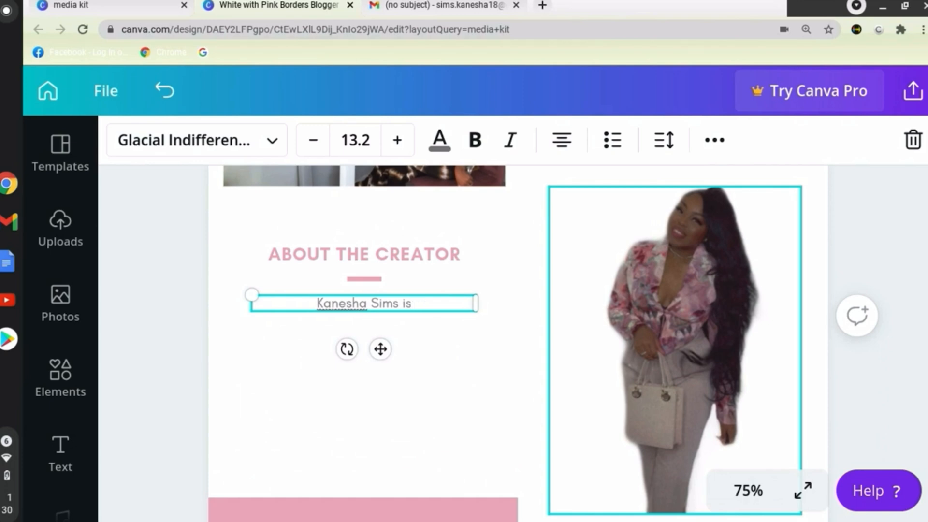
Continue the bio sentence with "an Entrepreneur and Content Creator".
{"action": "type", "text": "Business"}
{"action": "key", "text": "BackSpace"}
{"action": "key", "text": "BackSpace"}
{"action": "key", "text": "BackSpace"}
{"action": "key", "text": "BackSpace"}
{"action": "key", "text": "BackSpace"}
{"action": "key", "text": "BackSpace"}
{"action": "key", "text": "BackSpace"}
{"action": "key", "text": "BackSpace"}
{"action": "key", "text": "BackSpace"}
{"action": "type", "text": "an"}
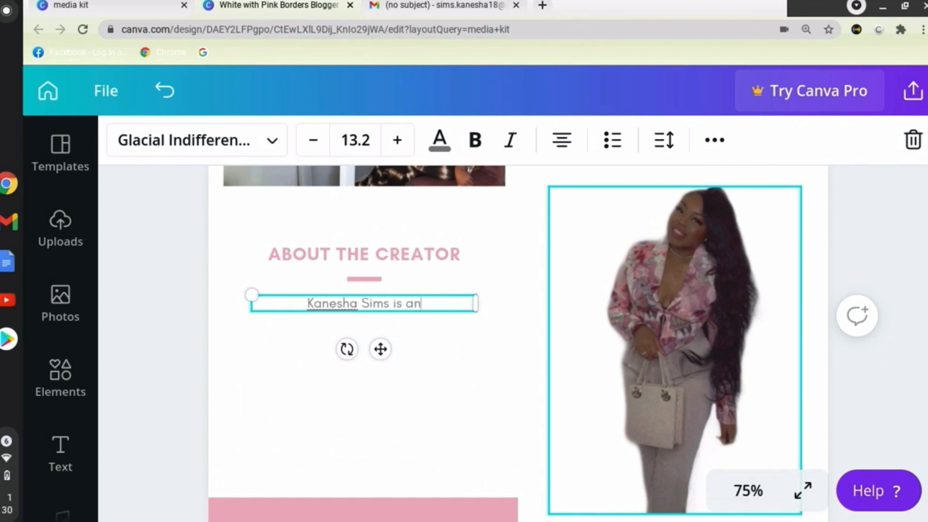
{"action": "type", "text": " Entrepreneur and Con"}
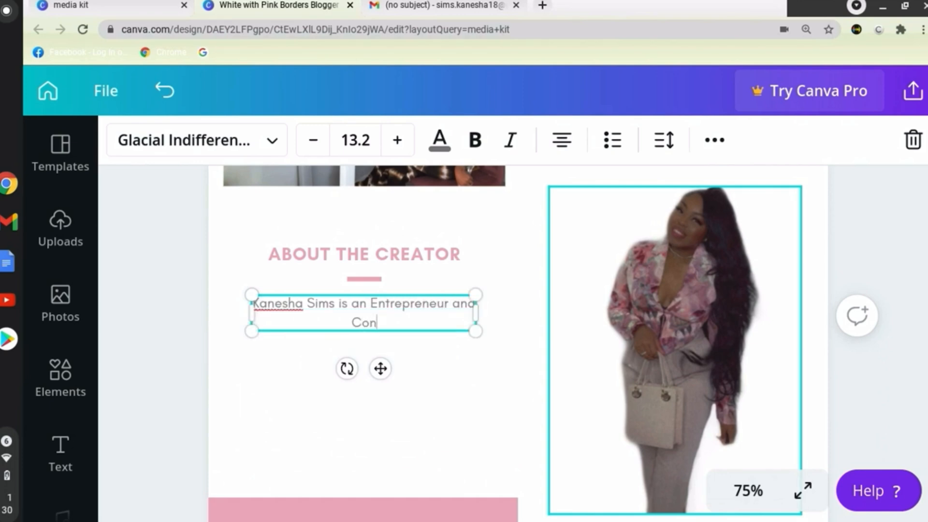
{"action": "type", "text": "tent cre"}
{"action": "key", "text": "BackSpace"}
{"action": "key", "text": "BackSpace"}
{"action": "key", "text": "BackSpace"}
{"action": "type", "text": "Creator."}
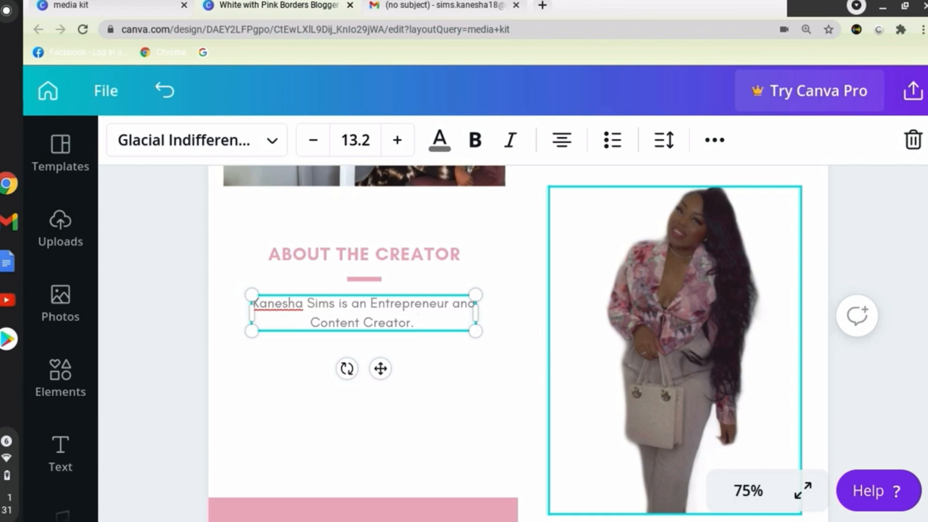
Extend the bio sentence with "passionate about helping others achieve success".
{"action": "key", "text": "BackSpace"}
{"action": "key", "text": "BackSpace"}
{"action": "type", "text": "passiona"}
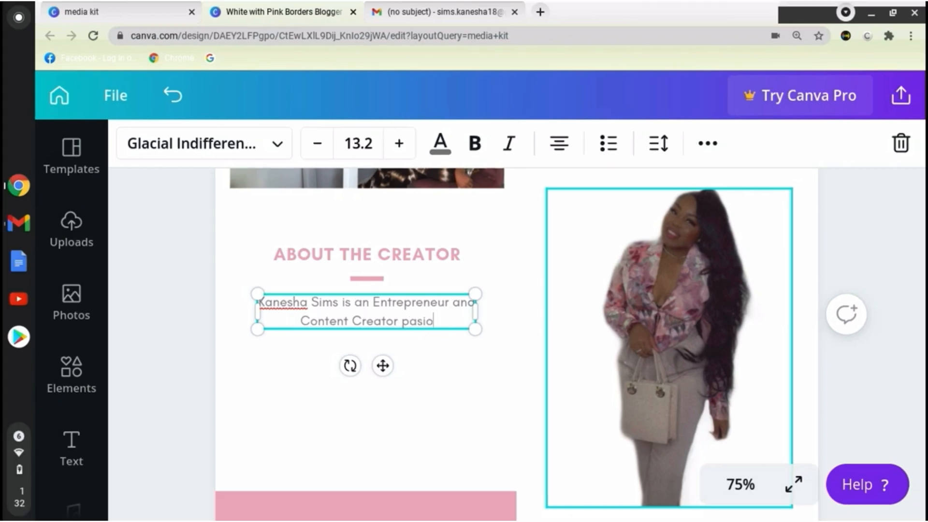
{"action": "type", "text": "te about creating"}
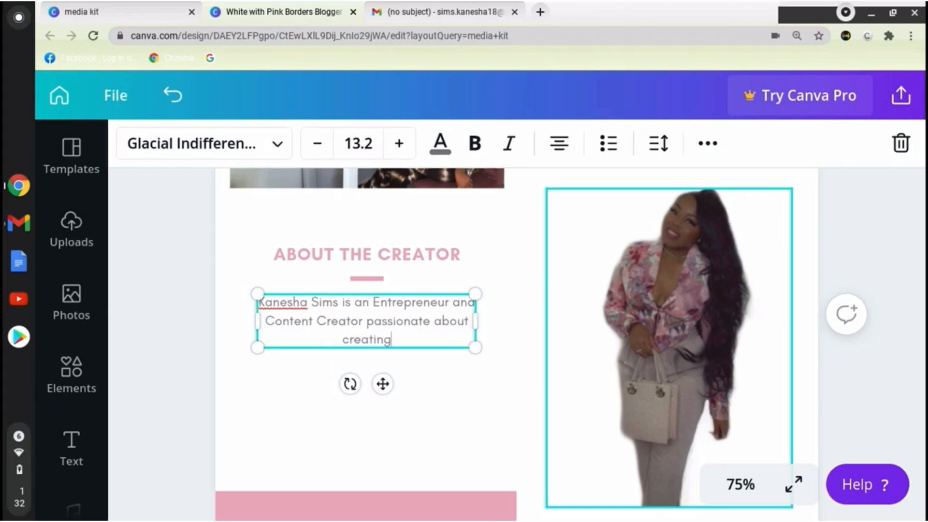
{"action": "type", "text": " business content."}
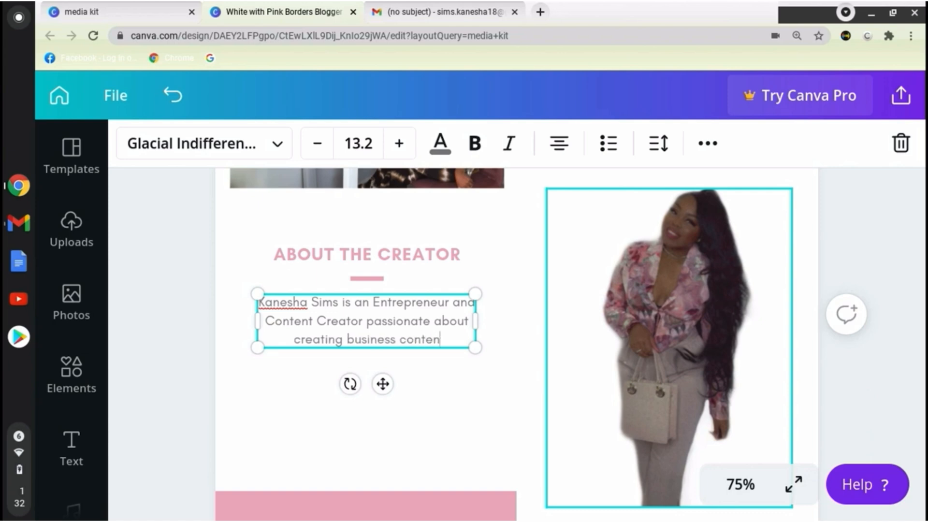
{"action": "key", "text": "BackSpace"}
{"action": "key", "text": "BackSpace"}
{"action": "key", "text": "BackSpace"}
{"action": "key", "text": "BackSpace"}
{"action": "key", "text": "BackSpace"}
{"action": "key", "text": "BackSpace"}
{"action": "key", "text": "BackSpace"}
{"action": "key", "text": "BackSpace"}
{"action": "key", "text": "BackSpace"}
{"action": "key", "text": "BackSpace"}
{"action": "key", "text": "BackSpace"}
{"action": "key", "text": "BackSpace"}
{"action": "key", "text": "BackSpace"}
{"action": "key", "text": "BackSpace"}
{"action": "key", "text": "BackSpace"}
{"action": "key", "text": "BackSpace"}
{"action": "key", "text": "BackSpace"}
{"action": "key", "text": "BackSpace"}
{"action": "key", "text": "BackSpace"}
{"action": "key", "text": "BackSpace"}
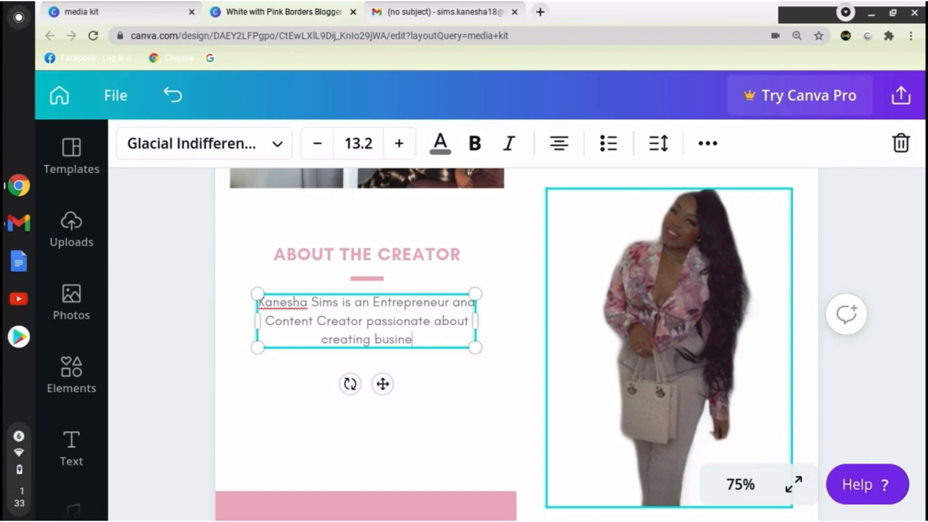
{"action": "type", "text": "heloing "}
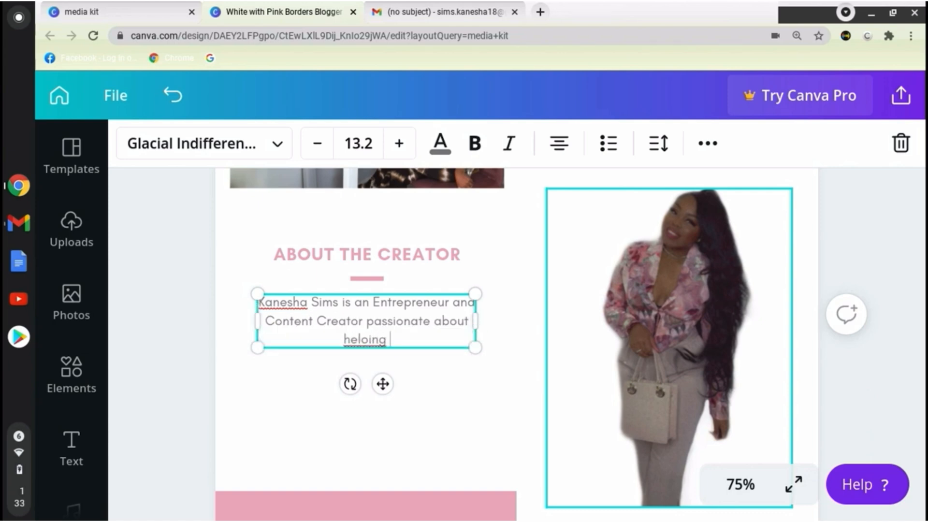
{"action": "type", "text": "others achieve success"}
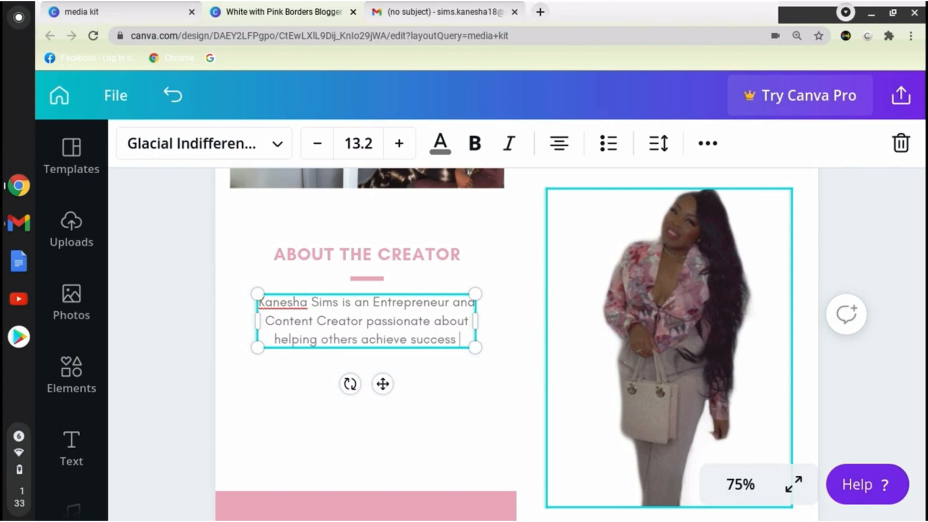
End the bio sentence with ", while sharing her journey!" and start a new line below it.
{"action": "key", "text": "BackSpace"}
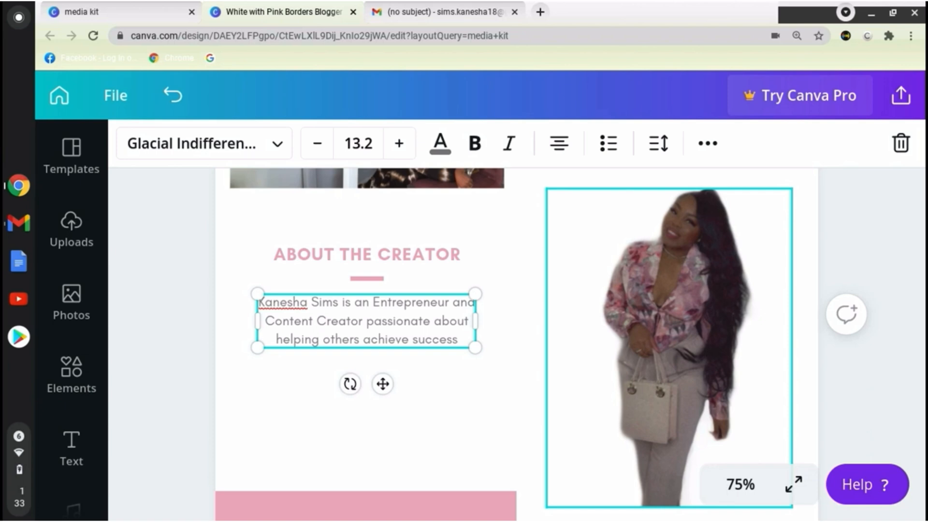
{"action": "type", "text": "."}
{"action": "key", "text": "BackSpace"}
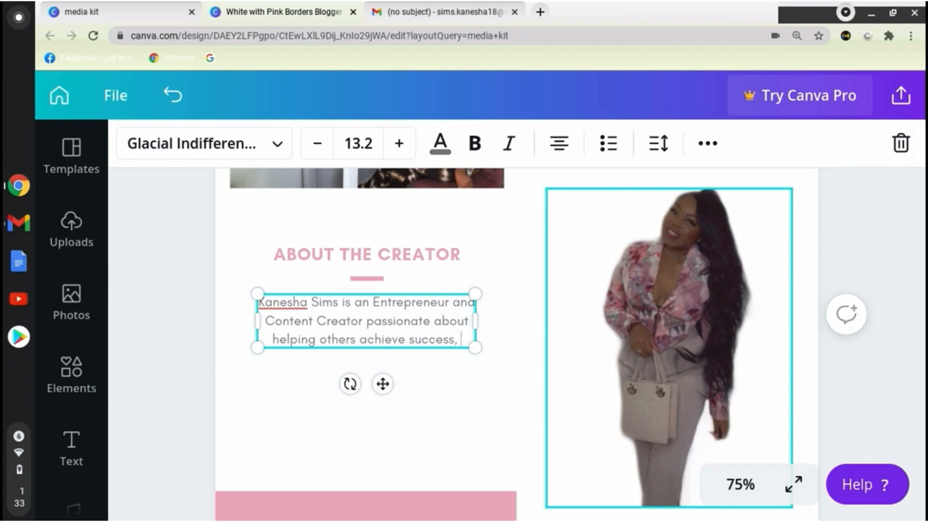
{"action": "type", "text": ", while sharing her "}
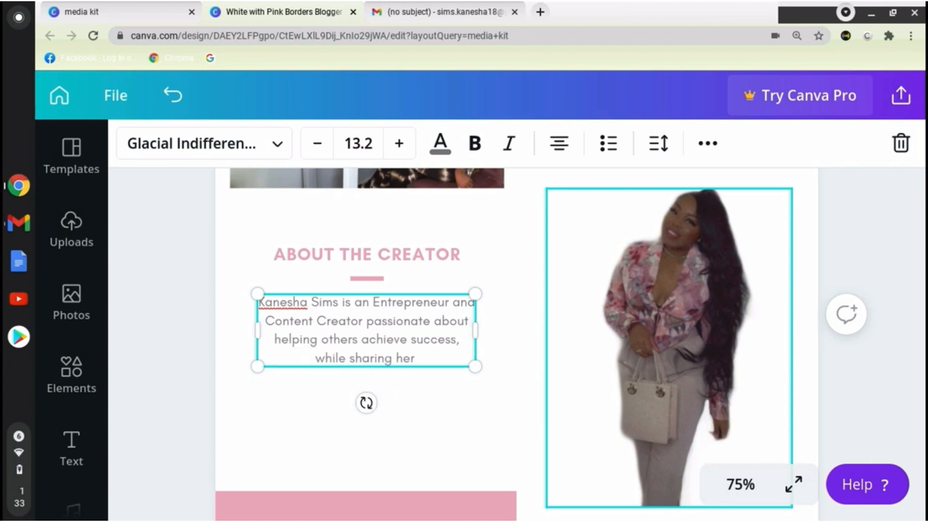
{"action": "type", "text": "journey!"}
{"action": "key", "text": "Return"}
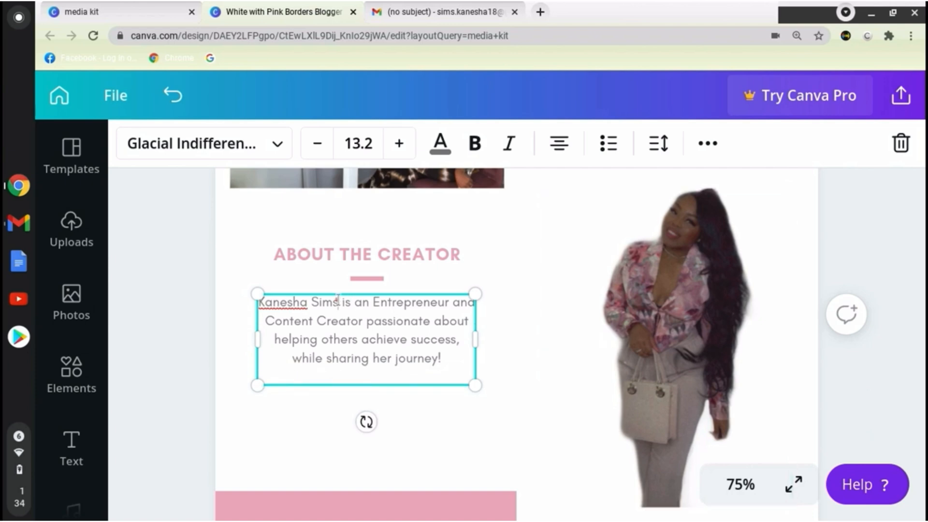
Replace the full name opening the bio with "Hi, I'm", the creator's first name and an exclamation mark.
{"action": "left_click_drag", "start_coordinate": [338, 299], "coordinate": [258, 301]}
{"action": "type", "text": "Hi, I'm"}
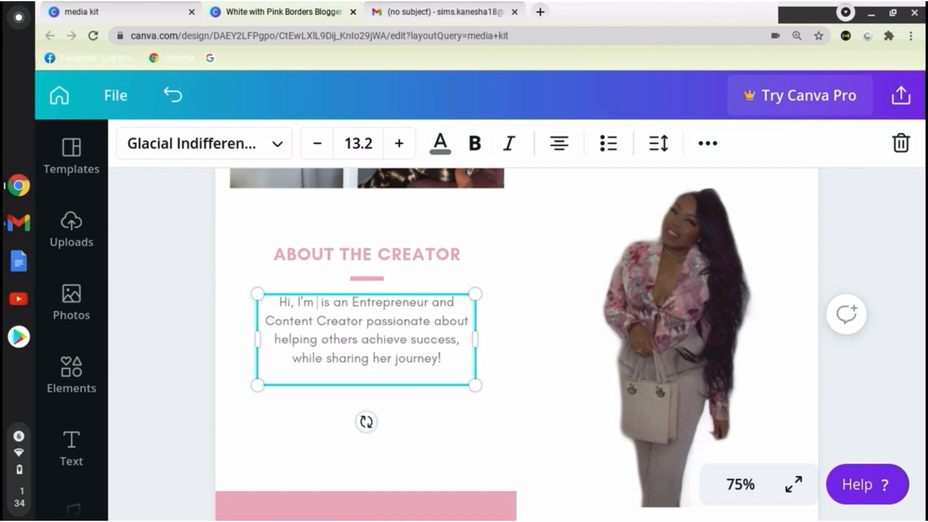
{"action": "type", "text": " Kanesha!"}
Replace "is an" before "Entrepreneur" in the bio with "I am a full time".
{"action": "left_click", "coordinate": [388, 303]}
{"action": "key", "text": "BackSpace"}
{"action": "key", "text": "BackSpace"}
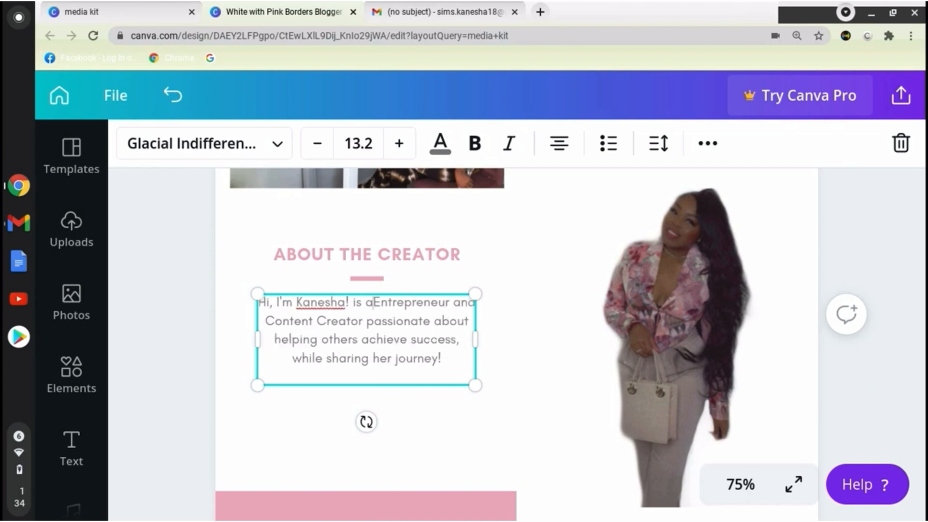
{"action": "key", "text": "BackSpace"}
{"action": "key", "text": "BackSpace"}
{"action": "key", "text": "BackSpace"}
{"action": "key", "text": "BackSpace"}
{"action": "type", "text": "I am a full "}
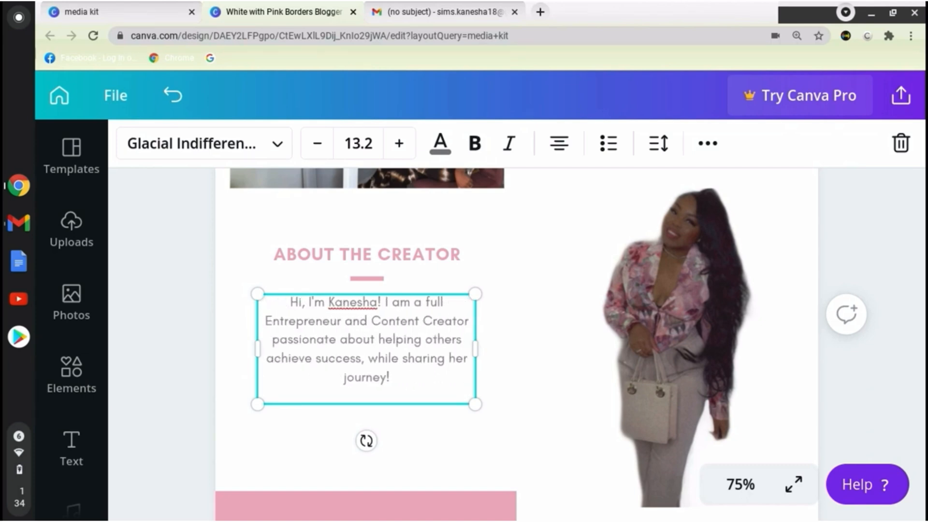
{"action": "type", "text": "time"}
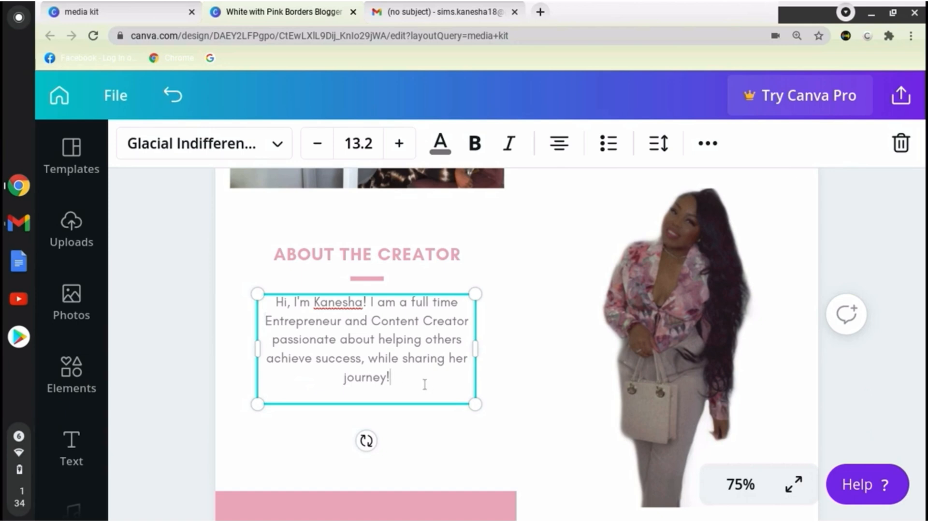
Add the line "My ultimate goal is to inspire, motivate and create girlbosses worldwide." at the end of the bio.
{"action": "key", "text": "Return"}
{"action": "type", "text": "My ultimate goal is to inspire, motic"}
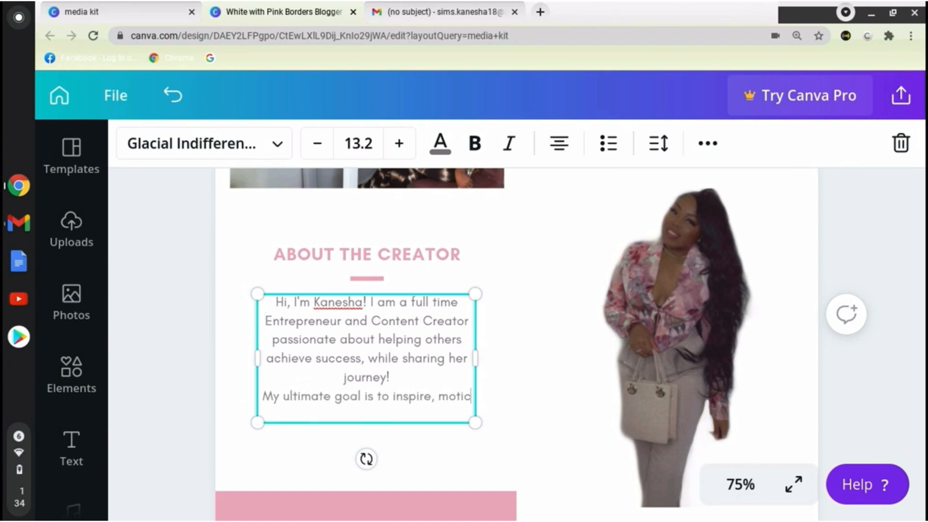
{"action": "key", "text": "BackSpace"}
{"action": "type", "text": "vate and create"}
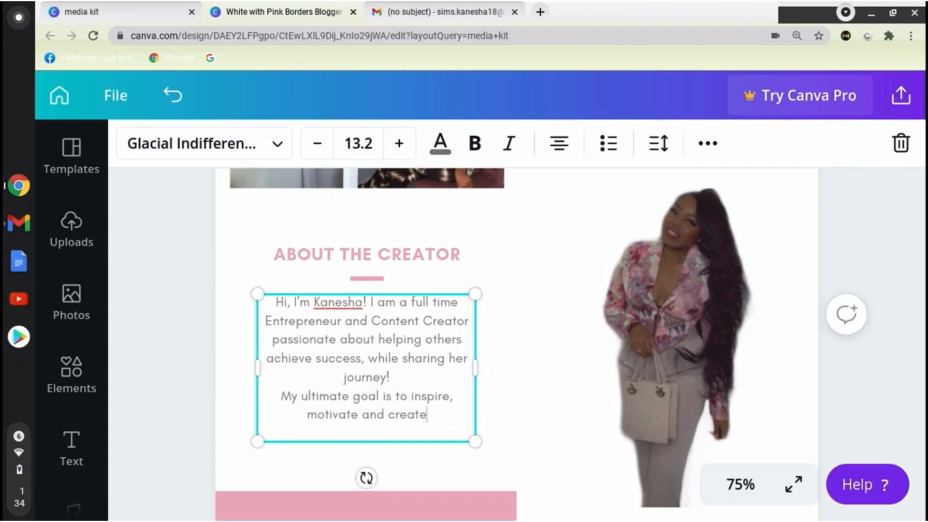
{"action": "type", "text": " girlbosses worldwide."}
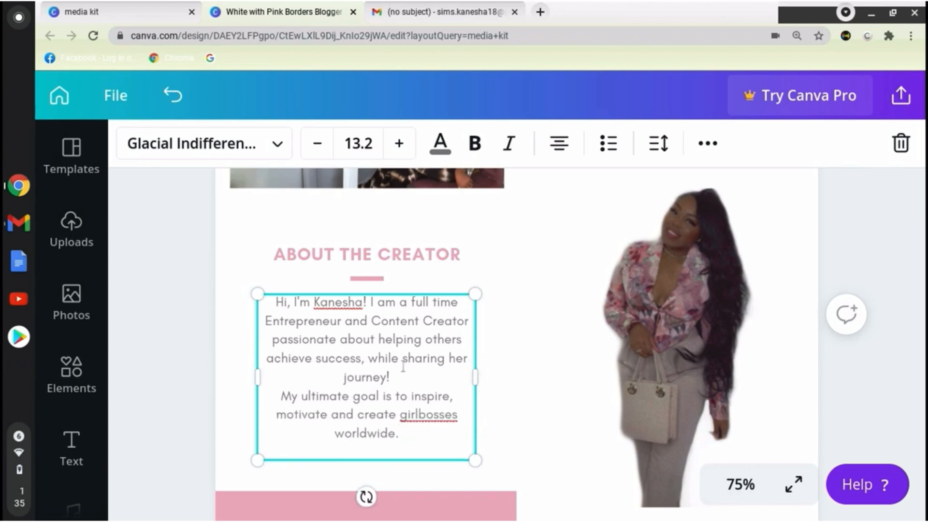
{"action": "key", "text": "Return"}
{"action": "left_click", "coordinate": [520, 283]}
Review the whole media kit page, from the header photo and name down to the contact details and social media stats.
{"action": "scroll", "coordinate": [521, 283], "scroll_direction": "down", "scroll_amount": 5}
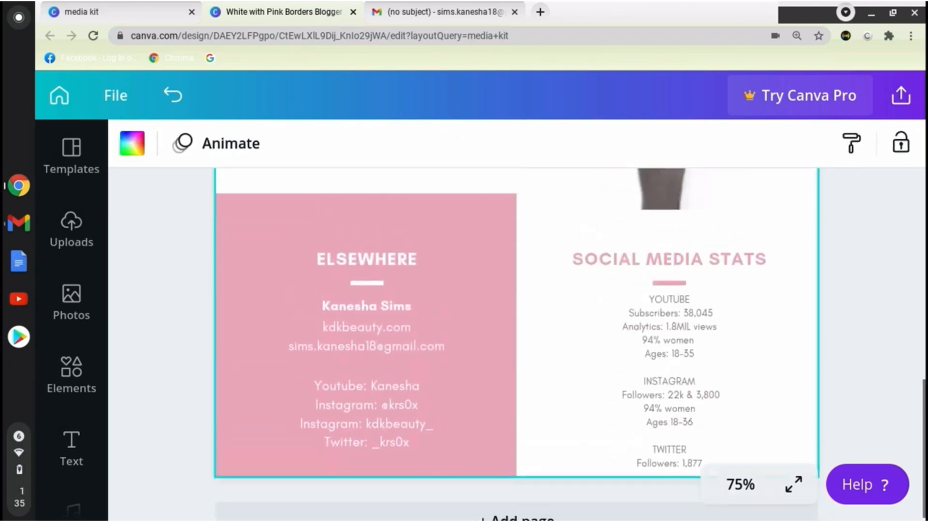
{"action": "scroll", "coordinate": [520, 283], "scroll_direction": "up", "scroll_amount": 10}
{"action": "scroll", "coordinate": [517, 338], "scroll_direction": "down", "scroll_amount": 10}
{"action": "scroll", "coordinate": [517, 338], "scroll_direction": "up", "scroll_amount": 11}
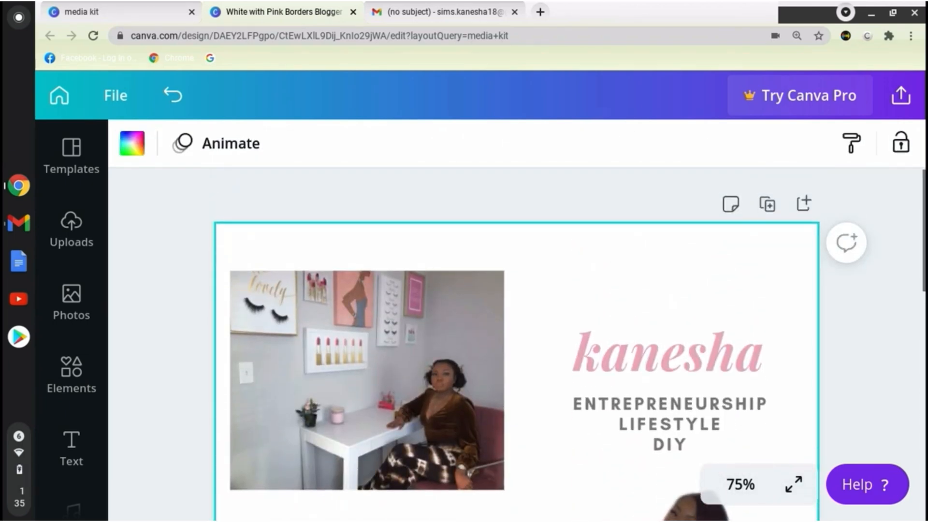
{"action": "scroll", "coordinate": [517, 338], "scroll_direction": "down", "scroll_amount": 10}
{"action": "scroll", "coordinate": [517, 338], "scroll_direction": "up", "scroll_amount": 10}
{"action": "scroll", "coordinate": [517, 338], "scroll_direction": "down", "scroll_amount": 5}
{"action": "scroll", "coordinate": [653, 360], "scroll_direction": "down", "scroll_amount": 5}
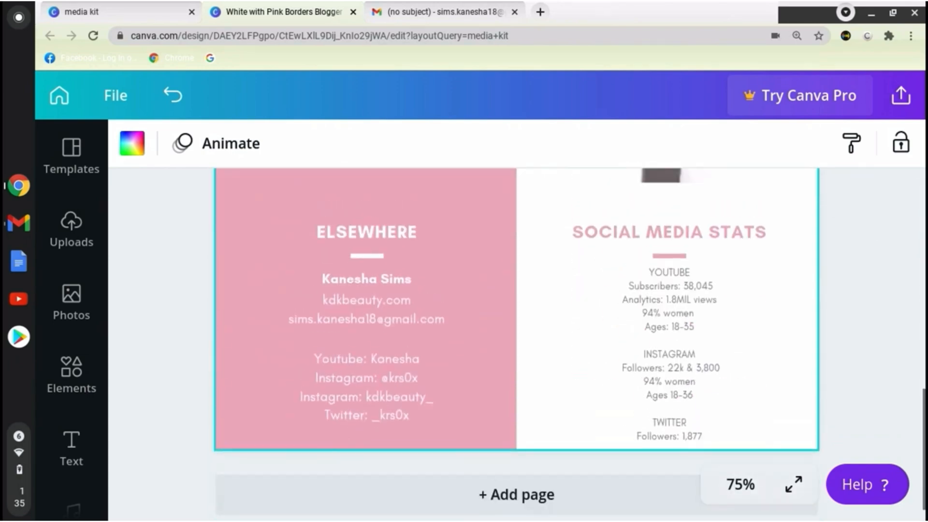
Lower the desk photo and move the name and niche list into the page's upper-left corner.
{"action": "scroll", "coordinate": [653, 360], "scroll_direction": "up", "scroll_amount": 10}
{"action": "left_click_drag", "start_coordinate": [407, 360], "coordinate": [456, 518]}
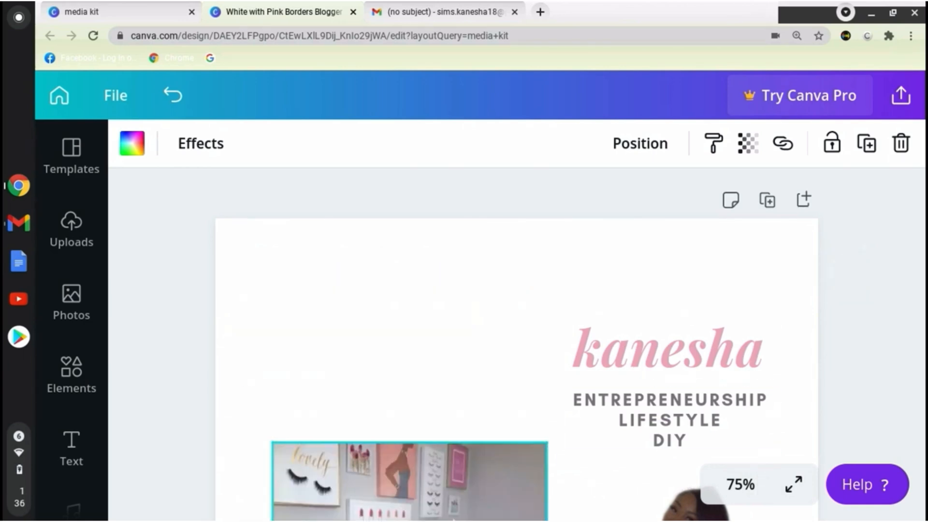
{"action": "left_click_drag", "start_coordinate": [755, 323], "coordinate": [418, 238]}
{"action": "left_click", "coordinate": [700, 411]}
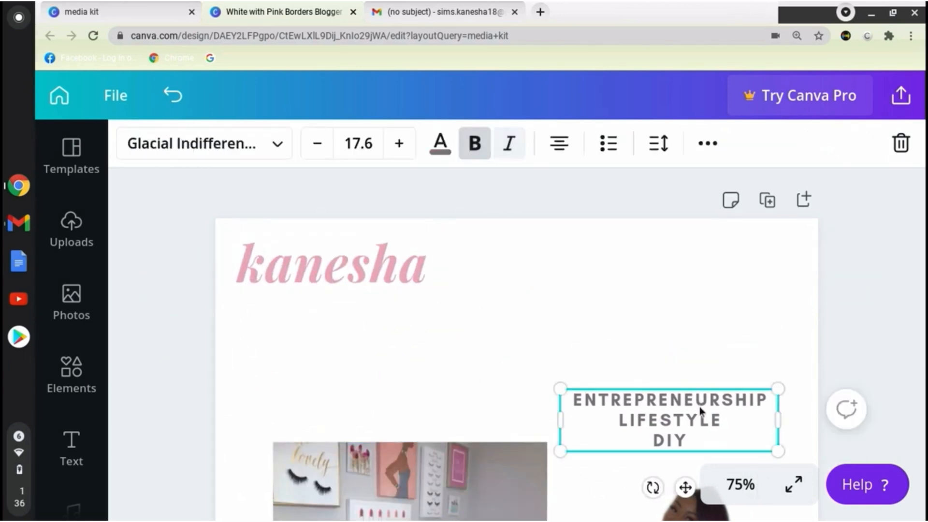
{"action": "left_click", "coordinate": [186, 234]}
Add two square shapes and reshape one into a wide rectangle beside the name and niche list.
{"action": "left_click", "coordinate": [72, 377]}
{"action": "scroll", "coordinate": [284, 400], "scroll_direction": "down", "scroll_amount": 5}
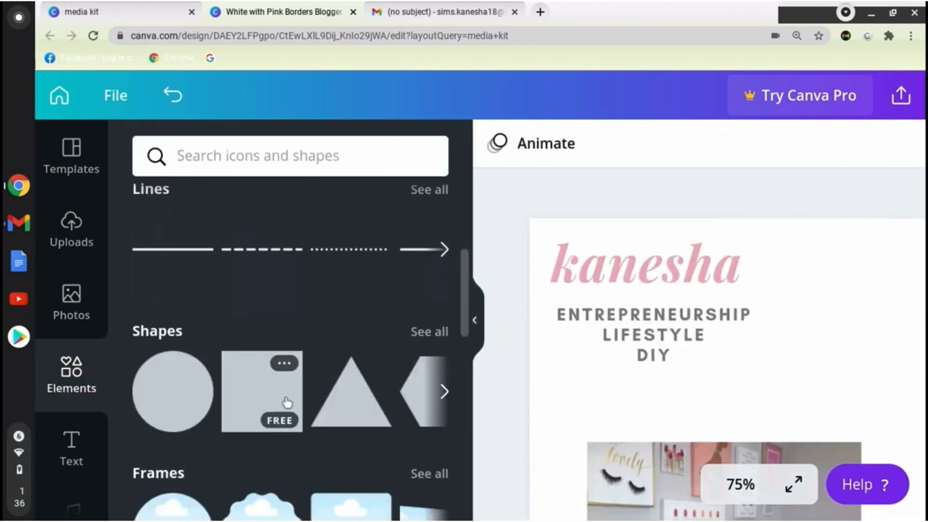
{"action": "left_click", "coordinate": [287, 392]}
{"action": "left_click", "coordinate": [245, 401]}
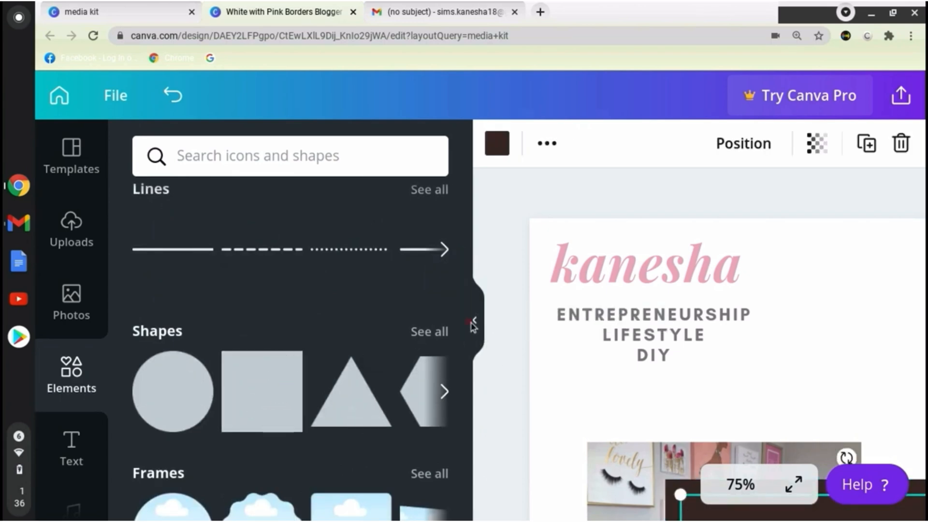
{"action": "left_click", "coordinate": [482, 324]}
{"action": "left_click_drag", "start_coordinate": [564, 501], "coordinate": [639, 258]}
{"action": "left_click_drag", "start_coordinate": [781, 265], "coordinate": [799, 348]}
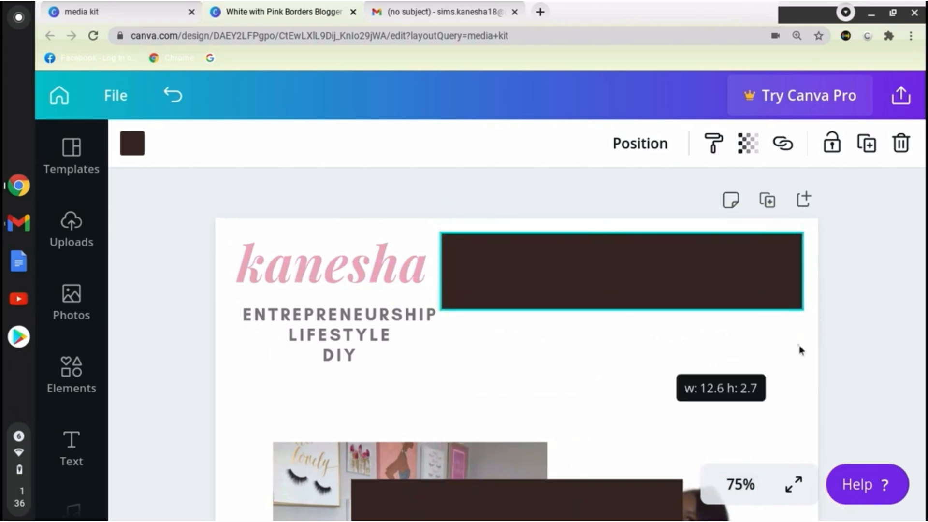
{"action": "left_click_drag", "start_coordinate": [441, 267], "coordinate": [466, 267]}
{"action": "left_click_drag", "start_coordinate": [631, 310], "coordinate": [639, 361]}
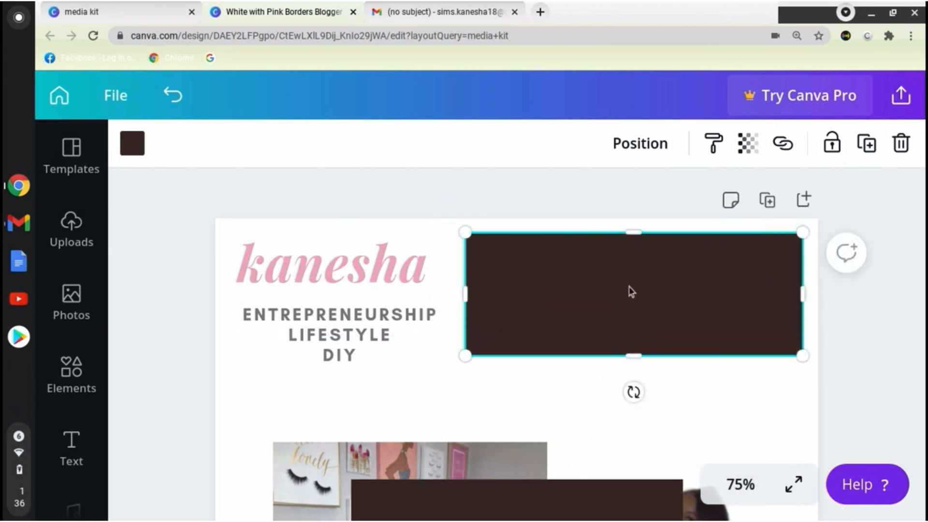
Recolour the header rectangle with a custom light peach and apply the change to everything in the same dark brown.
{"action": "left_click", "coordinate": [131, 145]}
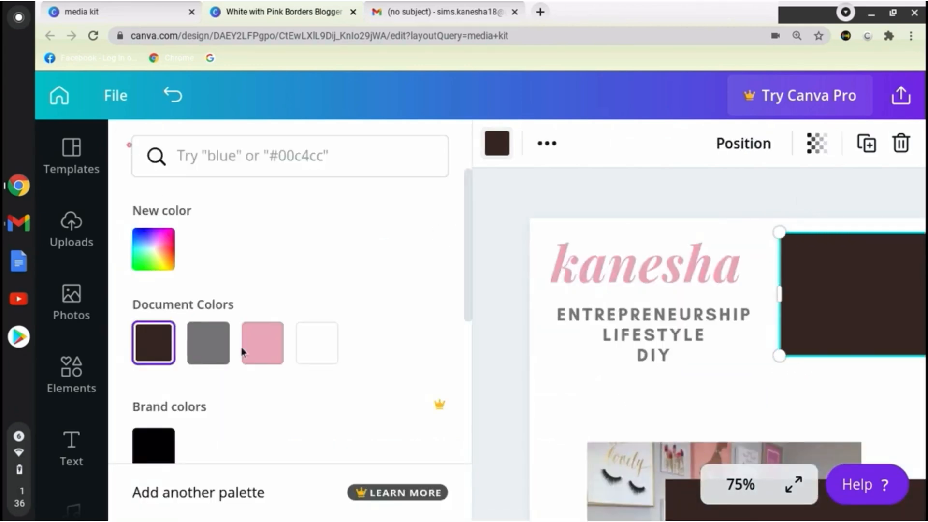
{"action": "left_click", "coordinate": [169, 239]}
{"action": "left_click", "coordinate": [386, 423]}
{"action": "left_click_drag", "start_coordinate": [397, 425], "coordinate": [393, 424]}
{"action": "left_click", "coordinate": [196, 300]}
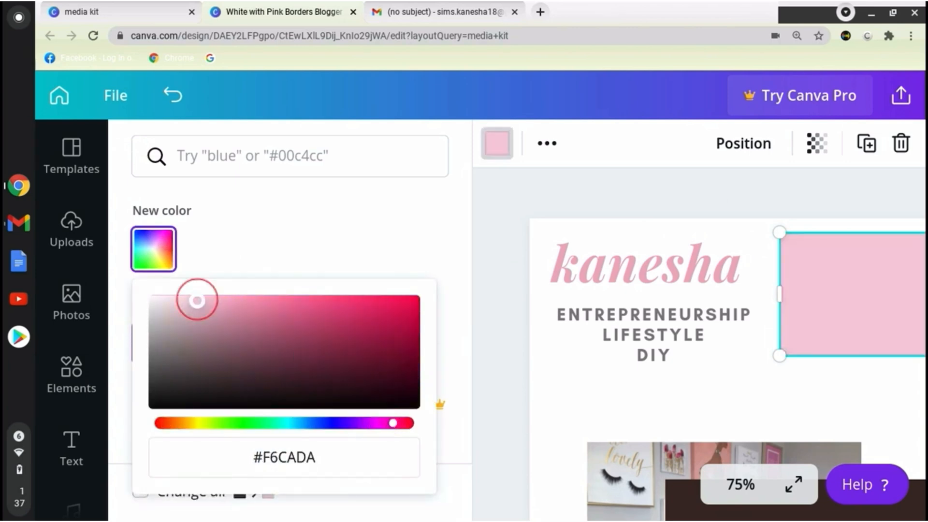
{"action": "left_click", "coordinate": [180, 423]}
{"action": "left_click", "coordinate": [302, 212]}
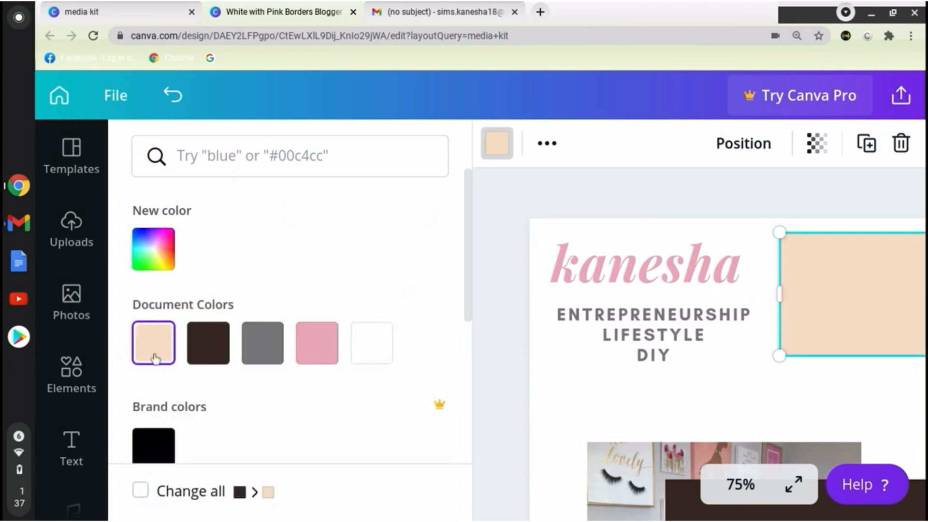
{"action": "left_click", "coordinate": [141, 491]}
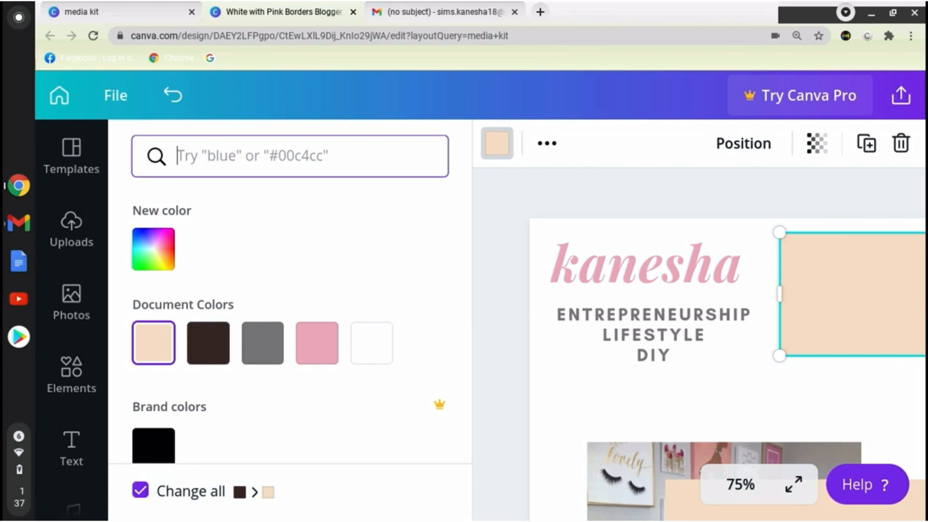
{"action": "left_click", "coordinate": [922, 351]}
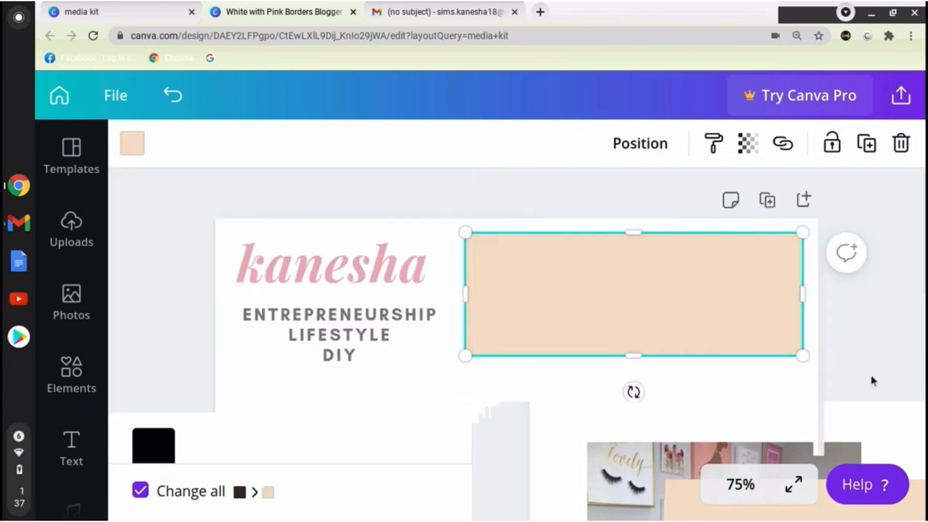
{"action": "left_click", "coordinate": [350, 441]}
{"action": "left_click", "coordinate": [72, 442]}
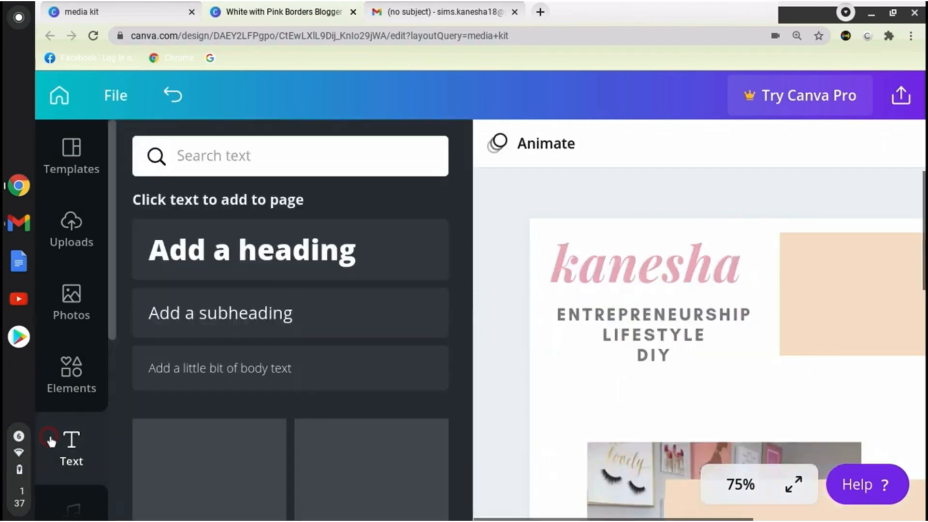
{"action": "left_click", "coordinate": [244, 322]}
{"action": "left_click", "coordinate": [797, 370]}
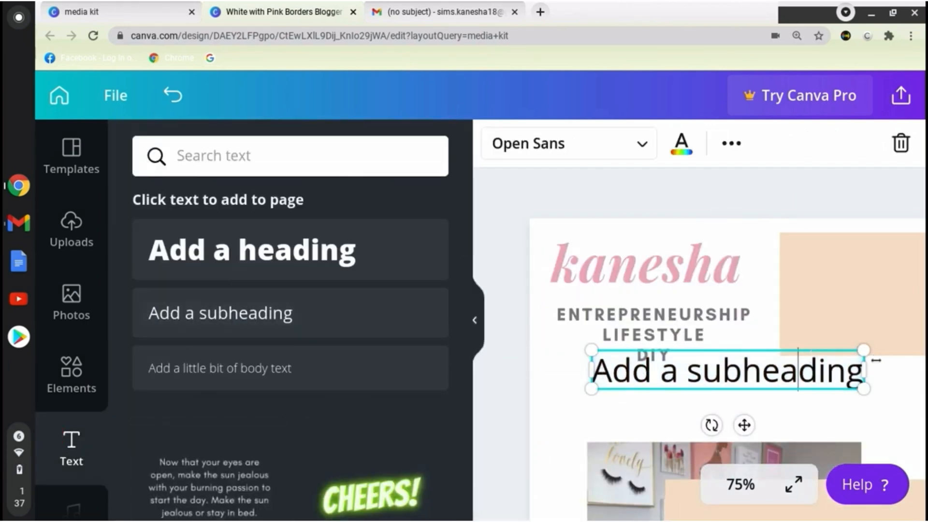
{"action": "left_click", "coordinate": [901, 144]}
{"action": "left_click", "coordinate": [474, 320]}
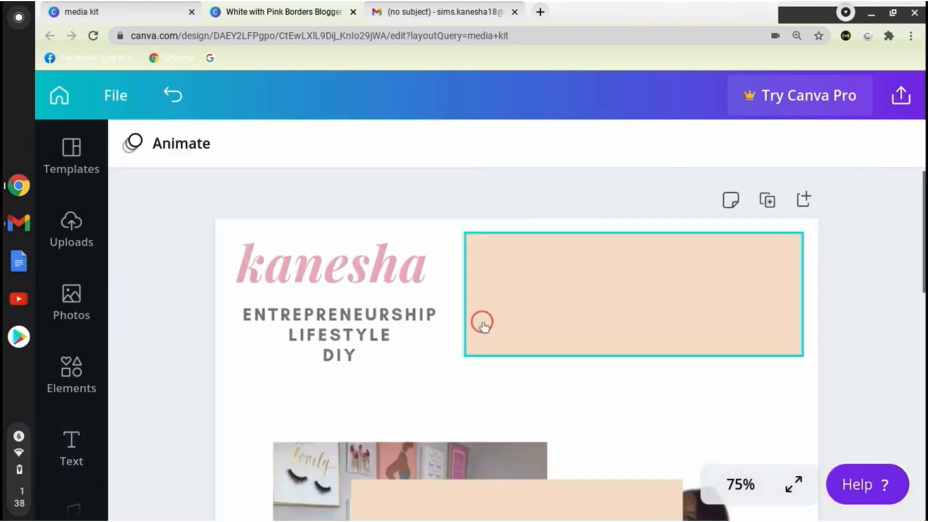
Move the bio text onto the header's peach rectangle, widen its text box and centre it inside the rectangle.
{"action": "scroll", "coordinate": [480, 321], "scroll_direction": "down", "scroll_amount": 4}
{"action": "left_click", "coordinate": [776, 412]}
{"action": "left_click", "coordinate": [394, 483]}
{"action": "left_click_drag", "start_coordinate": [394, 485], "coordinate": [640, 192]}
{"action": "left_click", "coordinate": [763, 256]}
{"action": "scroll", "coordinate": [650, 343], "scroll_direction": "up", "scroll_amount": 3}
{"action": "left_click_drag", "start_coordinate": [651, 344], "coordinate": [663, 279]}
{"action": "left_click_drag", "start_coordinate": [734, 202], "coordinate": [695, 233]}
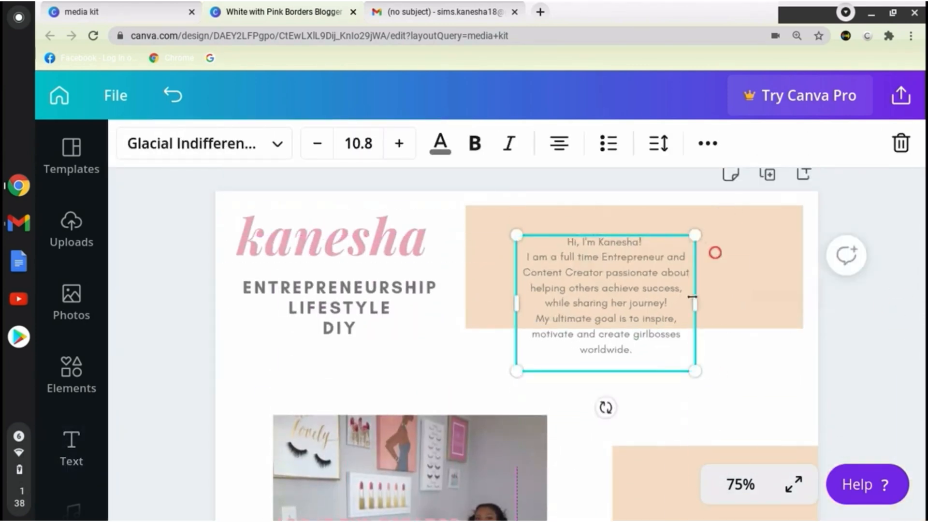
{"action": "left_click_drag", "start_coordinate": [693, 297], "coordinate": [796, 295]}
{"action": "left_click_drag", "start_coordinate": [727, 286], "coordinate": [706, 265]}
{"action": "left_click", "coordinate": [857, 296]}
Recolour the large name heading with the peach document colour.
{"action": "left_click", "coordinate": [328, 239]}
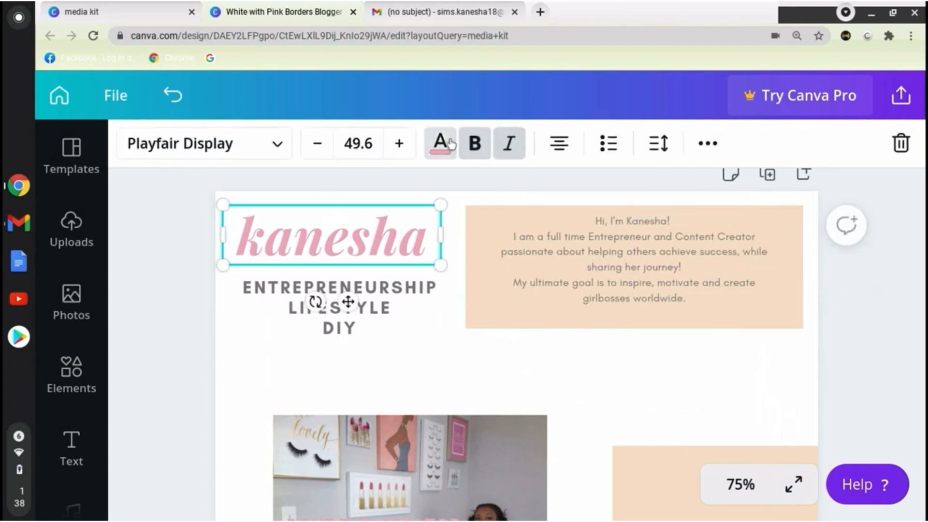
{"action": "left_click", "coordinate": [441, 143]}
{"action": "left_click", "coordinate": [261, 341]}
{"action": "left_click", "coordinate": [890, 336]}
Move the spare peach rectangle off the page and place the ABOUT THE CREATOR heading just below the bio rectangle.
{"action": "scroll", "coordinate": [890, 336], "scroll_direction": "down", "scroll_amount": 3}
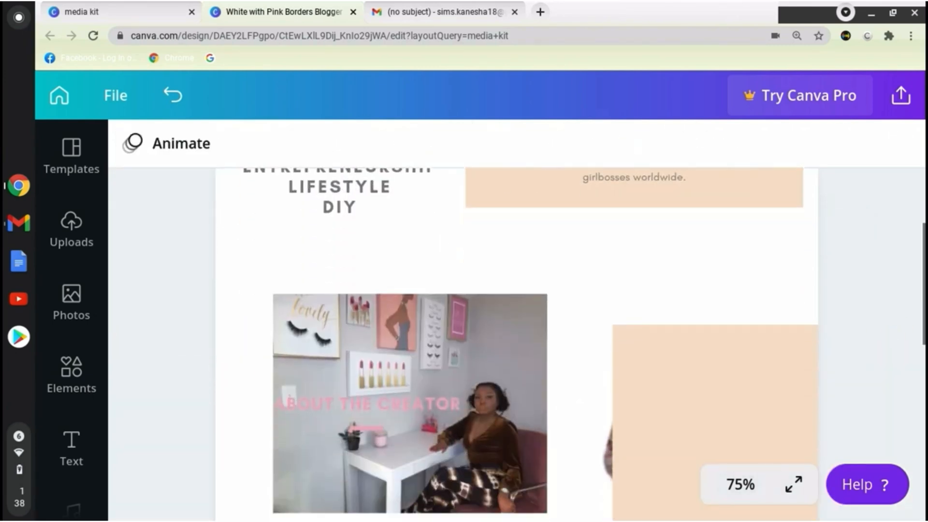
{"action": "left_click_drag", "start_coordinate": [687, 403], "coordinate": [892, 372]}
{"action": "left_click_drag", "start_coordinate": [371, 401], "coordinate": [627, 192]}
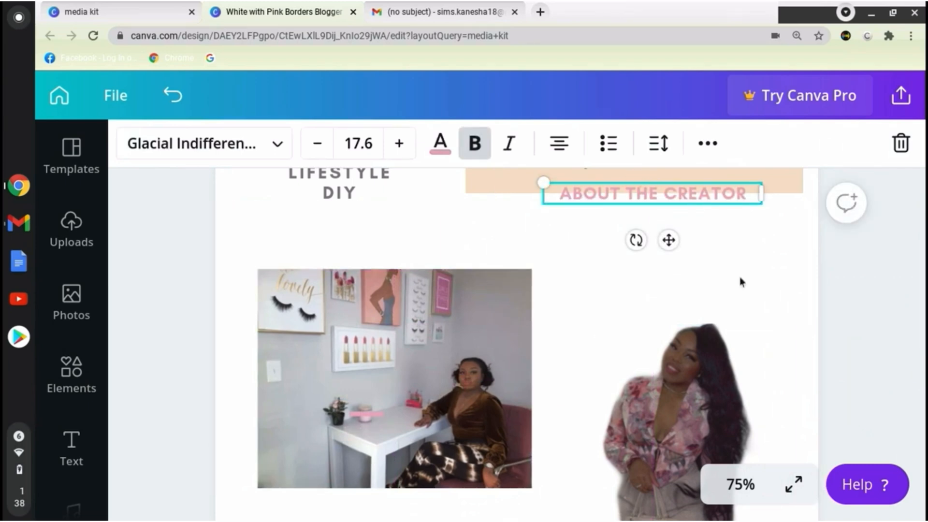
{"action": "scroll", "coordinate": [699, 301], "scroll_direction": "up", "scroll_amount": 3}
{"action": "left_click_drag", "start_coordinate": [699, 301], "coordinate": [693, 329]}
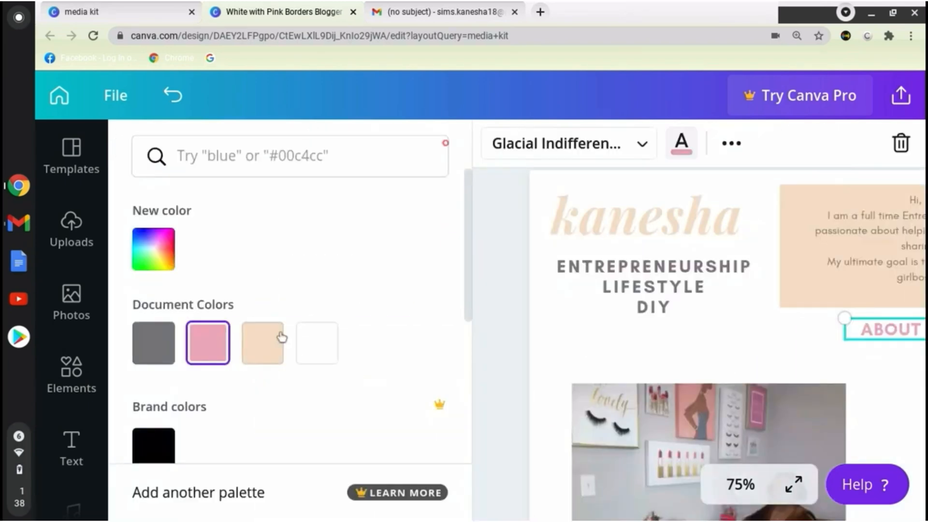
Recolour the ABOUT THE CREATOR heading and the niche list black.
{"action": "left_click", "coordinate": [161, 446]}
{"action": "left_click", "coordinate": [919, 288]}
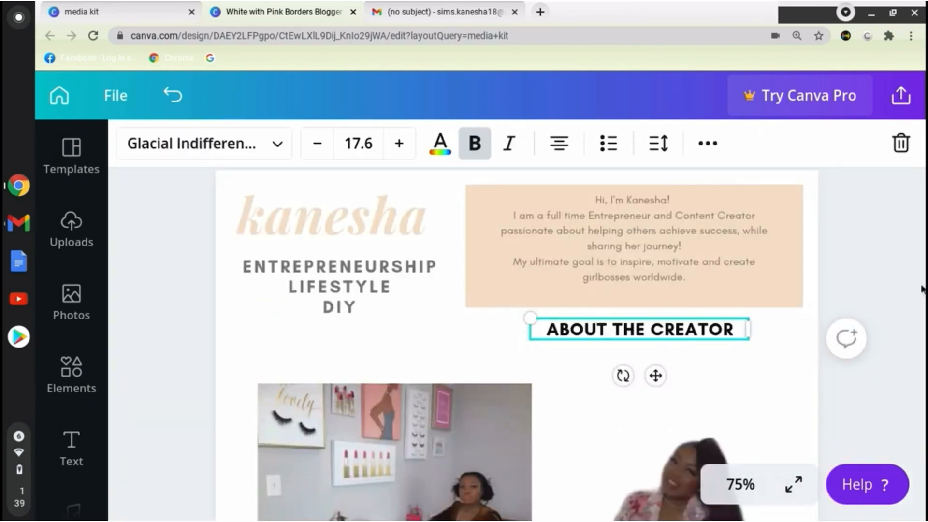
{"action": "left_click", "coordinate": [419, 272]}
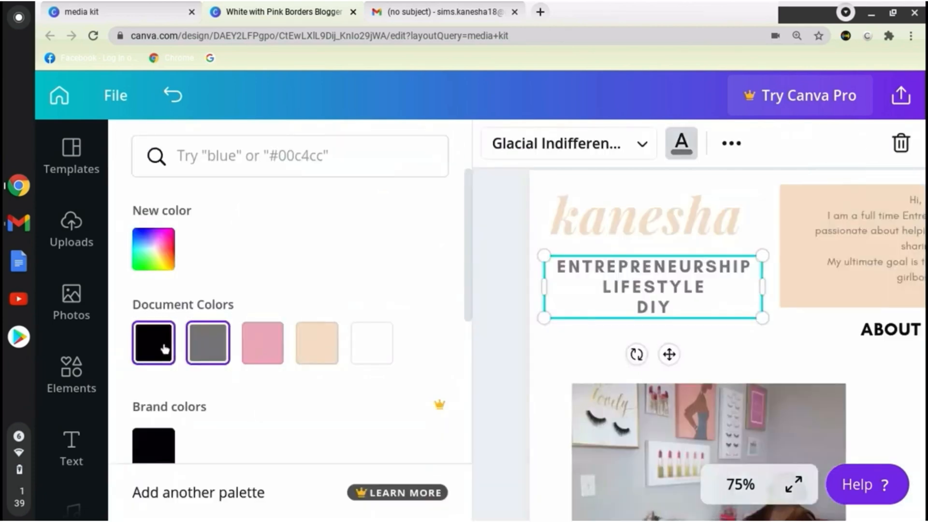
{"action": "left_click", "coordinate": [162, 347]}
{"action": "left_click", "coordinate": [821, 358]}
Move the desk photo closer to the page's left edge.
{"action": "scroll", "coordinate": [702, 352], "scroll_direction": "down", "scroll_amount": 9}
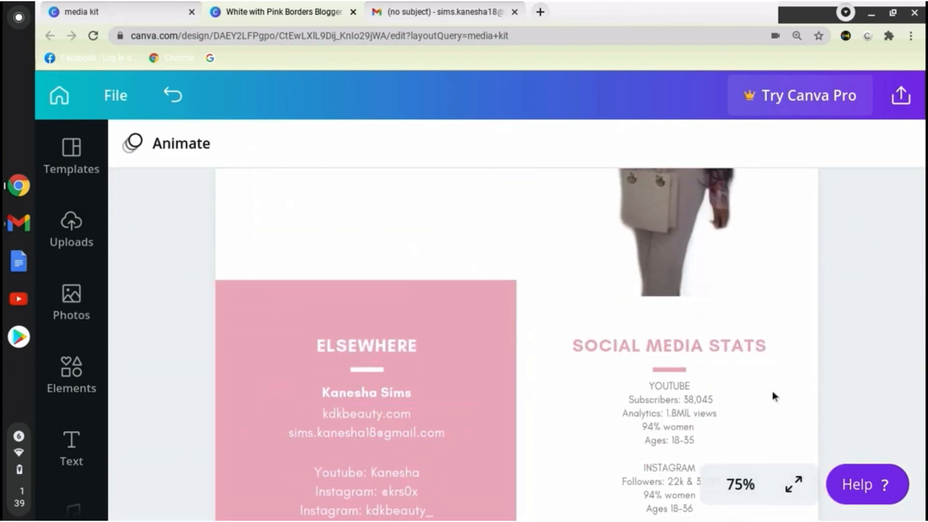
{"action": "scroll", "coordinate": [772, 394], "scroll_direction": "up", "scroll_amount": 6}
{"action": "left_click", "coordinate": [294, 430]}
{"action": "left_click_drag", "start_coordinate": [294, 430], "coordinate": [301, 451]}
{"action": "left_click", "coordinate": [899, 378]}
Move the social media stats text up beside the standing photo.
{"action": "scroll", "coordinate": [898, 378], "scroll_direction": "down", "scroll_amount": 9}
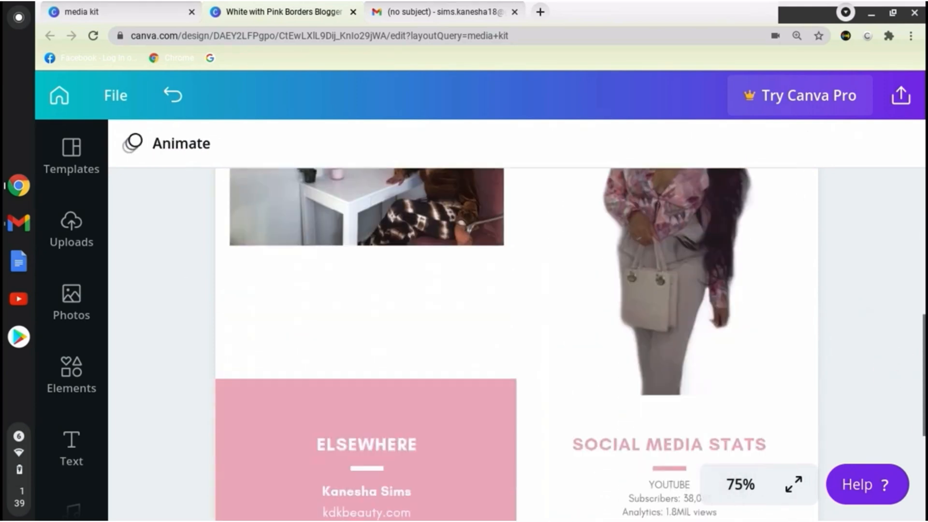
{"action": "left_click", "coordinate": [623, 296]}
{"action": "left_click", "coordinate": [590, 265]}
{"action": "left_click_drag", "start_coordinate": [636, 304], "coordinate": [543, 119]}
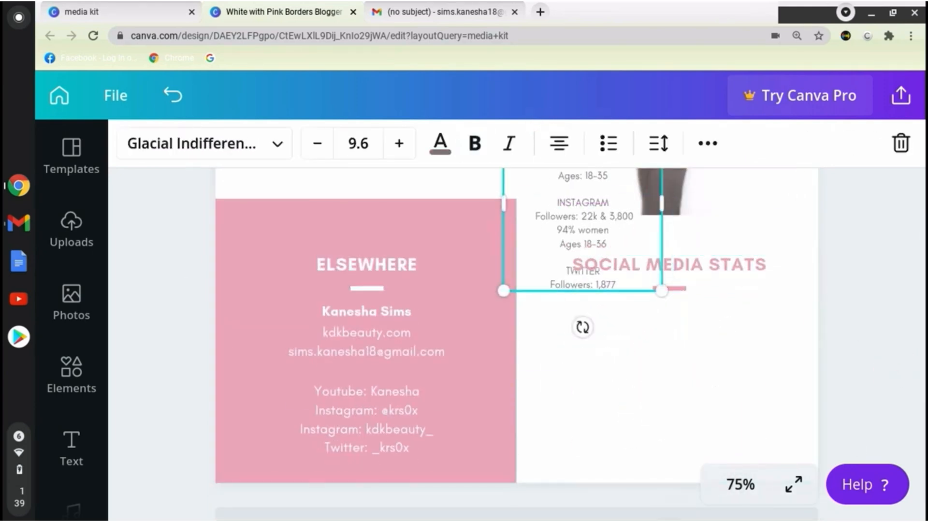
{"action": "left_click_drag", "start_coordinate": [565, 212], "coordinate": [565, 205]}
{"action": "left_click", "coordinate": [865, 300]}
Shrink the standing photo to about half its width and move the stats text above it.
{"action": "scroll", "coordinate": [865, 300], "scroll_direction": "up", "scroll_amount": 6}
{"action": "left_click", "coordinate": [676, 300]}
{"action": "left_click_drag", "start_coordinate": [669, 309], "coordinate": [669, 399]}
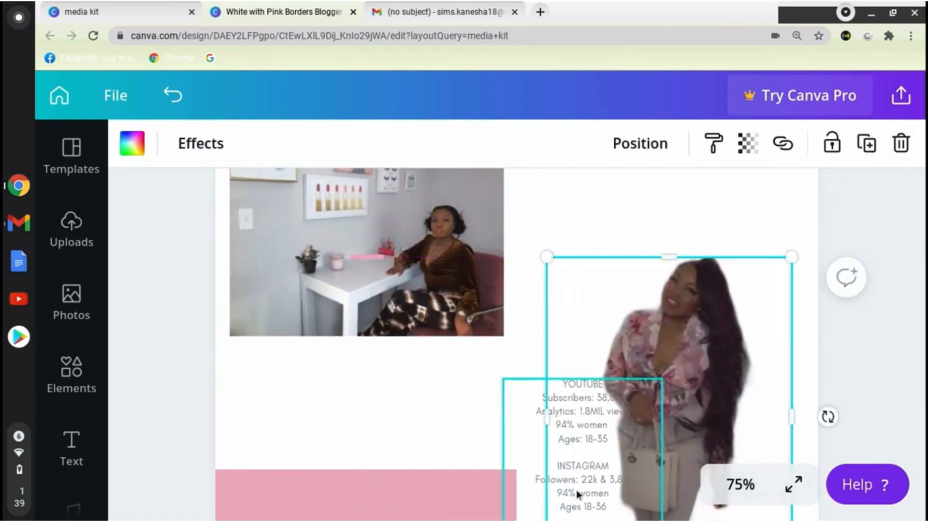
{"action": "left_click_drag", "start_coordinate": [792, 257], "coordinate": [670, 318]}
{"action": "mouse_move", "coordinate": [608, 317]}
{"action": "left_mouse_down"}
{"action": "mouse_move", "coordinate": [607, 356]}
{"action": "mouse_move", "coordinate": [598, 328]}
{"action": "left_mouse_up"}
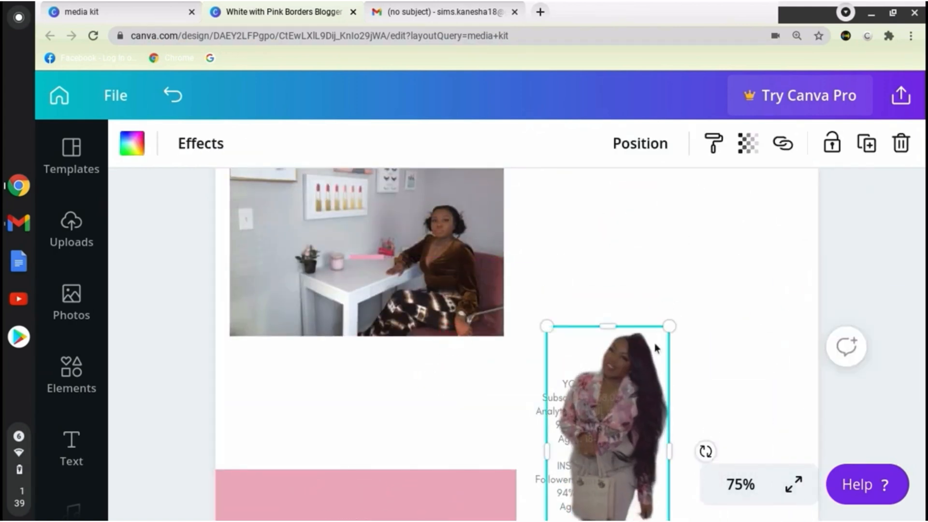
{"action": "left_click_drag", "start_coordinate": [606, 407], "coordinate": [692, 159]}
{"action": "left_click", "coordinate": [883, 310]}
Move the SOCIAL MEDIA STATS heading and its pink bar up above the standing photo.
{"action": "scroll", "coordinate": [883, 309], "scroll_direction": "down", "scroll_amount": 4}
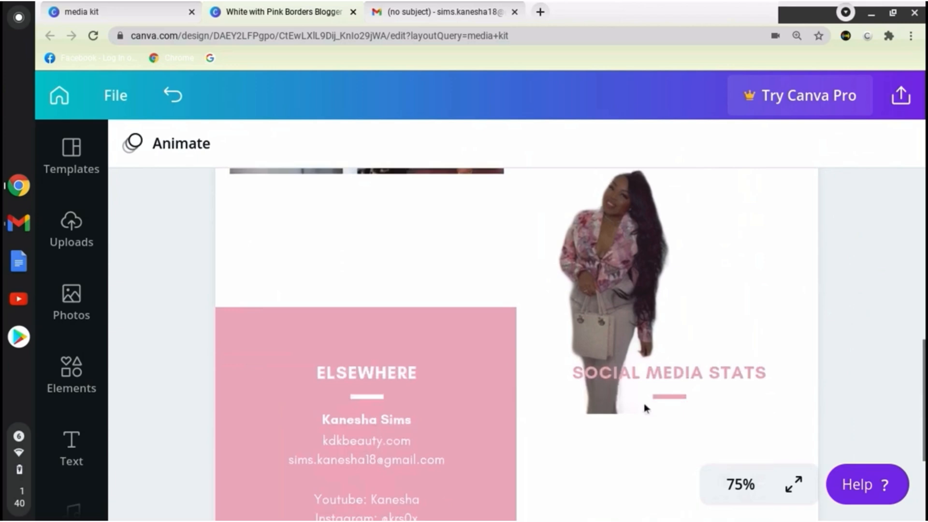
{"action": "left_click_drag", "start_coordinate": [690, 375], "coordinate": [693, 117]}
{"action": "left_click_drag", "start_coordinate": [673, 395], "coordinate": [740, 83]}
{"action": "left_click", "coordinate": [869, 290]}
Enlarge the social media stats text to font size 10.5 and move it to the page's left column.
{"action": "scroll", "coordinate": [869, 290], "scroll_direction": "up", "scroll_amount": 6}
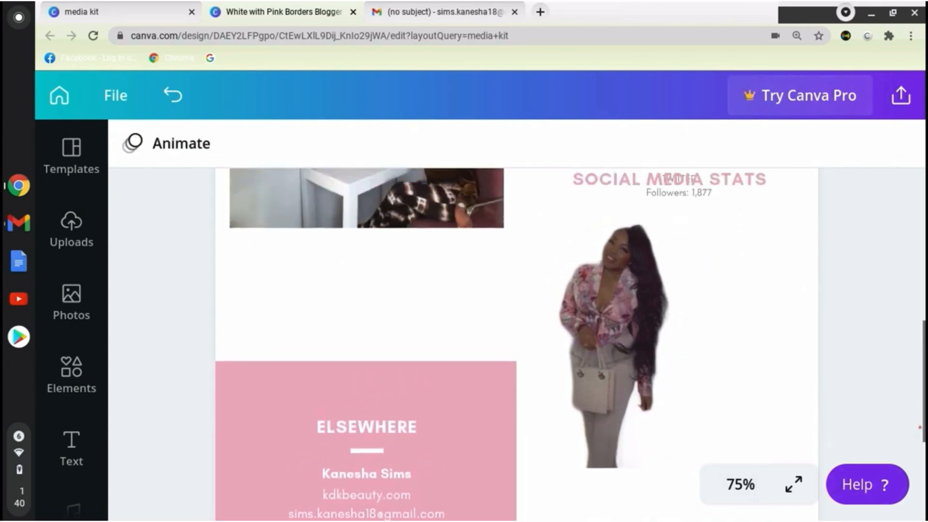
{"action": "left_click_drag", "start_coordinate": [679, 379], "coordinate": [663, 386]}
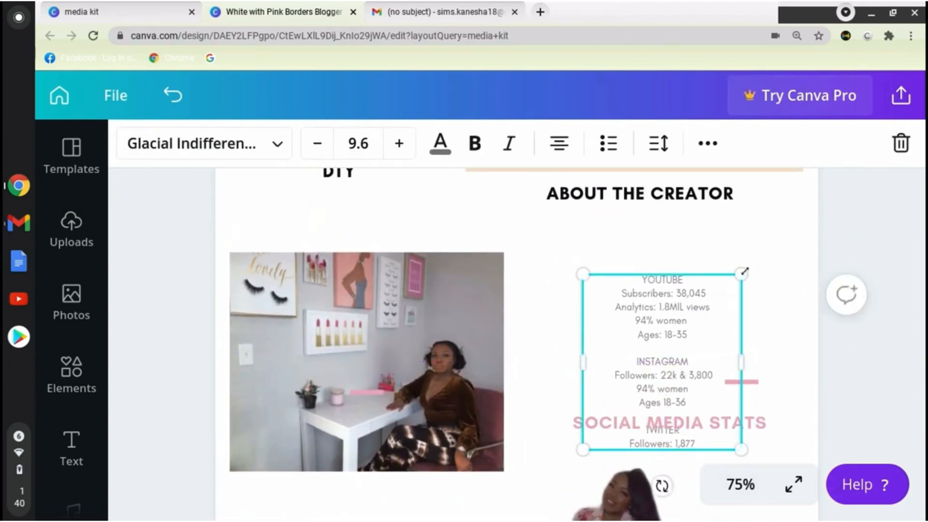
{"action": "left_click_drag", "start_coordinate": [744, 271], "coordinate": [758, 260]}
{"action": "left_click_drag", "start_coordinate": [636, 312], "coordinate": [335, 342]}
Place the standing photo under ABOUT THE CREATOR and move the desk photo below the stats text in the left column.
{"action": "left_click_drag", "start_coordinate": [639, 488], "coordinate": [670, 326]}
{"action": "left_click_drag", "start_coordinate": [435, 287], "coordinate": [579, 500]}
{"action": "left_click_drag", "start_coordinate": [382, 377], "coordinate": [369, 346]}
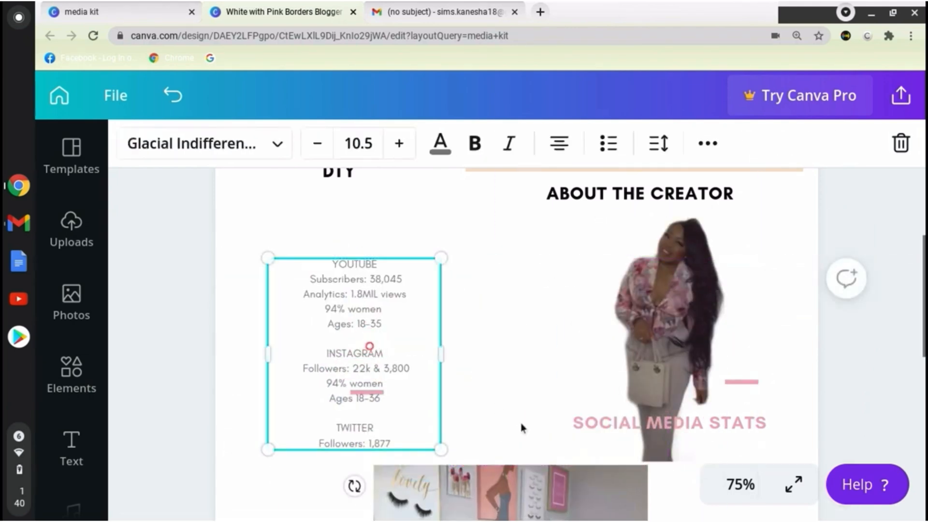
Place the SOCIAL MEDIA STATS heading above the stats text and recolour it peach.
{"action": "left_click_drag", "start_coordinate": [593, 425], "coordinate": [290, 236]}
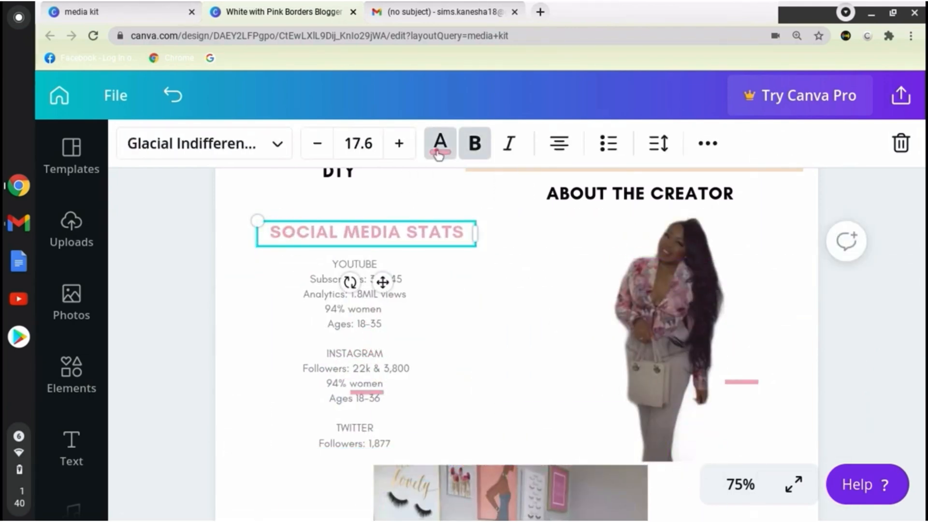
{"action": "left_click", "coordinate": [438, 153]}
{"action": "left_click", "coordinate": [317, 343]}
Centre the stats text under the SOCIAL MEDIA STATS heading.
{"action": "left_click", "coordinate": [681, 391]}
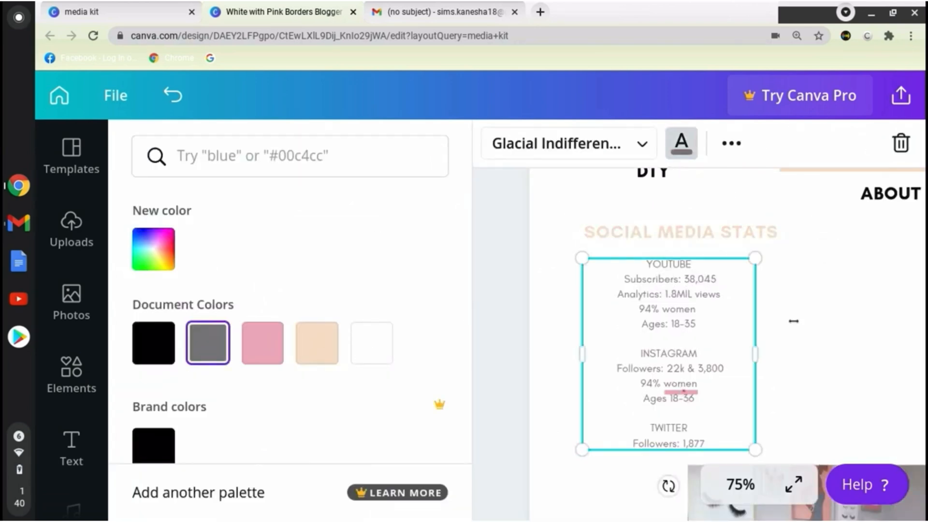
{"action": "left_click", "coordinate": [809, 324]}
{"action": "left_click", "coordinate": [483, 325]}
{"action": "left_click_drag", "start_coordinate": [347, 354], "coordinate": [359, 354]}
{"action": "left_click", "coordinate": [572, 320]}
Move the pink bar beside the standing photo to just under the SOCIAL MEDIA STATS heading and recolour it peach.
{"action": "left_click_drag", "start_coordinate": [748, 380], "coordinate": [363, 252]}
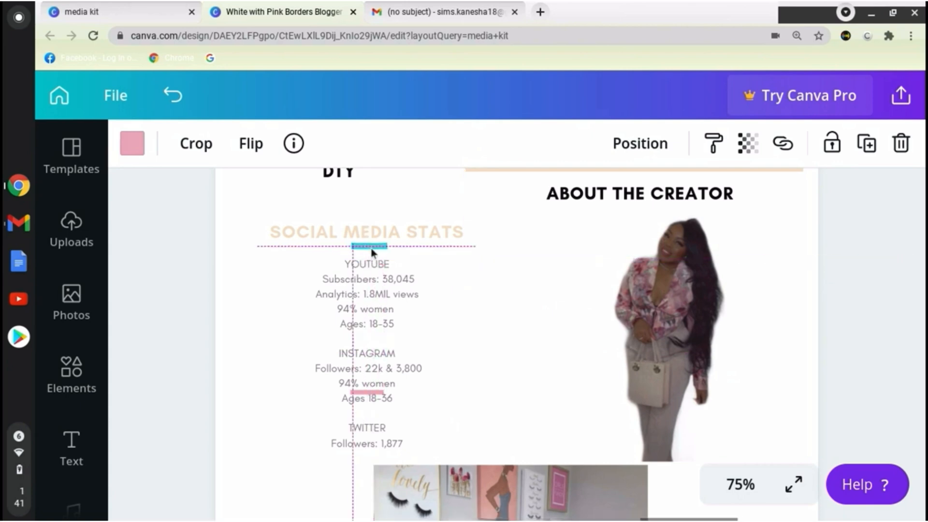
{"action": "left_click", "coordinate": [132, 144]}
{"action": "left_click", "coordinate": [311, 359]}
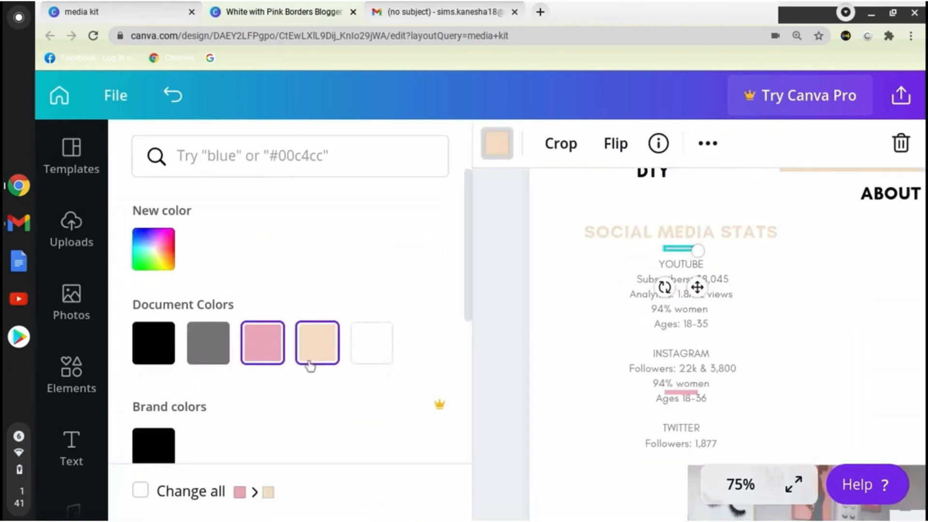
{"action": "left_click", "coordinate": [523, 363]}
Delete the leftover pink bar and centre the stats text beneath the SOCIAL MEDIA STATS heading.
{"action": "left_click_drag", "start_coordinate": [418, 332], "coordinate": [511, 330]}
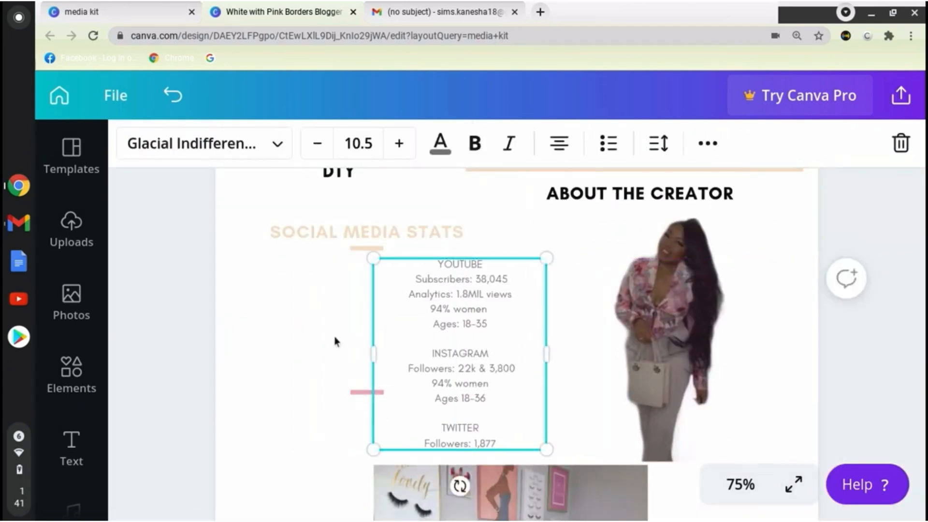
{"action": "left_click", "coordinate": [367, 392]}
{"action": "key", "text": "Delete"}
{"action": "left_click_drag", "start_coordinate": [486, 407], "coordinate": [393, 408]}
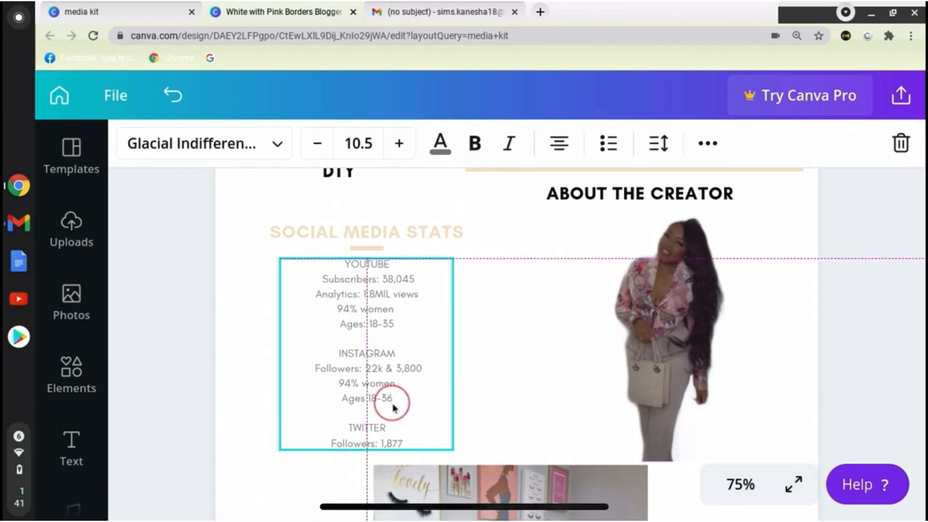
{"action": "left_click", "coordinate": [508, 379]}
Move the desk photo down to the left edge of the page, below the Twitter stats.
{"action": "scroll", "coordinate": [508, 378], "scroll_direction": "down", "scroll_amount": 7}
{"action": "scroll", "coordinate": [508, 379], "scroll_direction": "up", "scroll_amount": 10}
{"action": "scroll", "coordinate": [508, 379], "scroll_direction": "down", "scroll_amount": 7}
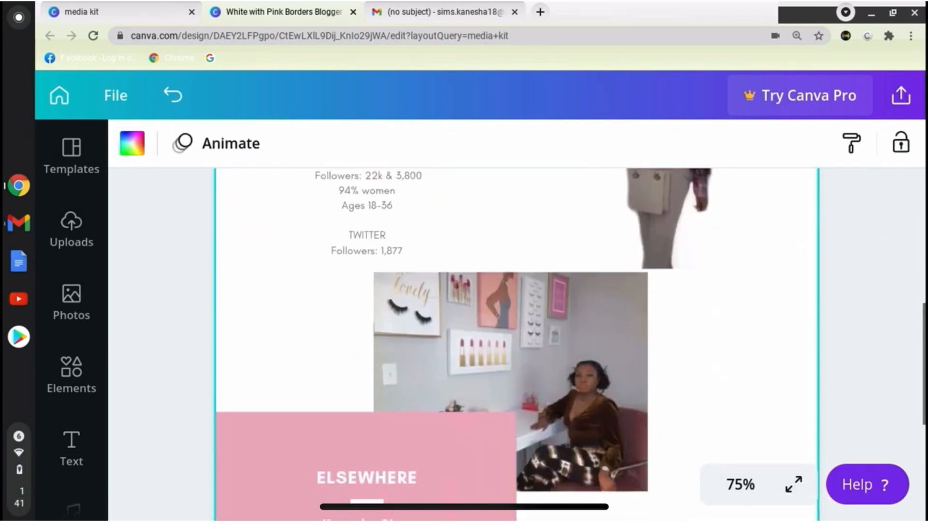
{"action": "left_click", "coordinate": [508, 379]}
{"action": "left_click_drag", "start_coordinate": [507, 379], "coordinate": [279, 508]}
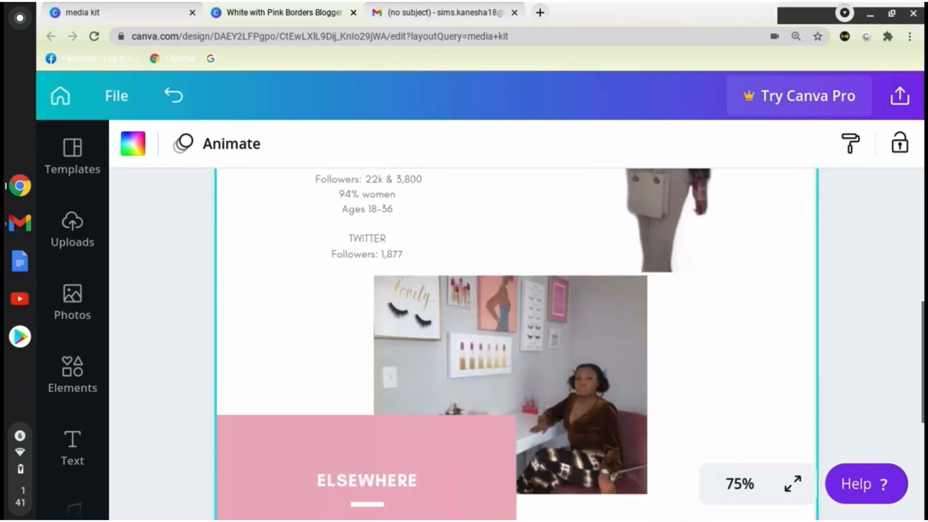
{"action": "scroll", "coordinate": [509, 381], "scroll_direction": "down", "scroll_amount": 1}
{"action": "left_click", "coordinate": [508, 381]}
{"action": "left_click_drag", "start_coordinate": [508, 381], "coordinate": [277, 505]}
Move the pink ELSEWHERE block into the right column, recolour it peach and make it smaller.
{"action": "left_click_drag", "start_coordinate": [453, 433], "coordinate": [707, 315]}
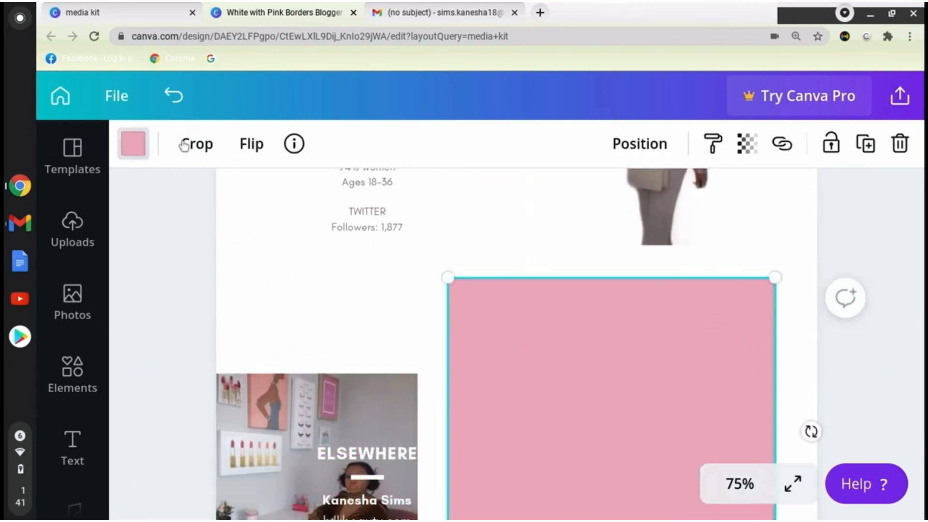
{"action": "left_click", "coordinate": [133, 143]}
{"action": "left_click", "coordinate": [317, 341]}
{"action": "left_click_drag", "start_coordinate": [448, 277], "coordinate": [513, 340]}
{"action": "left_click_drag", "start_coordinate": [573, 395], "coordinate": [578, 376]}
Place the ELSEWHERE heading, its white bar and the website and e-mail text on the peach block.
{"action": "left_click_drag", "start_coordinate": [387, 448], "coordinate": [667, 344]}
{"action": "left_click_drag", "start_coordinate": [595, 412], "coordinate": [595, 418]}
{"action": "left_click", "coordinate": [362, 513]}
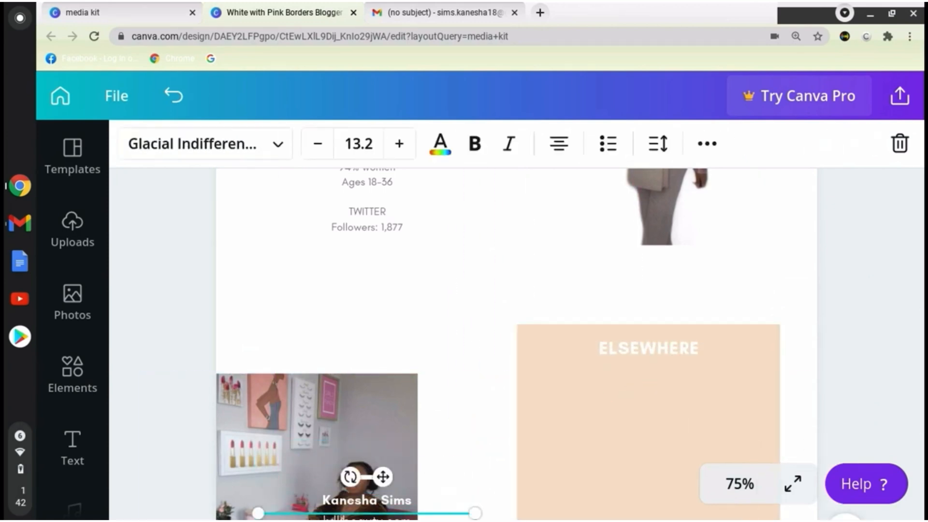
{"action": "left_click_drag", "start_coordinate": [362, 513], "coordinate": [663, 385]}
{"action": "left_click_drag", "start_coordinate": [367, 477], "coordinate": [668, 368]}
Move the social media handles text onto the peach block, below the website and e-mail text.
{"action": "scroll", "coordinate": [667, 369], "scroll_direction": "up", "scroll_amount": 7}
{"action": "scroll", "coordinate": [668, 368], "scroll_direction": "down", "scroll_amount": 4}
{"action": "left_click", "coordinate": [907, 379]}
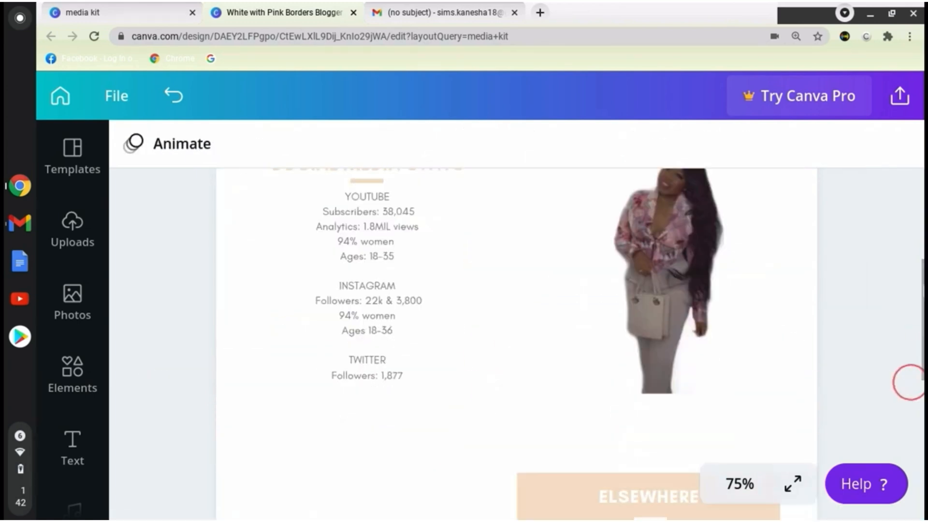
{"action": "scroll", "coordinate": [907, 379], "scroll_direction": "down", "scroll_amount": 8}
{"action": "left_click_drag", "start_coordinate": [365, 392], "coordinate": [657, 244]}
{"action": "left_click_drag", "start_coordinate": [921, 420], "coordinate": [922, 392]}
Adjust the spacing of the ELSEWHERE heading, white bar and contact lines inside the peach block.
{"action": "left_click_drag", "start_coordinate": [666, 332], "coordinate": [662, 350]}
{"action": "left_click", "coordinate": [647, 277]}
{"action": "left_click_drag", "start_coordinate": [646, 275], "coordinate": [643, 288]}
{"action": "mouse_move", "coordinate": [646, 235]}
{"action": "left_mouse_down"}
{"action": "mouse_move", "coordinate": [646, 244]}
{"action": "mouse_move", "coordinate": [658, 212]}
{"action": "mouse_move", "coordinate": [650, 222]}
{"action": "left_mouse_up"}
{"action": "left_click", "coordinate": [666, 224]}
{"action": "left_click", "coordinate": [665, 198]}
Select the peach block together with its heading, bar and contact texts and move the whole group up the page.
{"action": "left_click", "coordinate": [875, 228]}
{"action": "scroll", "coordinate": [874, 228], "scroll_direction": "down", "scroll_amount": 1}
{"action": "scroll", "coordinate": [875, 228], "scroll_direction": "up", "scroll_amount": 7}
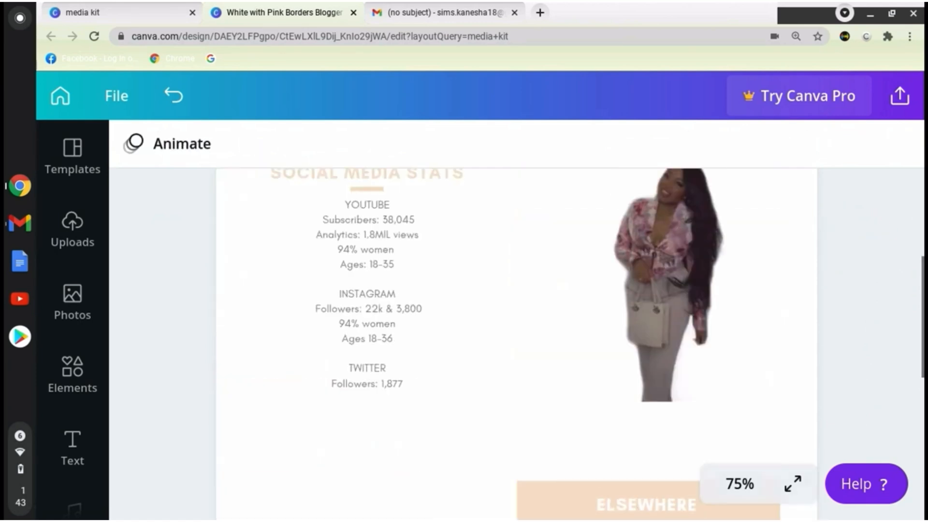
{"action": "scroll", "coordinate": [729, 418], "scroll_direction": "up", "scroll_amount": 2}
{"action": "scroll", "coordinate": [729, 417], "scroll_direction": "down", "scroll_amount": 5}
{"action": "left_click", "coordinate": [728, 387]}
{"action": "left_click", "coordinate": [732, 307]}
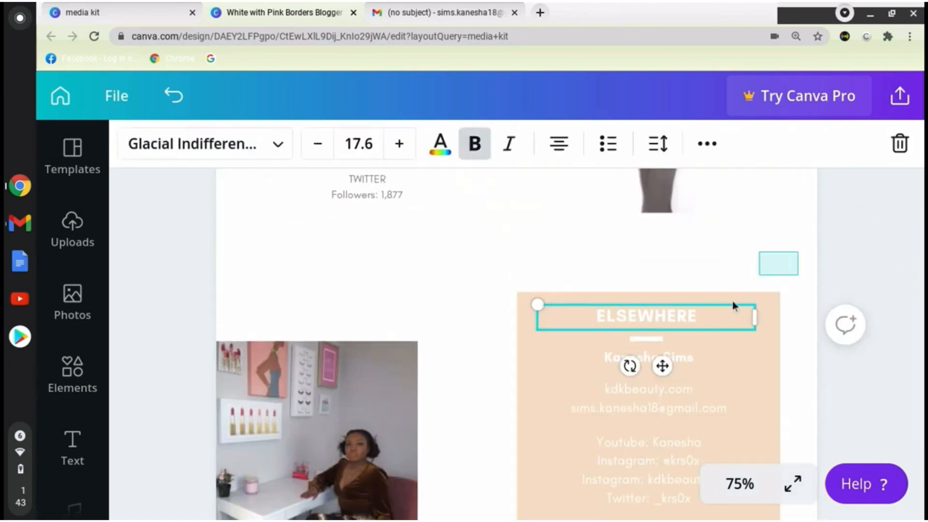
{"action": "left_click_drag", "start_coordinate": [732, 300], "coordinate": [486, 517]}
{"action": "left_click_drag", "start_coordinate": [770, 324], "coordinate": [769, 277]}
Shrink the desk photo and position it in the left column beside the peach block.
{"action": "left_click_drag", "start_coordinate": [319, 379], "coordinate": [379, 320]}
{"action": "left_click_drag", "start_coordinate": [489, 490], "coordinate": [405, 437]}
{"action": "left_click_drag", "start_coordinate": [338, 383], "coordinate": [386, 383]}
{"action": "mouse_move", "coordinate": [453, 438]}
{"action": "left_mouse_down"}
{"action": "mouse_move", "coordinate": [462, 455]}
{"action": "mouse_move", "coordinate": [458, 446]}
{"action": "left_mouse_up"}
{"action": "left_click_drag", "start_coordinate": [408, 405], "coordinate": [403, 418]}
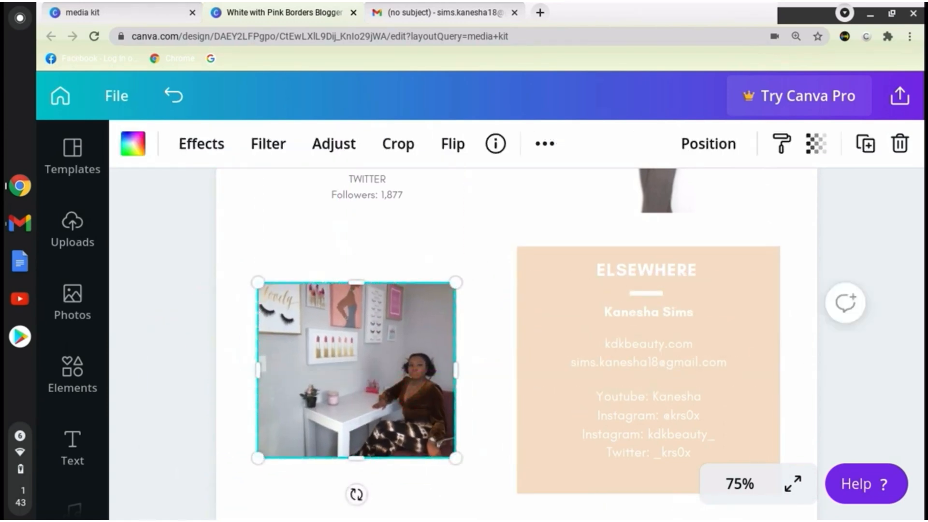
Add a subheading text box in the blank area below the desk photo and delete the extra heading.
{"action": "scroll", "coordinate": [916, 387], "scroll_direction": "up", "scroll_amount": 3}
{"action": "left_click", "coordinate": [883, 292]}
{"action": "scroll", "coordinate": [883, 292], "scroll_direction": "up", "scroll_amount": 5}
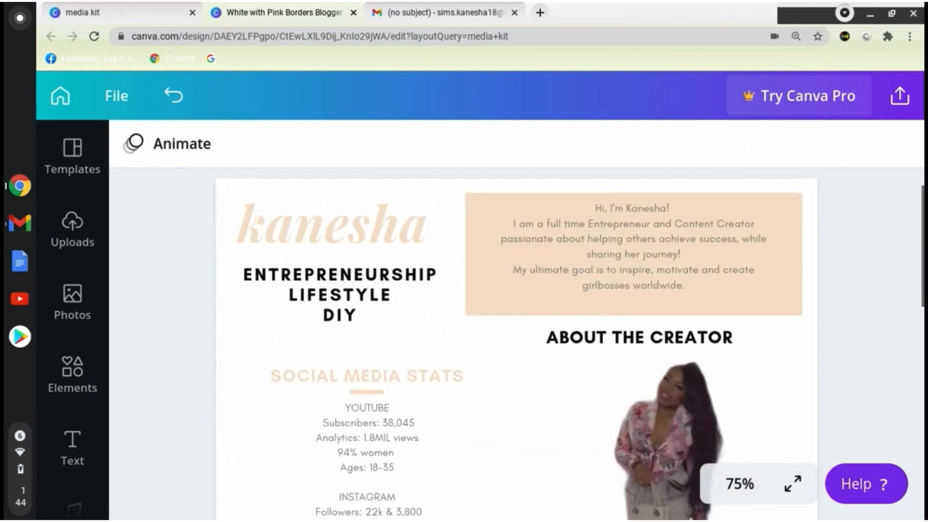
{"action": "scroll", "coordinate": [516, 344], "scroll_direction": "down", "scroll_amount": 10}
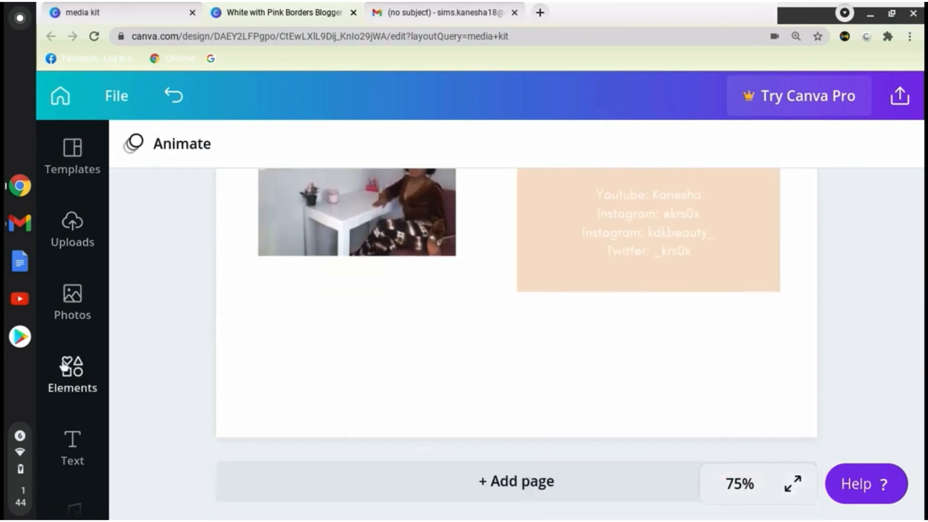
{"action": "left_click", "coordinate": [71, 461]}
{"action": "left_click", "coordinate": [227, 276]}
{"action": "left_click", "coordinate": [338, 313]}
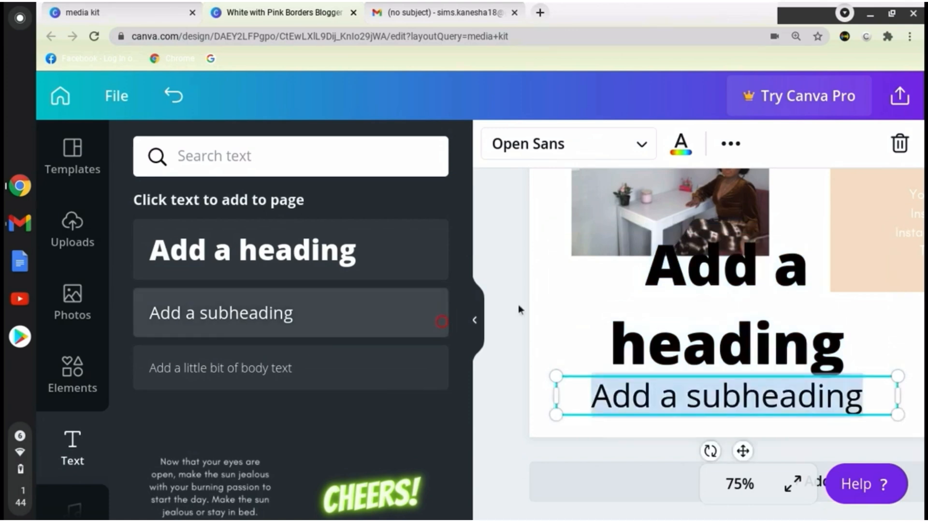
{"action": "left_click", "coordinate": [842, 288]}
{"action": "left_click", "coordinate": [900, 148]}
{"action": "left_click", "coordinate": [752, 392]}
Replace the placeholder subheading text with "Brands I've worked with".
{"action": "left_click", "coordinate": [476, 310]}
{"action": "double_click", "coordinate": [497, 397]}
{"action": "type", "text": "B"}
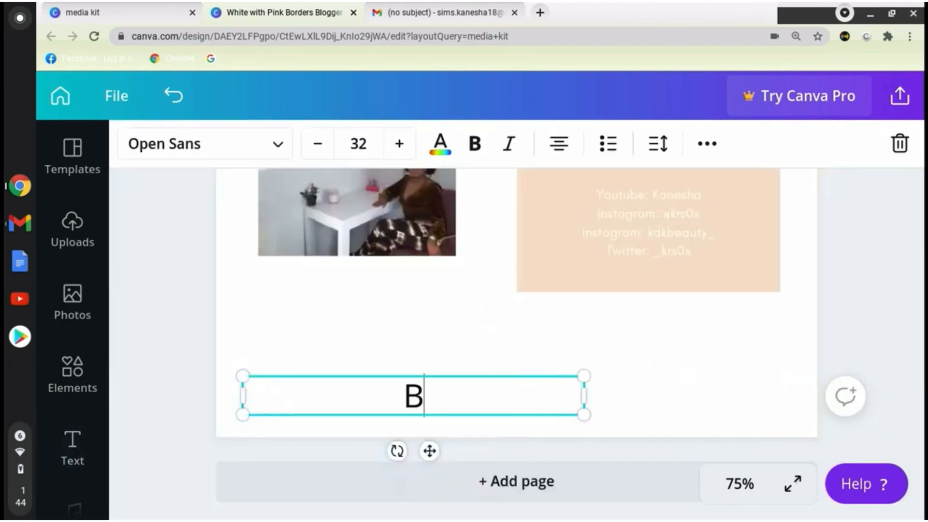
{"action": "type", "text": "rands I've worked"}
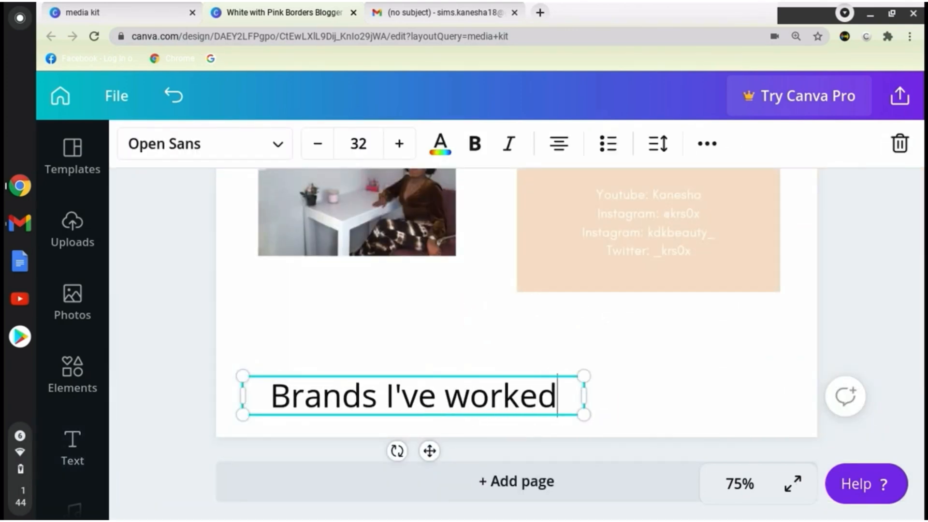
{"action": "type", "text": " with"}
{"action": "left_click_drag", "start_coordinate": [583, 416], "coordinate": [629, 408]}
{"action": "left_click", "coordinate": [553, 400]}
{"action": "key", "text": "Return"}
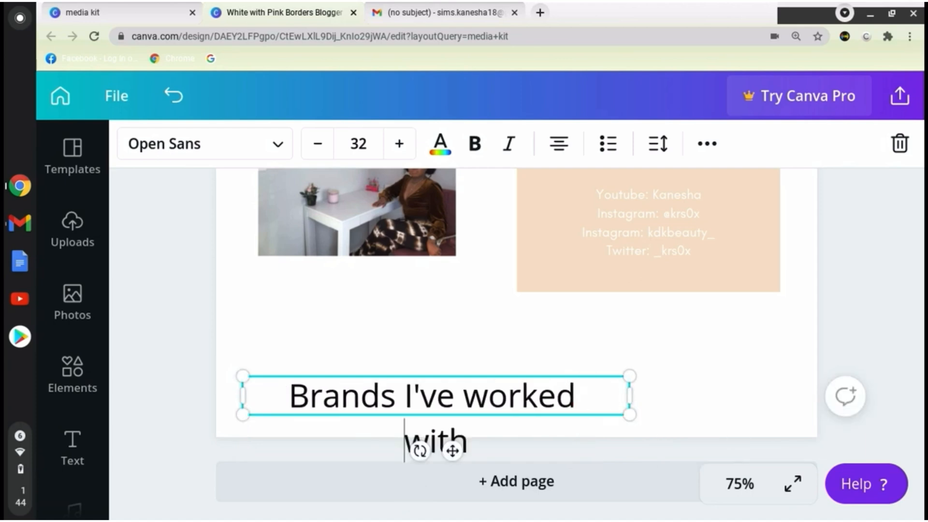
Shrink the "Brands I've worked with" text to size 19.1, fit it on one line and place it below the desk photo.
{"action": "left_click_drag", "start_coordinate": [518, 380], "coordinate": [491, 333]}
{"action": "left_click_drag", "start_coordinate": [603, 369], "coordinate": [652, 342]}
{"action": "left_click_drag", "start_coordinate": [647, 385], "coordinate": [449, 382]}
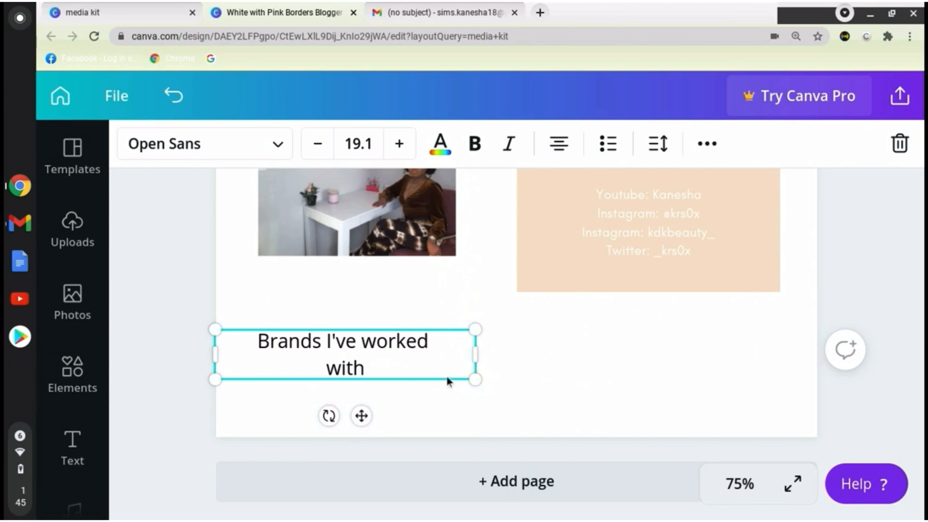
{"action": "left_click_drag", "start_coordinate": [475, 354], "coordinate": [530, 354]}
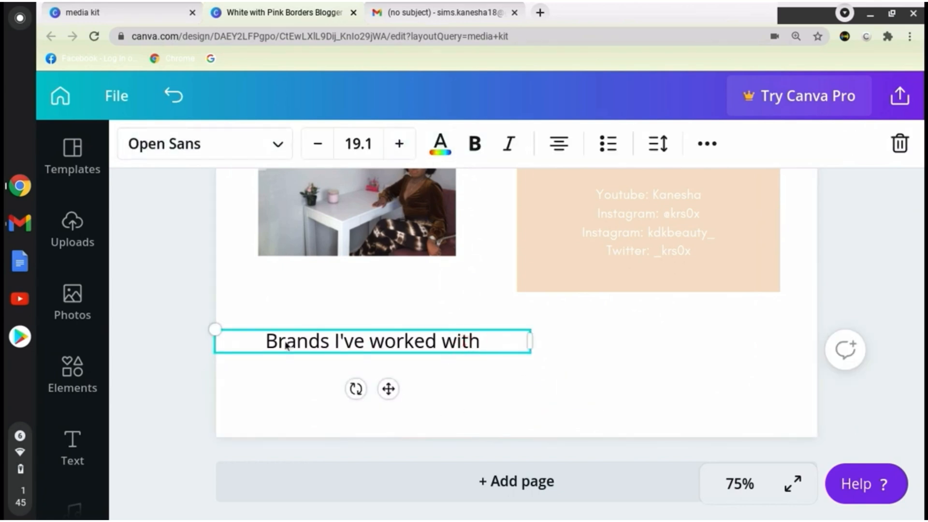
{"action": "left_click_drag", "start_coordinate": [283, 343], "coordinate": [491, 351]}
Restyle the "Brands I've worked with" heading as peach bold italic text.
{"action": "left_click", "coordinate": [264, 348]}
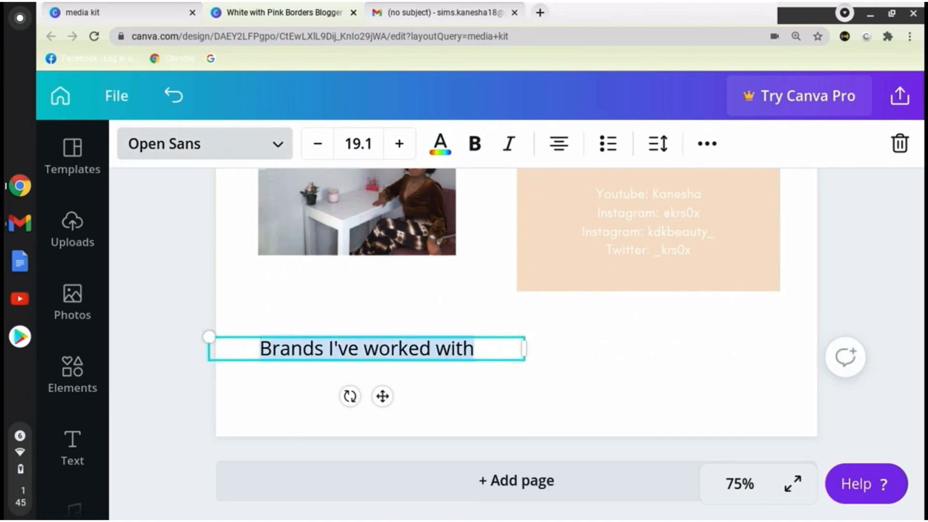
{"action": "left_click", "coordinate": [256, 146]}
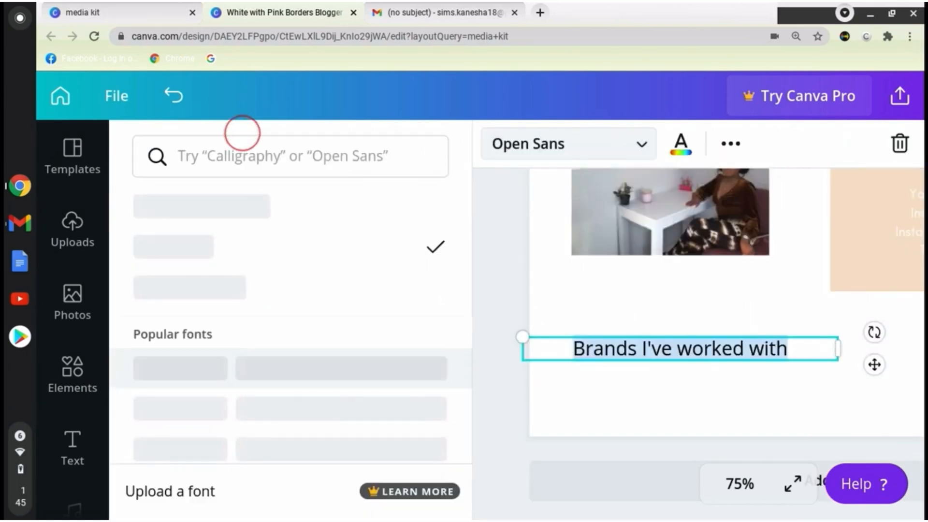
{"action": "left_click", "coordinate": [706, 393]}
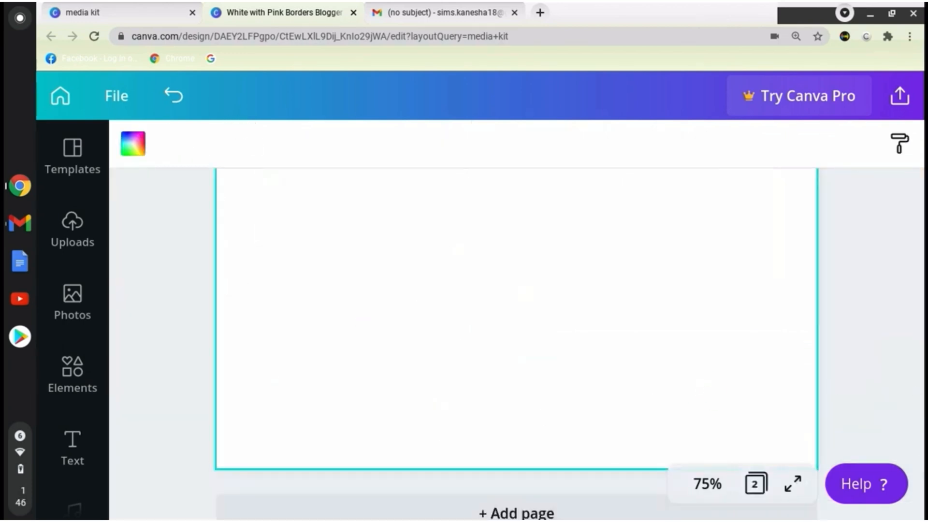
{"action": "scroll", "coordinate": [725, 386], "scroll_direction": "up", "scroll_amount": 5}
{"action": "left_click", "coordinate": [765, 382]}
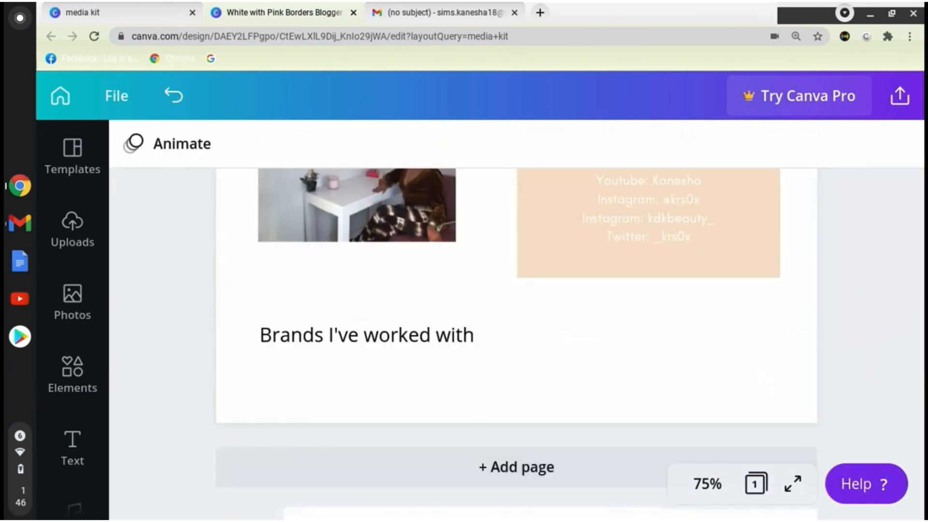
{"action": "left_click", "coordinate": [434, 380]}
{"action": "left_click", "coordinate": [480, 155]}
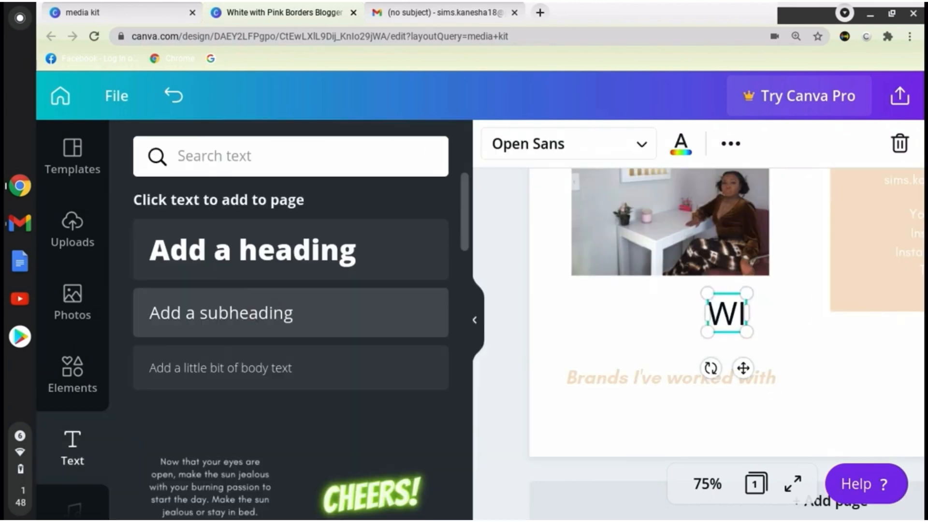
Enter the brands WIX, Skillshare and Dossier on separate lines in a new subheading text box.
{"action": "type", "text": "llshatr"}
{"action": "key", "text": "BackSpace"}
{"action": "key", "text": "BackSpace"}
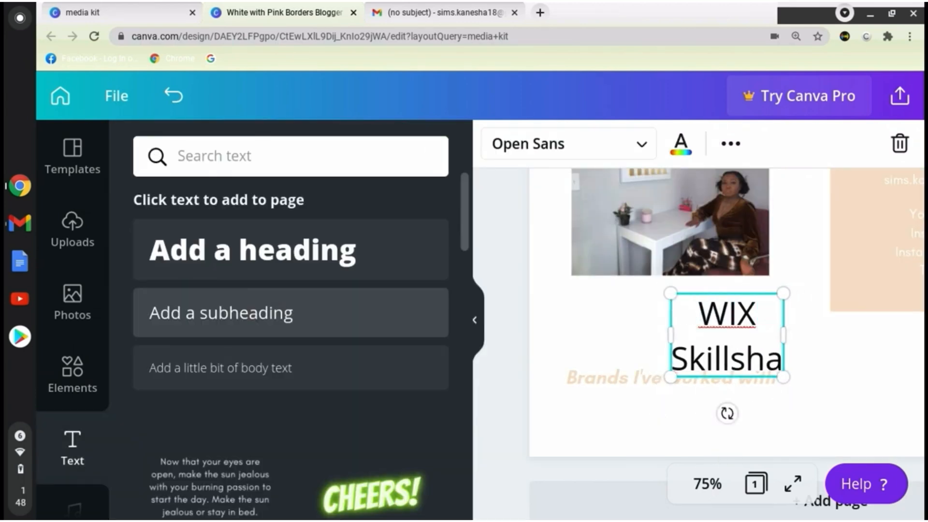
{"action": "type", "text": "re"}
{"action": "key", "text": "Return"}
{"action": "type", "text": "Dossier"}
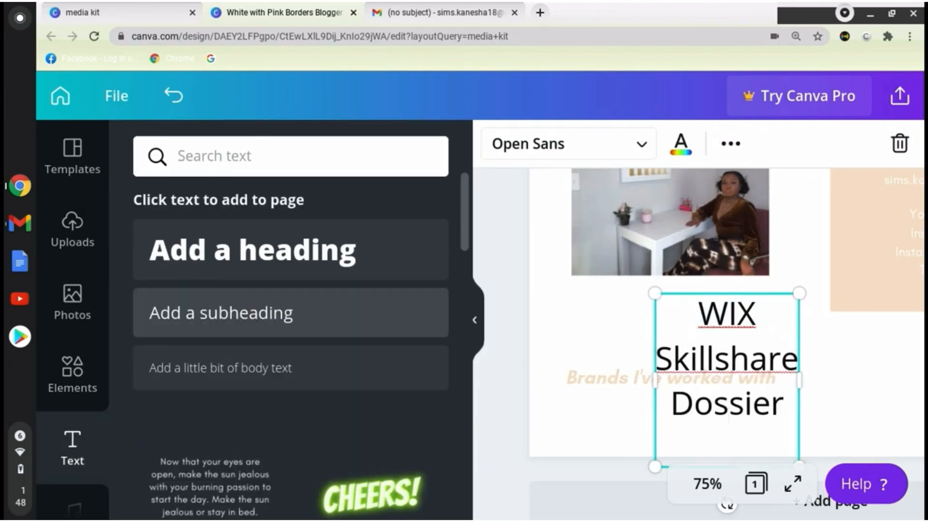
{"action": "key", "text": "Return"}
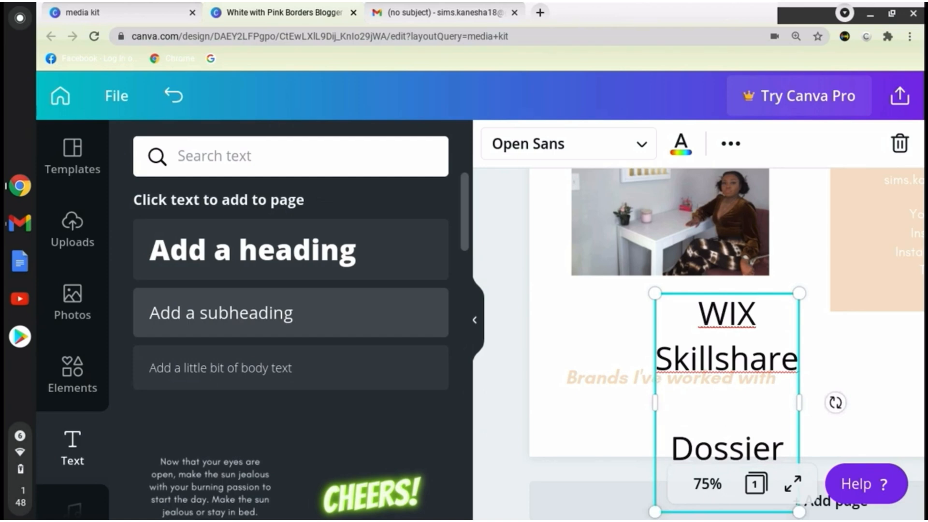
{"action": "key", "text": "BackSpace"}
{"action": "key", "text": "Down"}
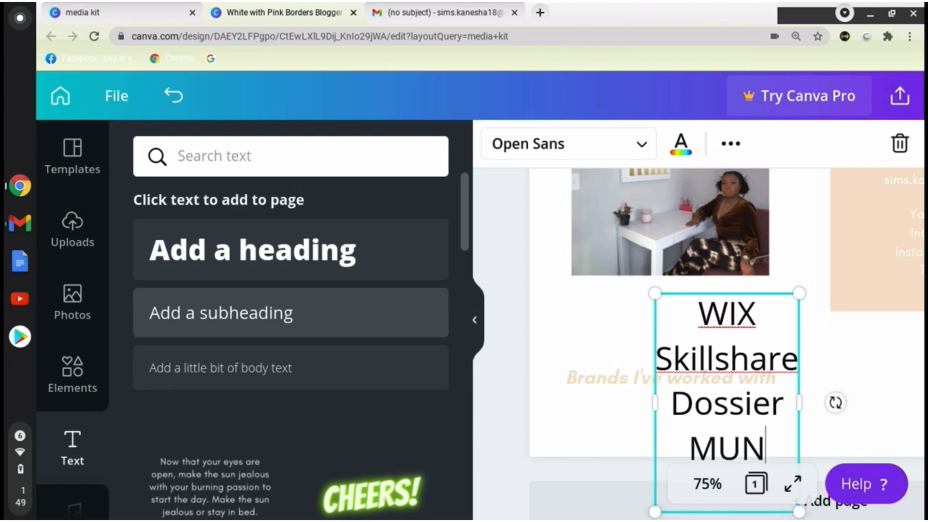
Add MUNBYN to the brand list and start another line with "Ni".
{"action": "type", "text": "MUNBYn"}
{"action": "key", "text": "BackSpace"}
{"action": "type", "text": "N"}
{"action": "key", "text": "Return"}
{"action": "type", "text": "NI"}
Shrink the brand list to size 14.8 and place it beside the "Brands I've worked with" heading.
{"action": "left_click_drag", "start_coordinate": [799, 294], "coordinate": [766, 352]}
{"action": "left_click", "coordinate": [850, 362]}
{"action": "left_click_drag", "start_coordinate": [737, 387], "coordinate": [813, 308]}
{"action": "left_click_drag", "start_coordinate": [844, 274], "coordinate": [799, 358]}
{"action": "left_click_drag", "start_coordinate": [781, 391], "coordinate": [846, 378]}
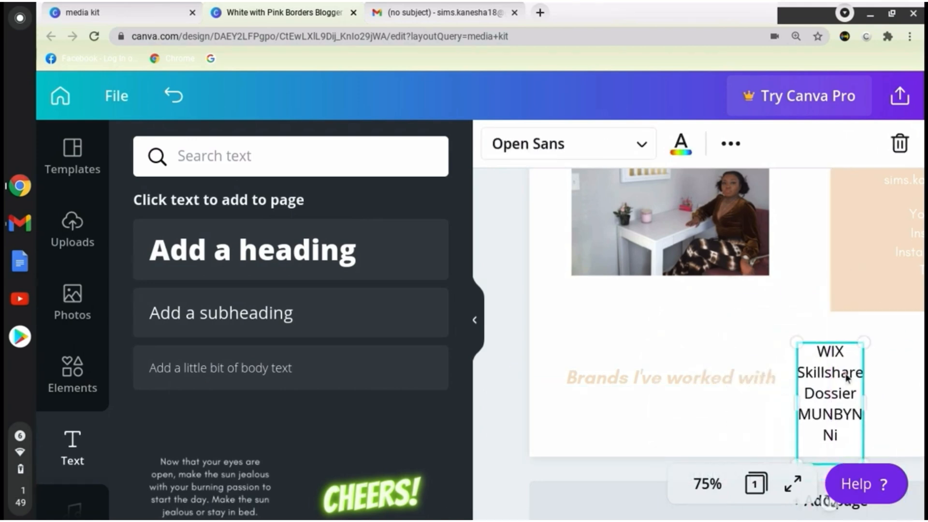
{"action": "left_click", "coordinate": [483, 333]}
{"action": "left_click", "coordinate": [529, 437]}
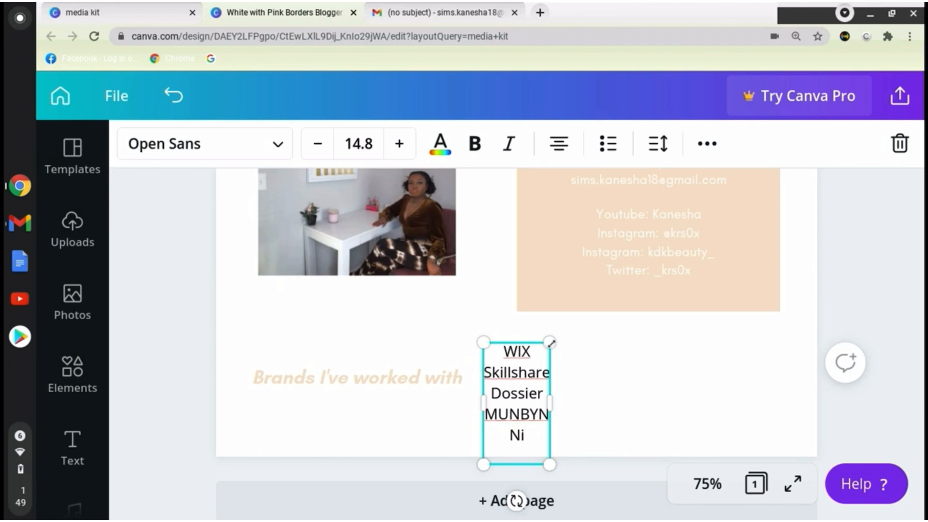
Remove the "Ni" line from the brand list, enlarge the text to size 19.9 and position it under the peach block.
{"action": "left_click_drag", "start_coordinate": [551, 343], "coordinate": [562, 320]}
{"action": "key", "text": "BackSpace"}
{"action": "left_click", "coordinate": [607, 430]}
{"action": "left_click_drag", "start_coordinate": [546, 402], "coordinate": [580, 412]}
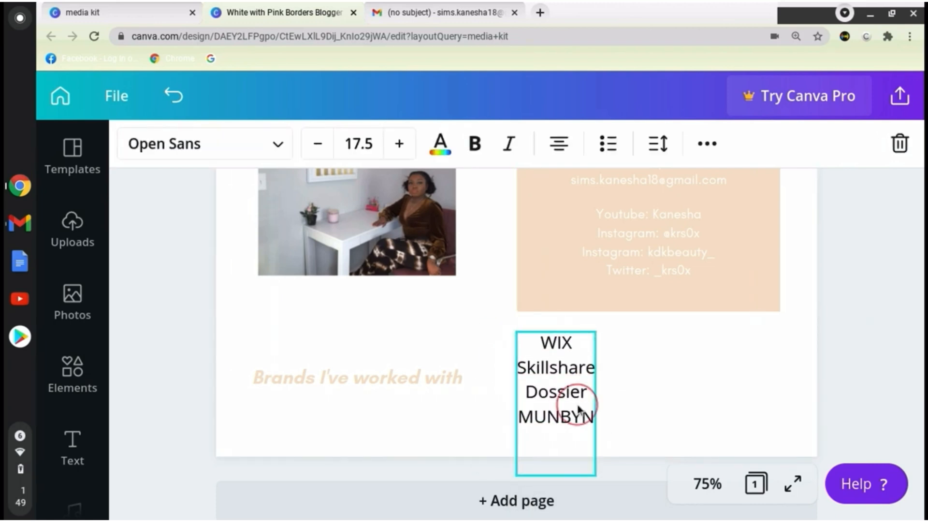
{"action": "left_click_drag", "start_coordinate": [595, 331], "coordinate": [606, 312]}
{"action": "left_click_drag", "start_coordinate": [580, 386], "coordinate": [577, 402]}
{"action": "left_click", "coordinate": [305, 279]}
{"action": "left_click", "coordinate": [588, 402]}
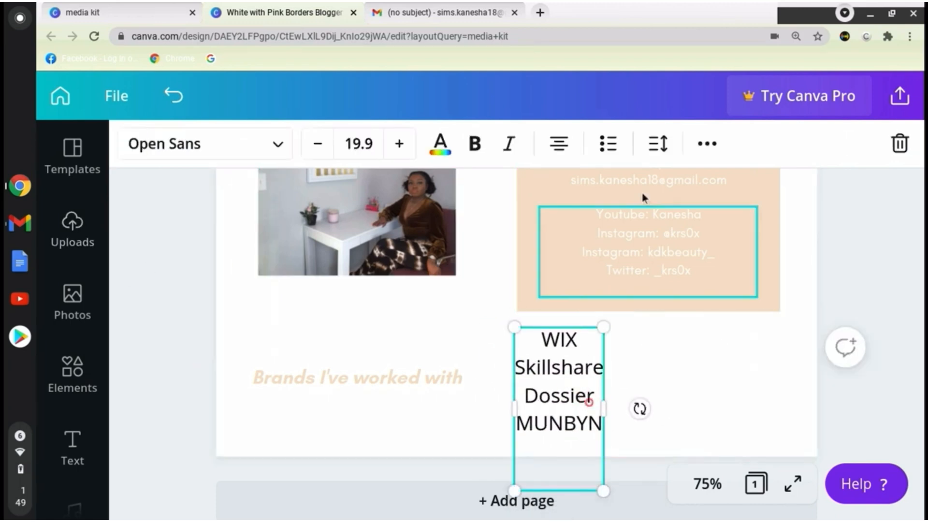
Add a new subheading text box above the "Brands I've worked with" heading reading "Nine University".
{"action": "left_click", "coordinate": [73, 447]}
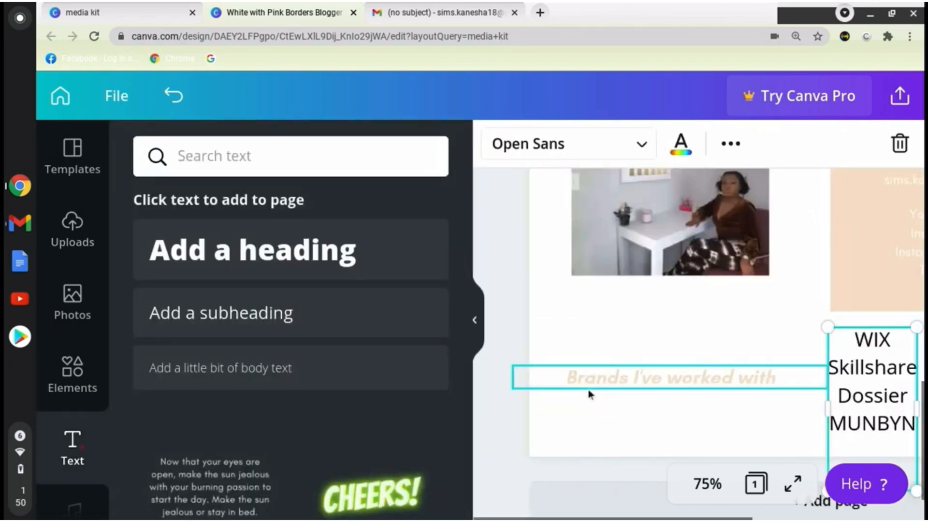
{"action": "left_click_drag", "start_coordinate": [362, 306], "coordinate": [479, 321]}
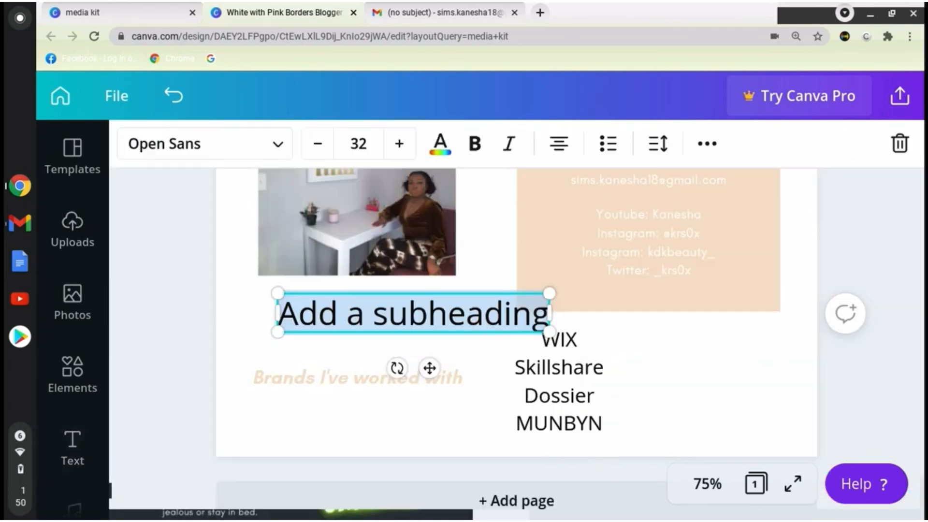
{"action": "scroll", "coordinate": [516, 304], "scroll_direction": "up", "scroll_amount": 2}
{"action": "key", "text": "BackSpace"}
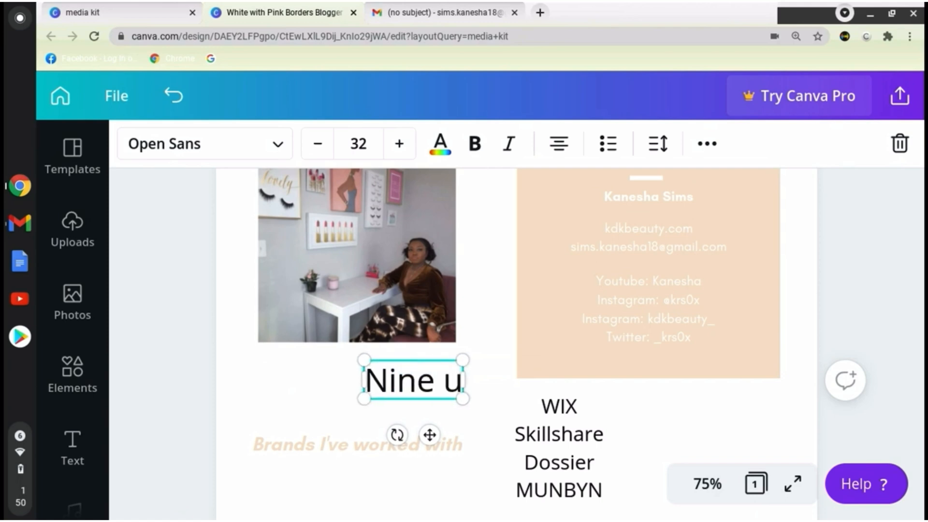
{"action": "type", "text": "Nine University"}
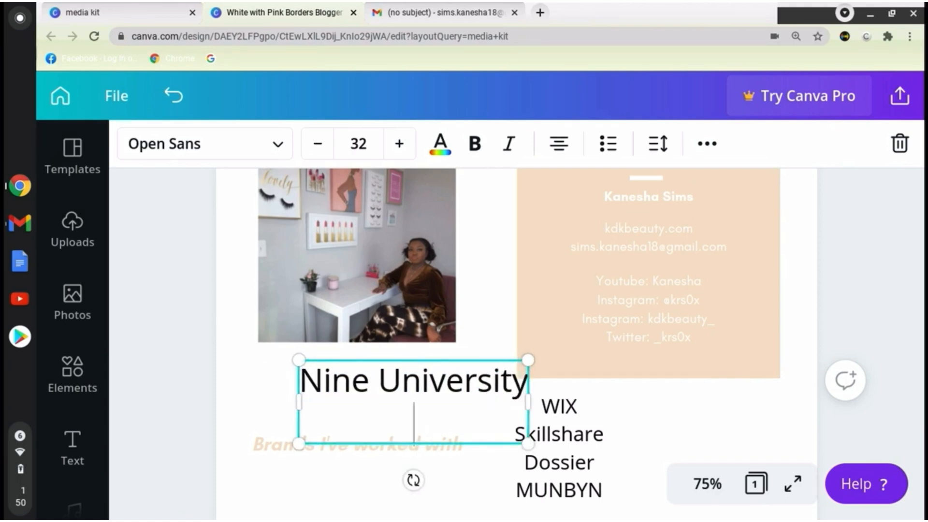
Delete the cut-out photo under "About the Creator" and move the desk photo into that column.
{"action": "scroll", "coordinate": [671, 467], "scroll_direction": "up", "scroll_amount": 10}
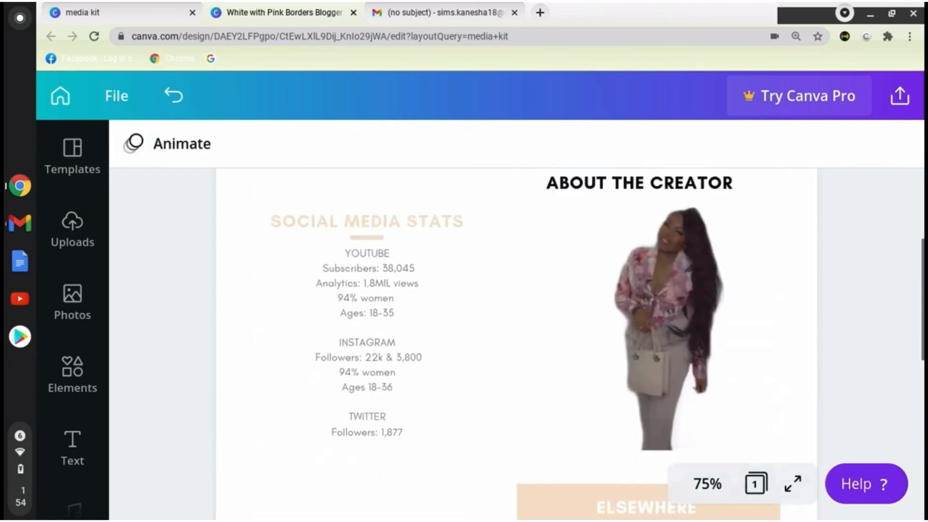
{"action": "left_click", "coordinate": [651, 425]}
{"action": "key", "text": "Delete"}
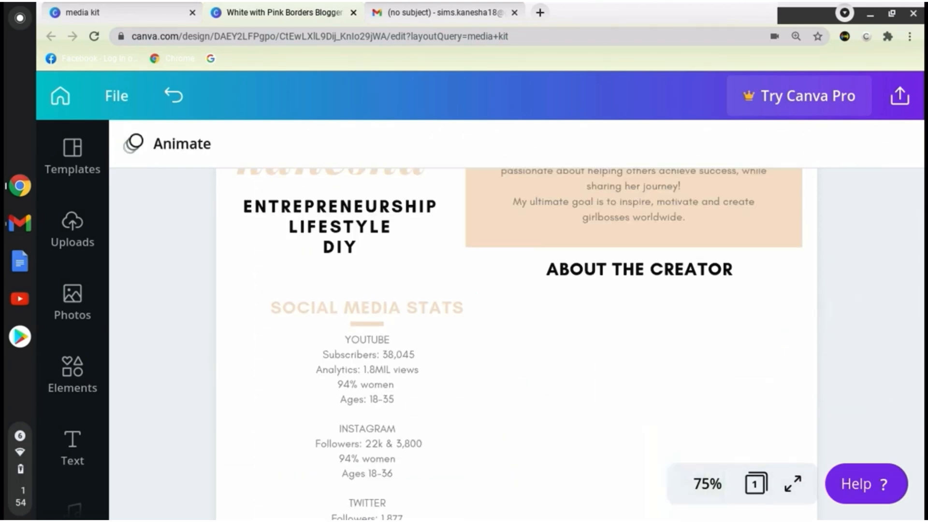
{"action": "scroll", "coordinate": [628, 415], "scroll_direction": "down", "scroll_amount": 4}
{"action": "left_click_drag", "start_coordinate": [358, 457], "coordinate": [629, 233]}
{"action": "left_click", "coordinate": [864, 309]}
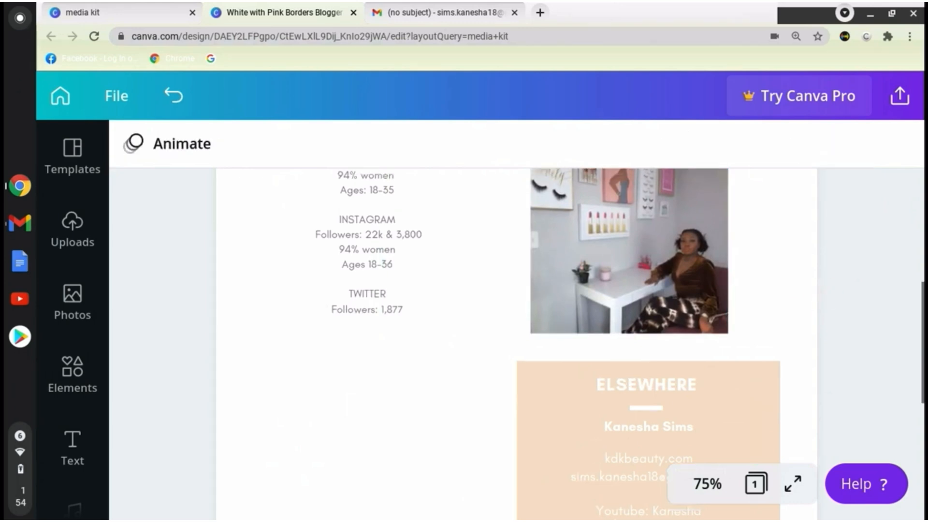
Enlarge the desk photo to about 8 by 6.1 and position it beneath the "About the Creator" heading.
{"action": "scroll", "coordinate": [620, 406], "scroll_direction": "up", "scroll_amount": 3}
{"action": "left_click", "coordinate": [620, 406]}
{"action": "left_click_drag", "start_coordinate": [620, 406], "coordinate": [632, 362]}
{"action": "left_click_drag", "start_coordinate": [737, 356], "coordinate": [771, 365]}
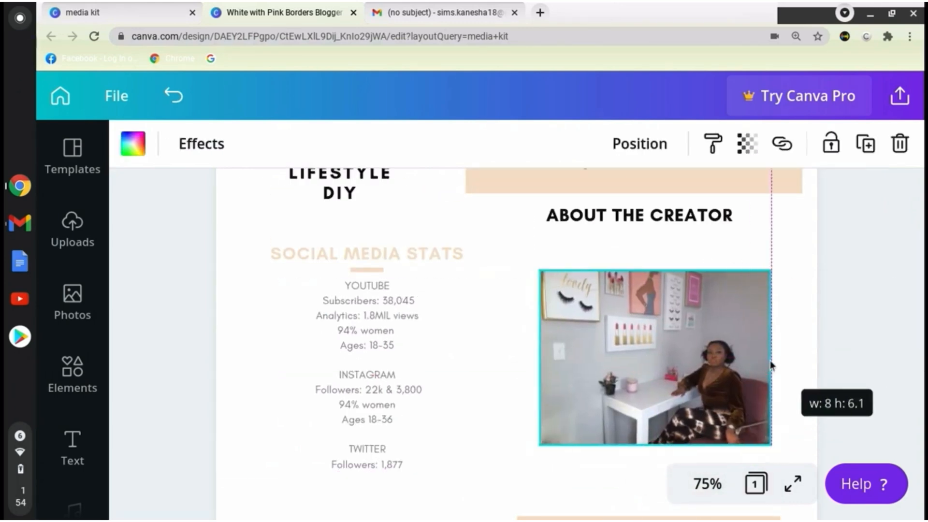
{"action": "left_click_drag", "start_coordinate": [685, 337], "coordinate": [701, 362]}
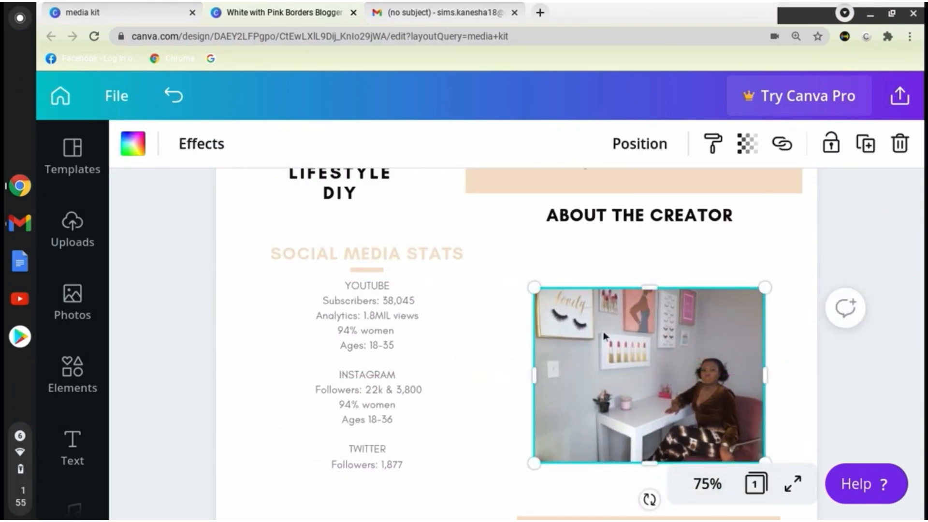
{"action": "left_click", "coordinate": [202, 145]}
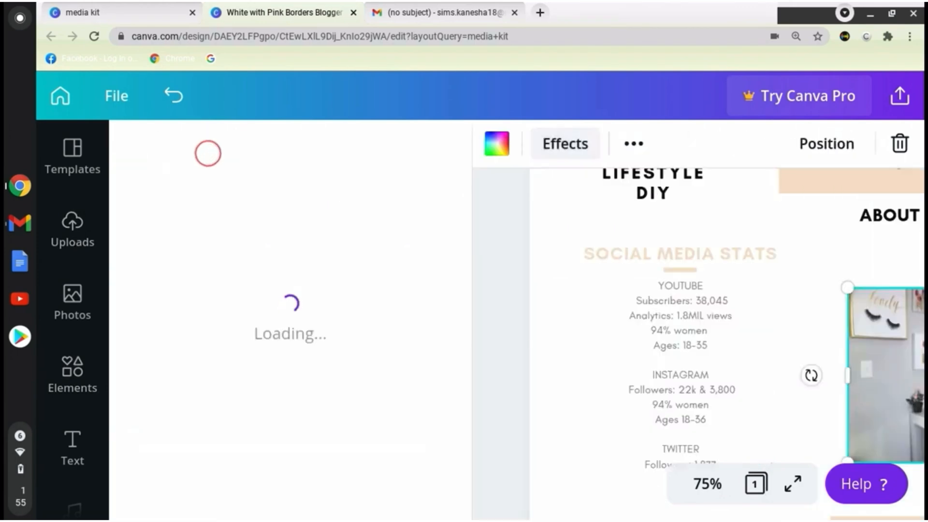
{"action": "left_click_drag", "start_coordinate": [889, 367], "coordinate": [882, 370]}
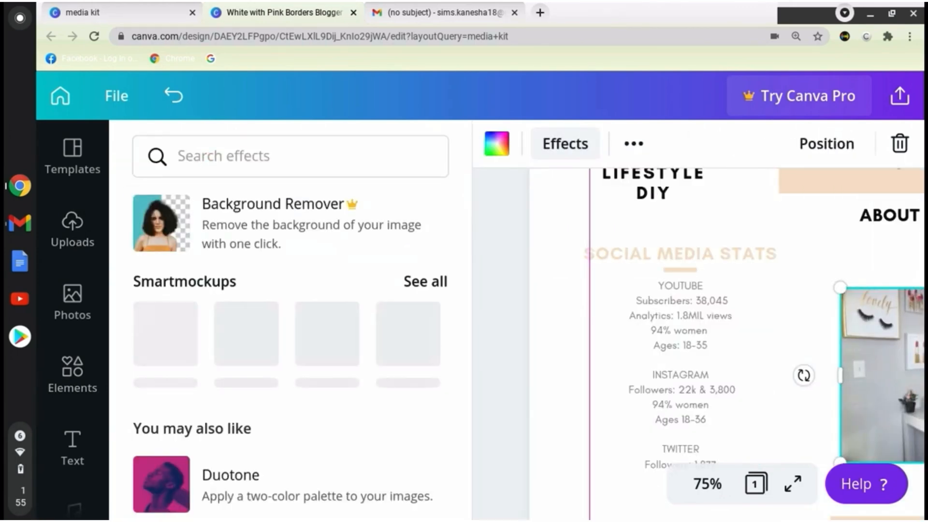
{"action": "left_click", "coordinate": [565, 144]}
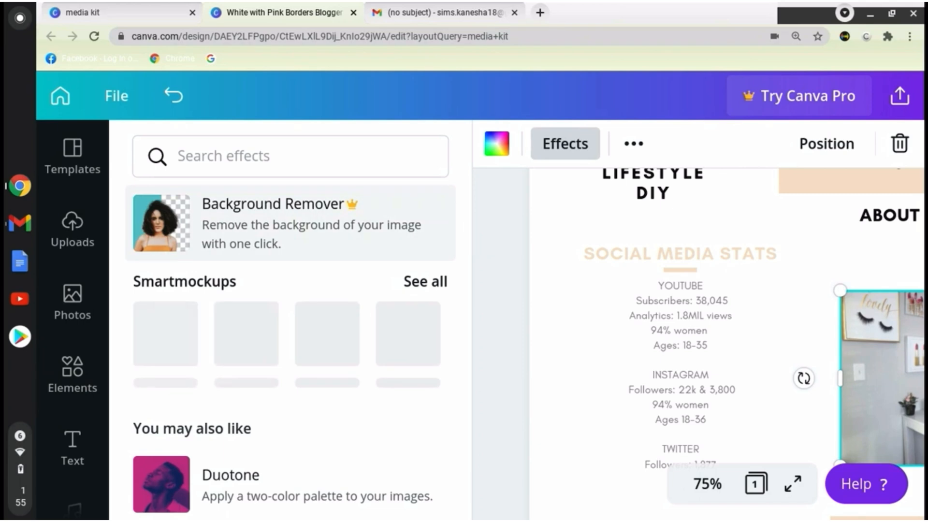
Place a peach rectangle over the desk photo and stretch it slightly beyond the photo's edges.
{"action": "left_click", "coordinate": [73, 372]}
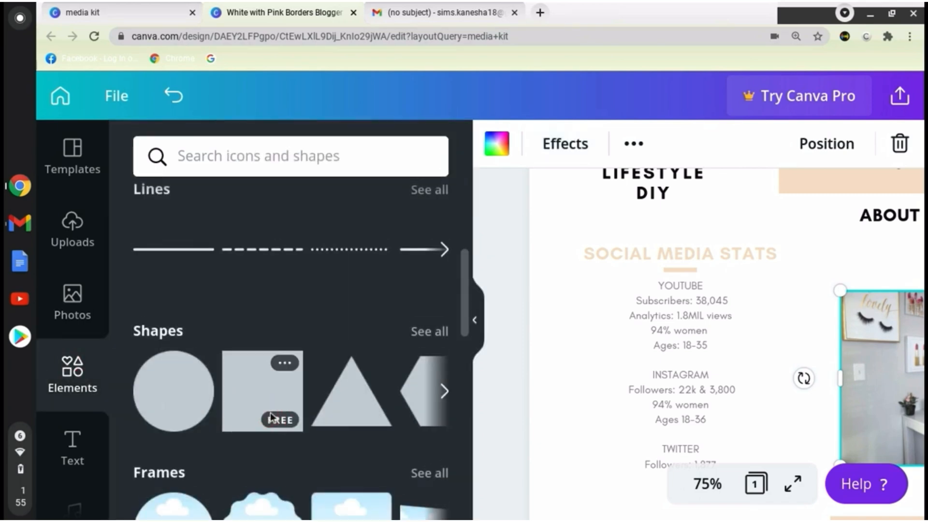
{"action": "left_click", "coordinate": [475, 319]}
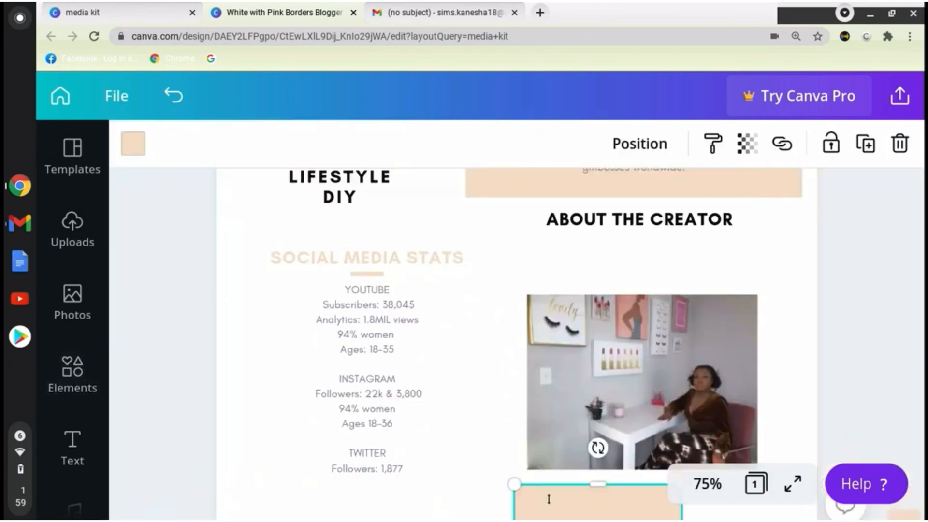
{"action": "left_click_drag", "start_coordinate": [598, 484], "coordinate": [527, 320]}
{"action": "left_click_drag", "start_coordinate": [681, 332], "coordinate": [611, 430]}
{"action": "left_click_drag", "start_coordinate": [540, 476], "coordinate": [514, 340]}
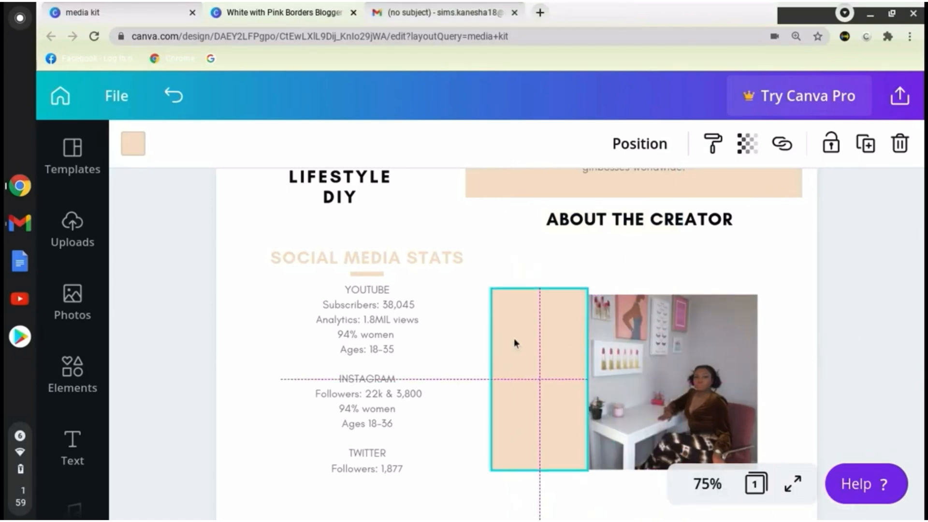
{"action": "left_click_drag", "start_coordinate": [588, 379], "coordinate": [779, 382]}
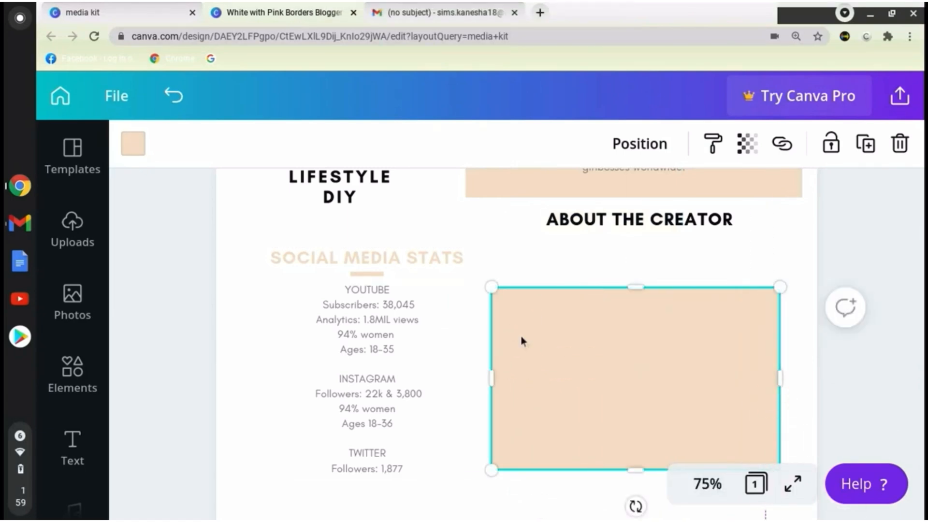
Duplicate the peach rectangle and change its layer order so the desk photo can sit in front.
{"action": "left_click", "coordinate": [865, 145]}
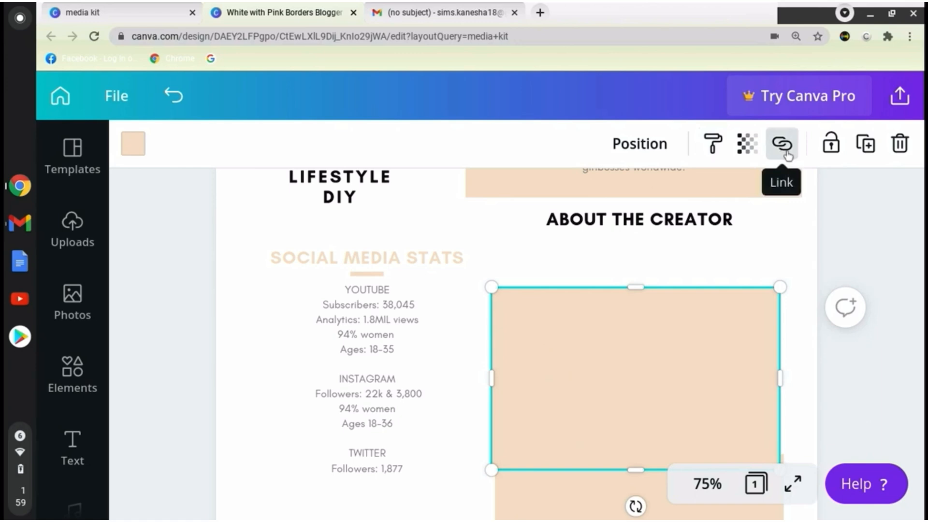
{"action": "left_click", "coordinate": [639, 144]}
{"action": "left_click", "coordinate": [545, 212]}
{"action": "left_click", "coordinate": [893, 275]}
Enlarge the desk photo, offset it over its peach backing rectangle, and move the spare rectangle below it.
{"action": "left_click_drag", "start_coordinate": [777, 314], "coordinate": [817, 275]}
{"action": "left_click", "coordinate": [743, 319]}
{"action": "left_click_drag", "start_coordinate": [741, 319], "coordinate": [715, 329]}
{"action": "left_click_drag", "start_coordinate": [590, 478], "coordinate": [577, 519]}
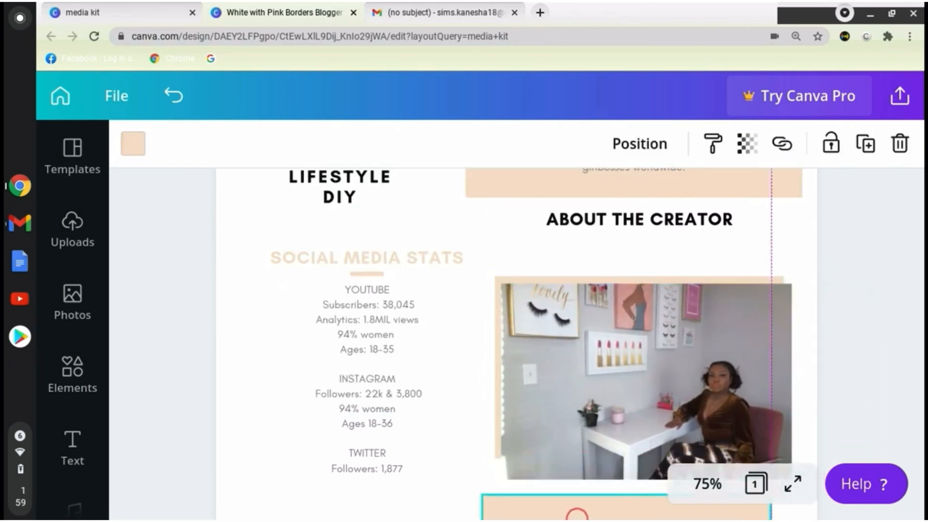
Crop the desk photo's height slightly from its lower edge.
{"action": "left_click", "coordinate": [725, 334]}
{"action": "left_click_drag", "start_coordinate": [792, 284], "coordinate": [792, 285]}
{"action": "left_click", "coordinate": [877, 263]}
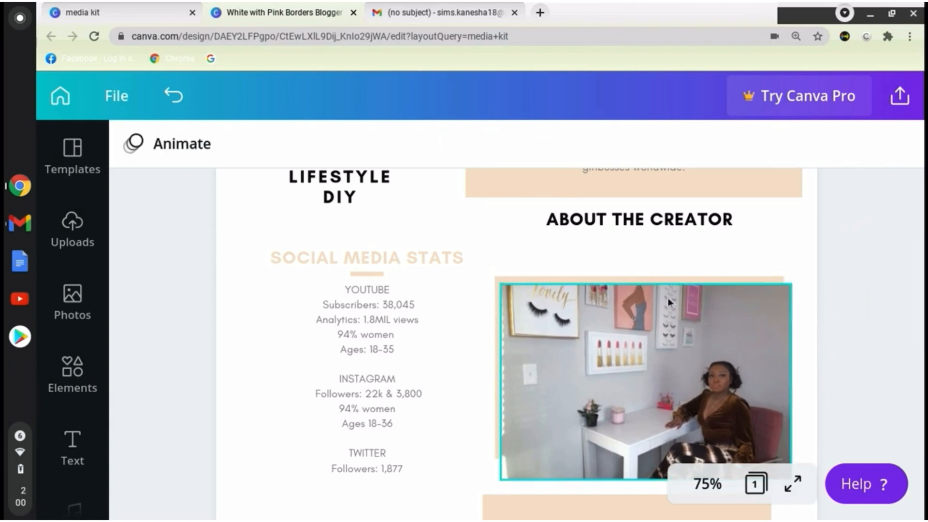
{"action": "left_click", "coordinate": [668, 301]}
{"action": "left_click_drag", "start_coordinate": [645, 479], "coordinate": [644, 467]}
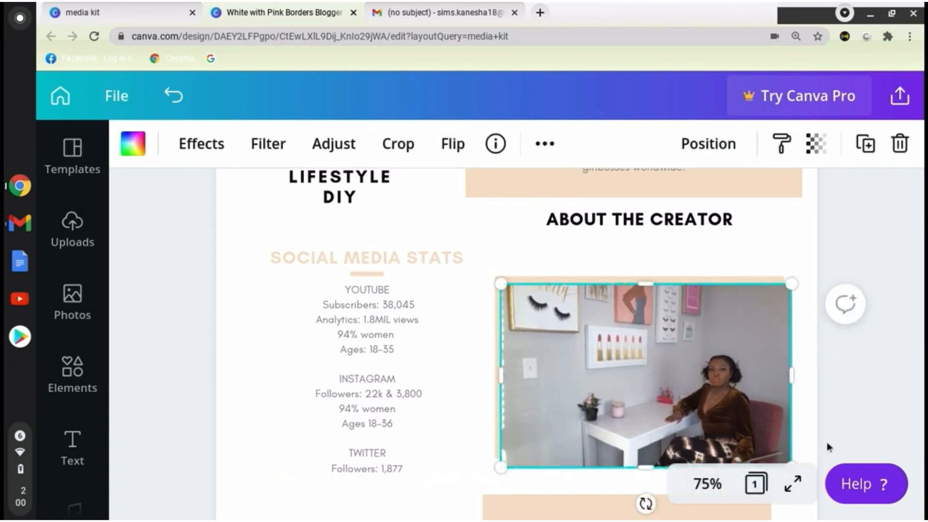
Move the spare peach rectangle beside the "Elsewhere" block, beneath the social media stats.
{"action": "left_click", "coordinate": [829, 446]}
{"action": "scroll", "coordinate": [831, 442], "scroll_direction": "down", "scroll_amount": 6}
{"action": "left_click", "coordinate": [674, 257]}
{"action": "left_click_drag", "start_coordinate": [675, 256], "coordinate": [444, 366]}
{"action": "left_click", "coordinate": [618, 426]}
{"action": "scroll", "coordinate": [823, 380], "scroll_direction": "up", "scroll_amount": 7}
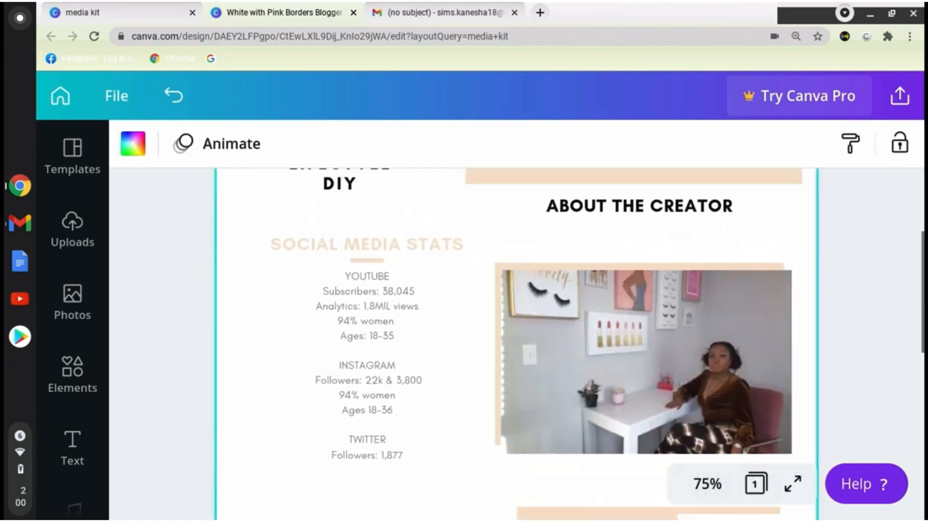
Enlarge the "Brands I've worked with" heading to size 23.1 and add a colon at its end.
{"action": "scroll", "coordinate": [367, 372], "scroll_direction": "down", "scroll_amount": 7}
{"action": "left_click", "coordinate": [357, 370]}
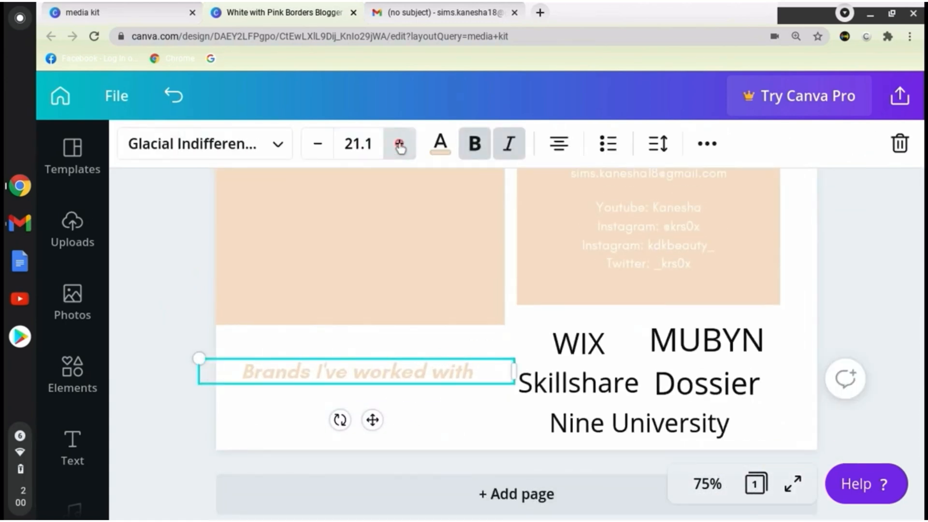
{"action": "left_click", "coordinate": [399, 144]}
{"action": "left_click", "coordinate": [399, 144]}
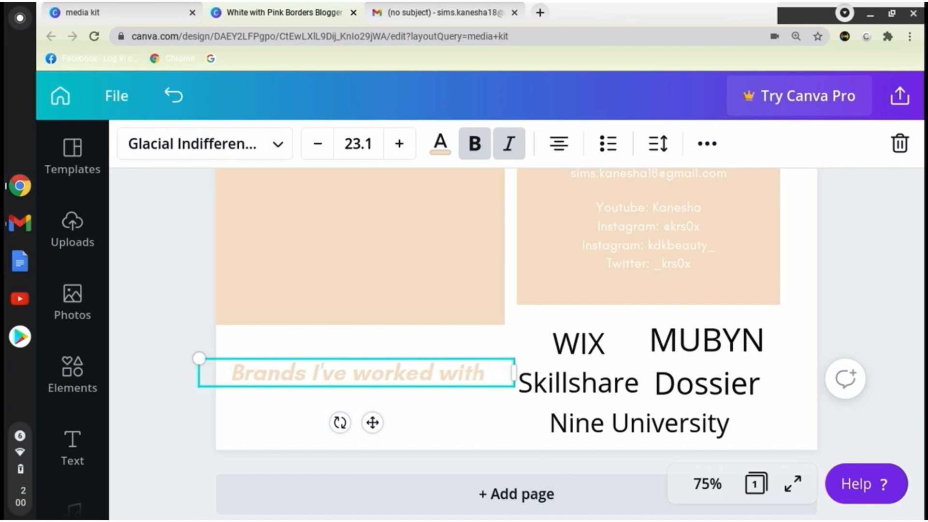
{"action": "type", "text": ":"}
{"action": "left_click", "coordinate": [543, 314]}
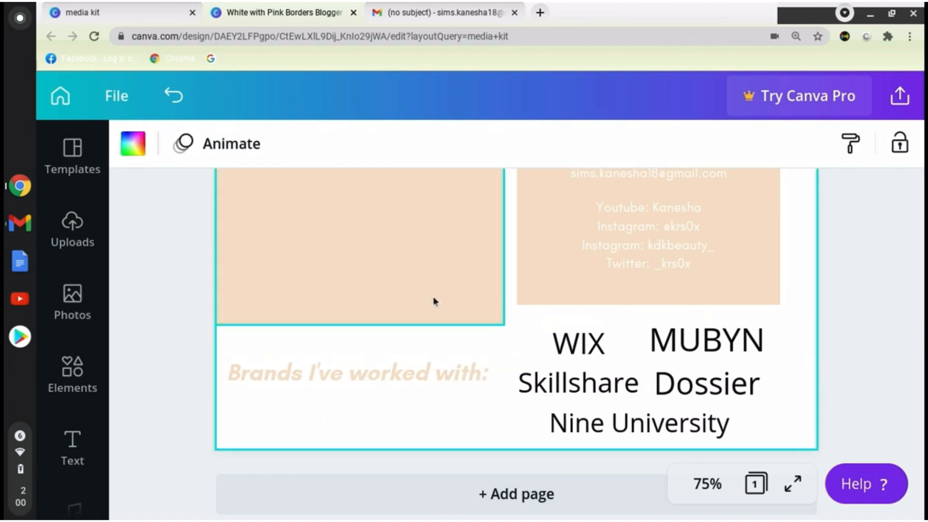
Review the page layout from the brand names up to the title and back to the contact block.
{"action": "scroll", "coordinate": [896, 420], "scroll_direction": "up", "scroll_amount": 10}
{"action": "scroll", "coordinate": [896, 419], "scroll_direction": "down", "scroll_amount": 8}
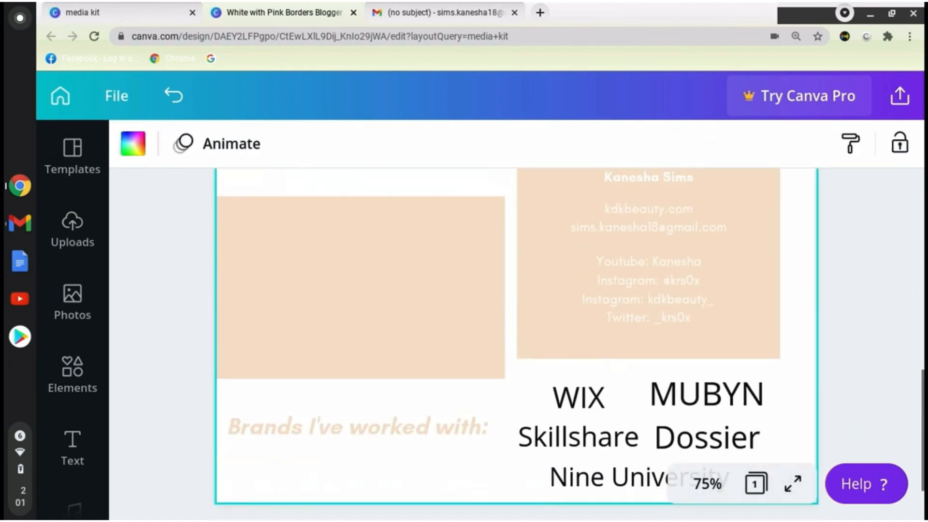
{"action": "scroll", "coordinate": [896, 419], "scroll_direction": "up", "scroll_amount": 8}
{"action": "scroll", "coordinate": [367, 314], "scroll_direction": "up", "scroll_amount": 3}
{"action": "left_click", "coordinate": [343, 271]}
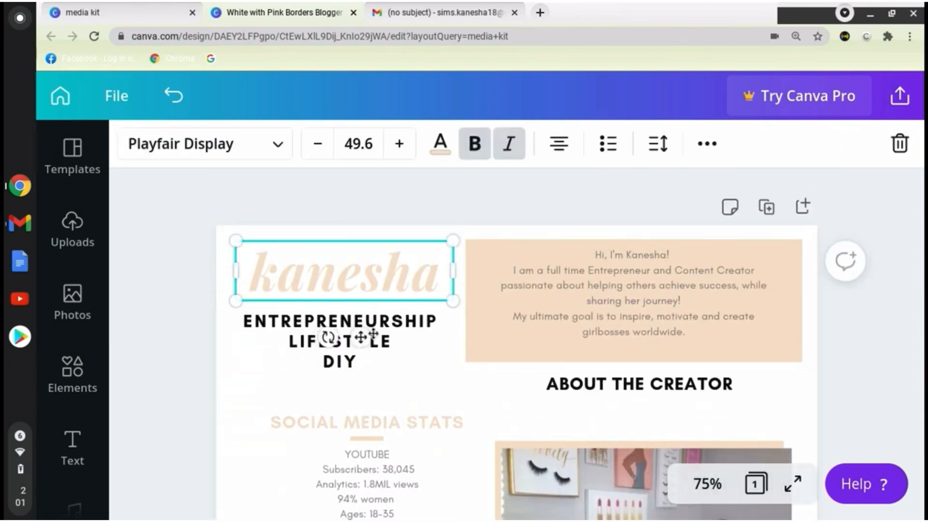
{"action": "left_click", "coordinate": [907, 327]}
{"action": "scroll", "coordinate": [907, 327], "scroll_direction": "down", "scroll_amount": 10}
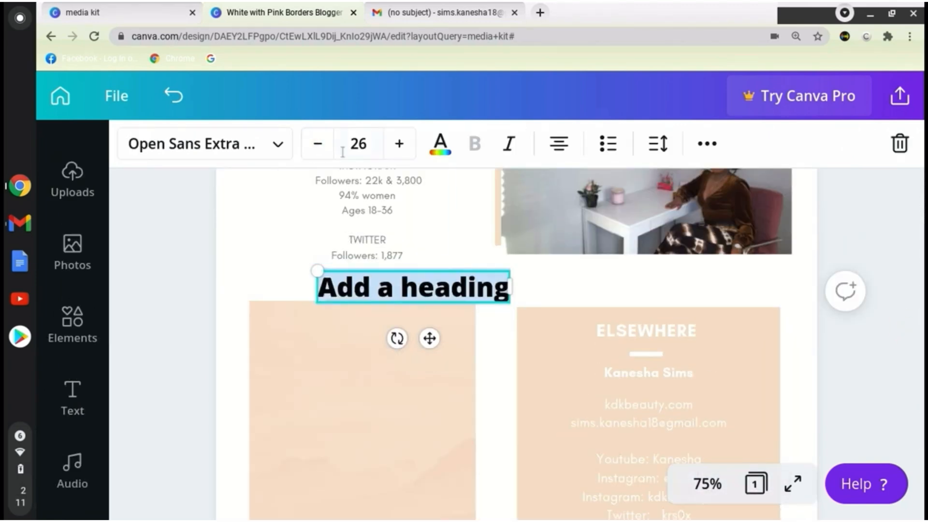
Reduce the new heading to size 21 and replace its placeholder with "Partnership Opportunities".
{"action": "left_click", "coordinate": [317, 144]}
{"action": "left_click", "coordinate": [317, 143]}
{"action": "left_click", "coordinate": [317, 143]}
{"action": "left_click", "coordinate": [317, 143]}
{"action": "left_click", "coordinate": [317, 144]}
{"action": "key", "text": "BackSpace"}
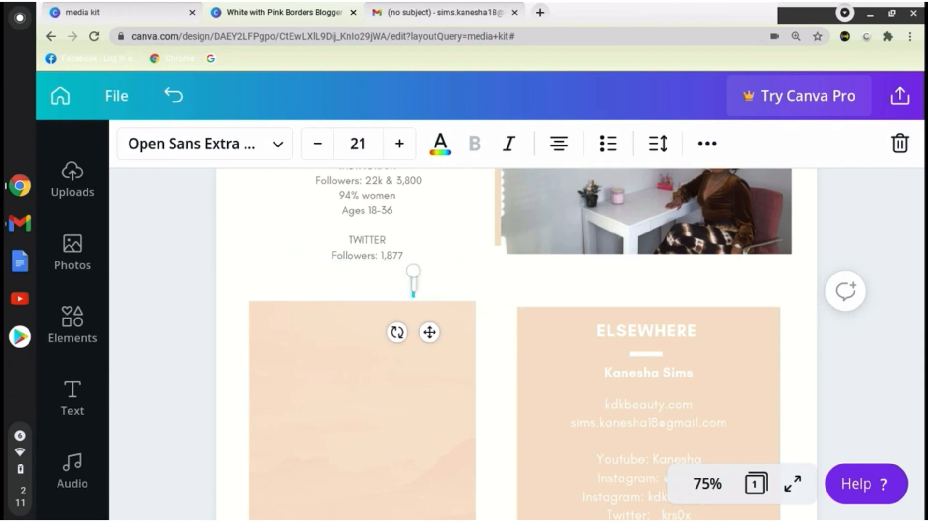
{"action": "type", "text": "Partnership Opp"}
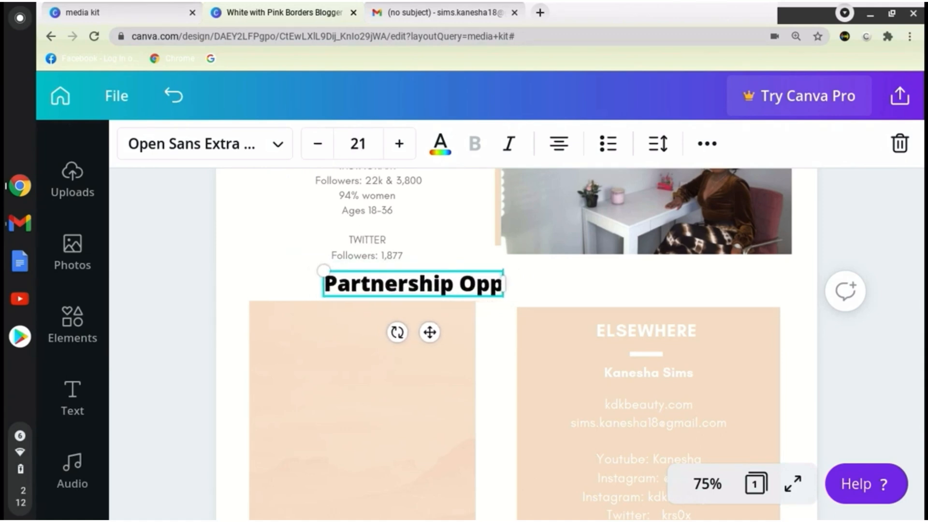
{"action": "type", "text": "ortunities"}
Shrink the "Partnership Opportunities" heading to size 15 and place it near the top of the empty peach block.
{"action": "left_click", "coordinate": [534, 301]}
{"action": "left_click", "coordinate": [529, 293]}
{"action": "scroll", "coordinate": [435, 241], "scroll_direction": "up", "scroll_amount": 1}
{"action": "left_click", "coordinate": [324, 151]}
{"action": "left_click", "coordinate": [324, 151]}
{"action": "left_click", "coordinate": [324, 151]}
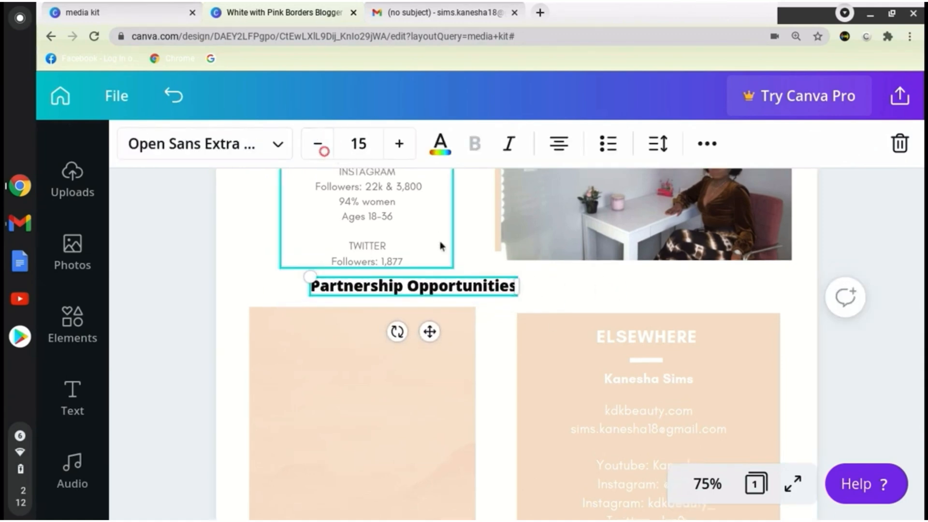
{"action": "left_click", "coordinate": [567, 288]}
{"action": "left_click_drag", "start_coordinate": [435, 286], "coordinate": [383, 347]}
{"action": "left_click", "coordinate": [167, 249]}
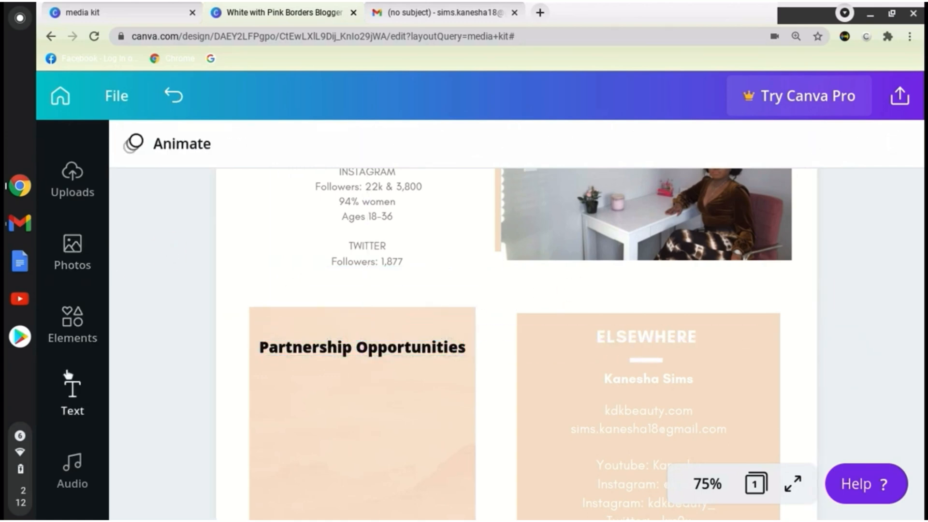
Add a subheading text box over the peach block listing "video feature" and "dedicated video" on separate lines.
{"action": "left_click", "coordinate": [68, 374]}
{"action": "left_click", "coordinate": [221, 315]}
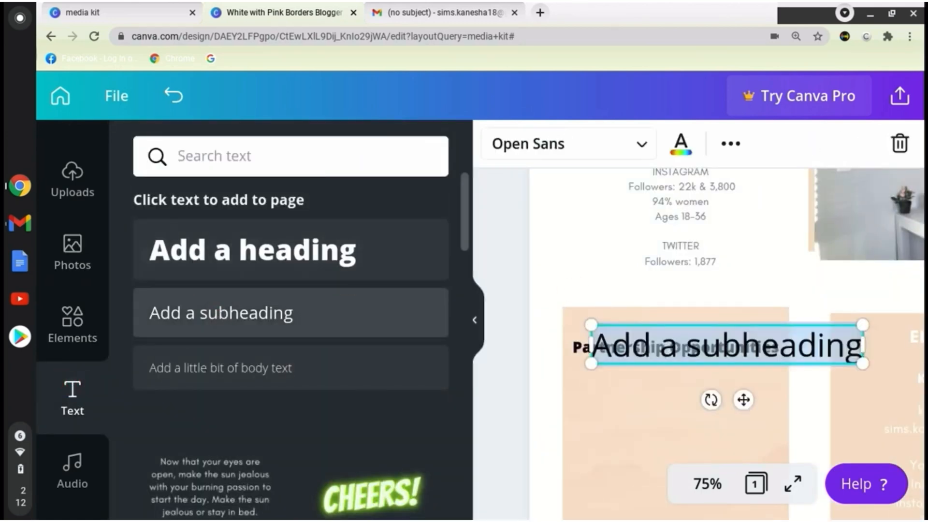
{"action": "left_click", "coordinate": [471, 314]}
{"action": "left_click", "coordinate": [318, 143]}
{"action": "left_click", "coordinate": [318, 144]}
{"action": "left_click", "coordinate": [317, 143]}
{"action": "left_click", "coordinate": [317, 143]}
{"action": "left_click", "coordinate": [318, 143]}
{"action": "left_click", "coordinate": [317, 143]}
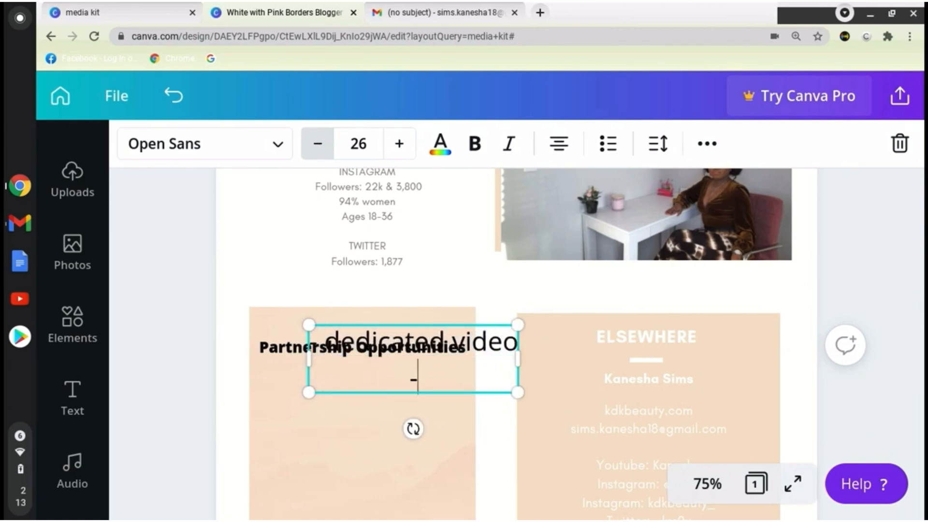
{"action": "type", "text": "video feature"}
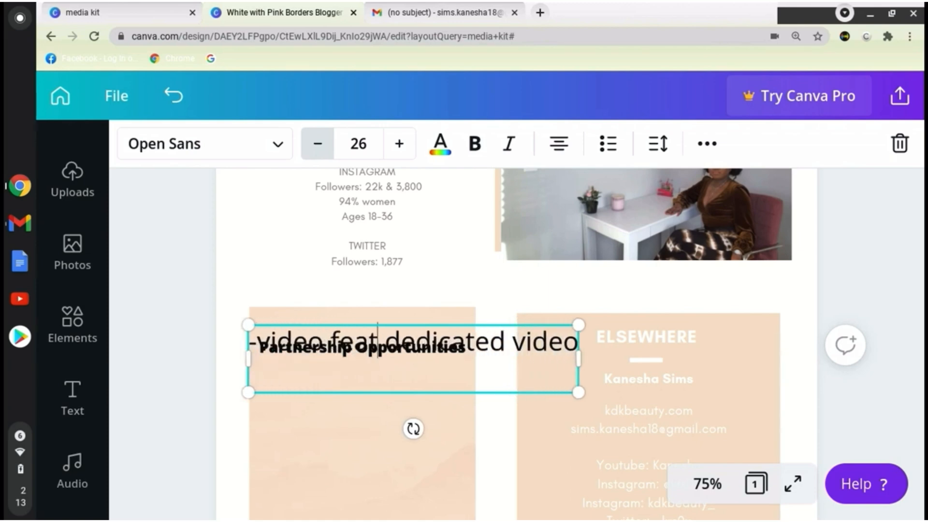
{"action": "key", "text": "Return"}
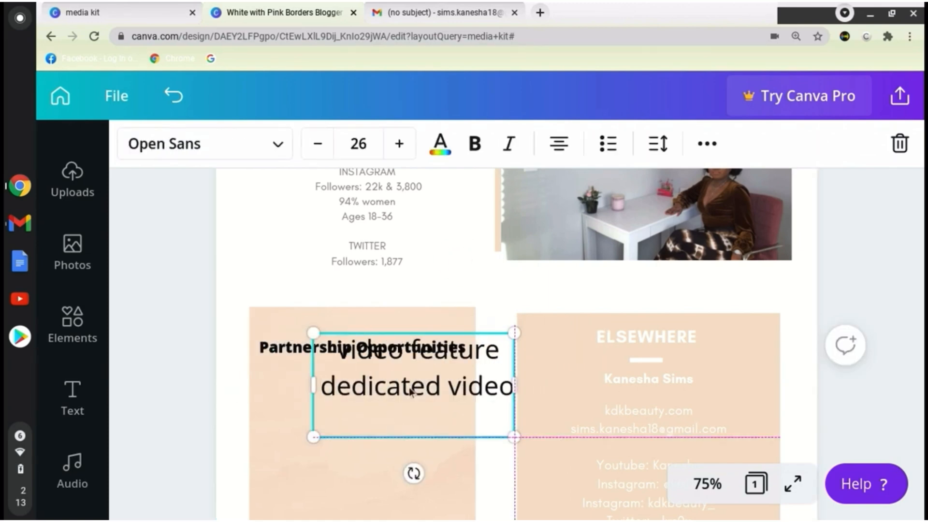
Place the list beneath the "Partnership Opportunities" heading and complete it as dashed items with "product review" and "instagram post".
{"action": "left_click_drag", "start_coordinate": [332, 339], "coordinate": [299, 399]}
{"action": "type", "text": "- produc"}
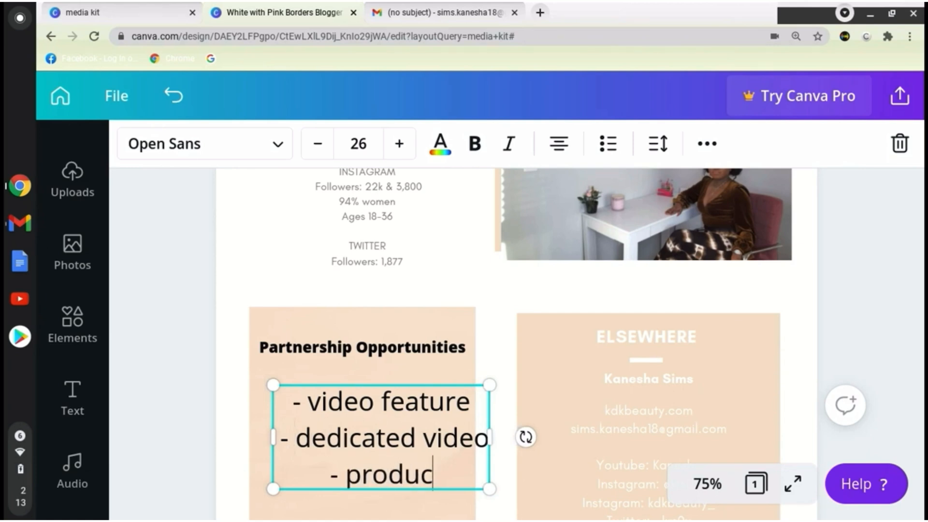
{"action": "type", "text": "w"}
{"action": "key", "text": "Return"}
{"action": "type", "text": "- instagram post"}
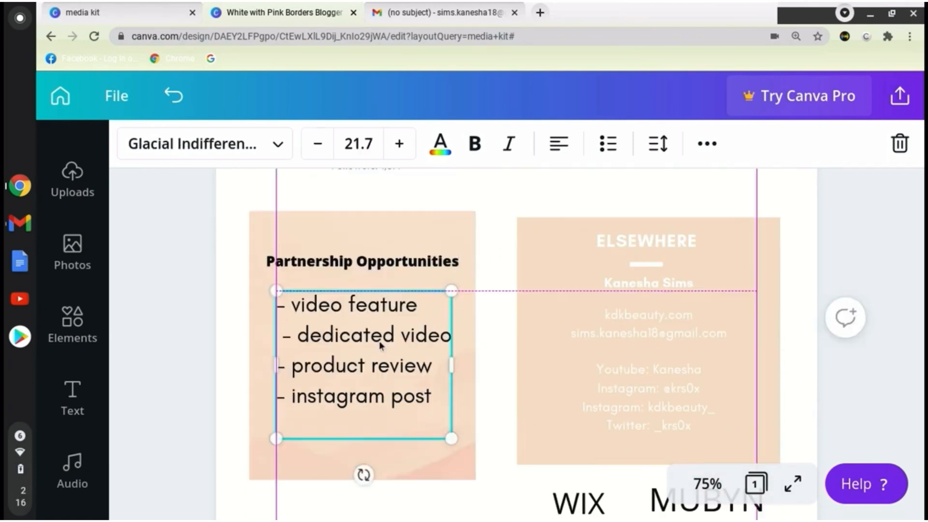
{"action": "left_click", "coordinate": [505, 374]}
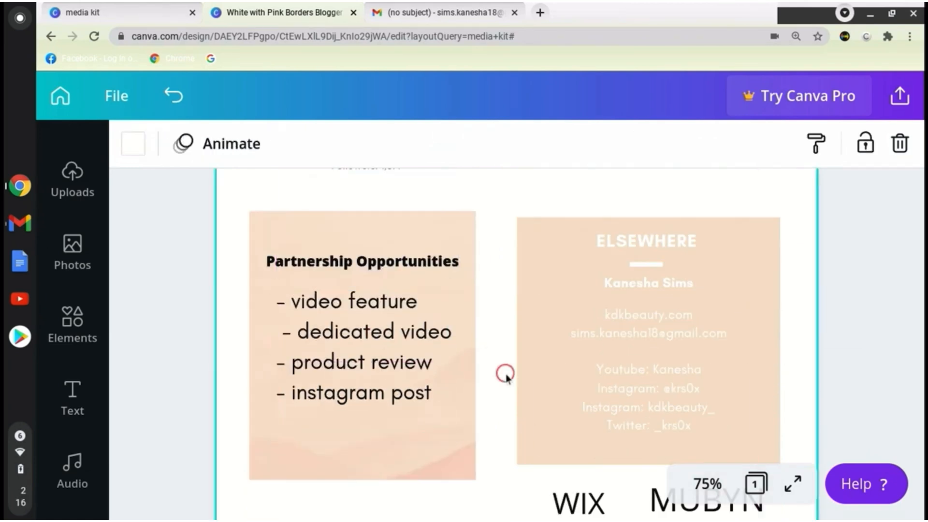
Search the design elements for "pink swatch".
{"action": "left_click", "coordinate": [869, 410]}
{"action": "scroll", "coordinate": [870, 411], "scroll_direction": "up", "scroll_amount": 8}
{"action": "scroll", "coordinate": [869, 410], "scroll_direction": "down", "scroll_amount": 1}
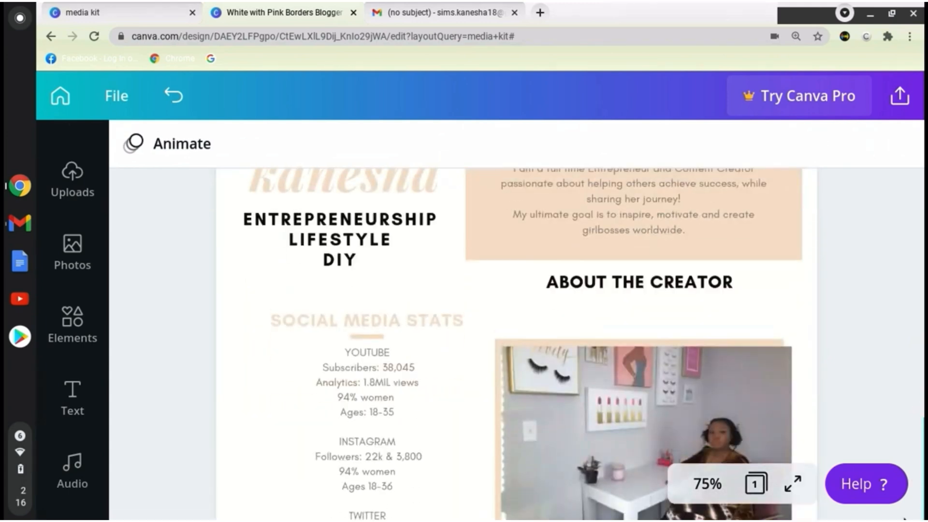
{"action": "left_click", "coordinate": [88, 328]}
{"action": "left_click", "coordinate": [227, 156]}
{"action": "type", "text": "pink swatch"}
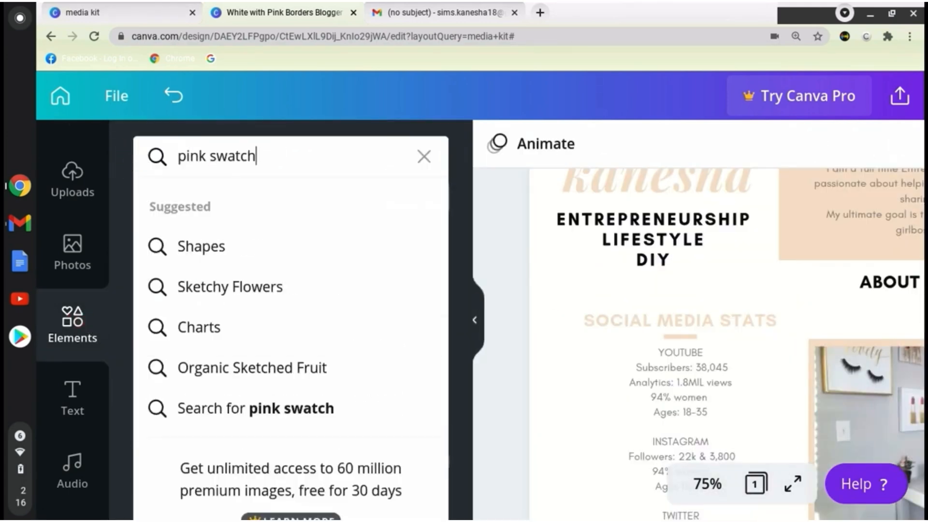
{"action": "key", "text": "Return"}
Replace the peach block behind the "Partnership Opportunities" heading with a peach brush swatch scaled to the heading's width.
{"action": "mouse_move", "coordinate": [463, 313]}
{"action": "left_mouse_down"}
{"action": "mouse_move", "coordinate": [504, 519]}
{"action": "mouse_move", "coordinate": [479, 383]}
{"action": "mouse_move", "coordinate": [493, 358]}
{"action": "mouse_move", "coordinate": [485, 346]}
{"action": "mouse_move", "coordinate": [289, 392]}
{"action": "mouse_move", "coordinate": [290, 373]}
{"action": "mouse_move", "coordinate": [310, 416]}
{"action": "left_mouse_up"}
{"action": "right_click", "coordinate": [493, 358]}
{"action": "left_click", "coordinate": [475, 332]}
{"action": "scroll", "coordinate": [488, 339], "scroll_direction": "up", "scroll_amount": 5}
{"action": "scroll", "coordinate": [488, 347], "scroll_direction": "down", "scroll_amount": 5}
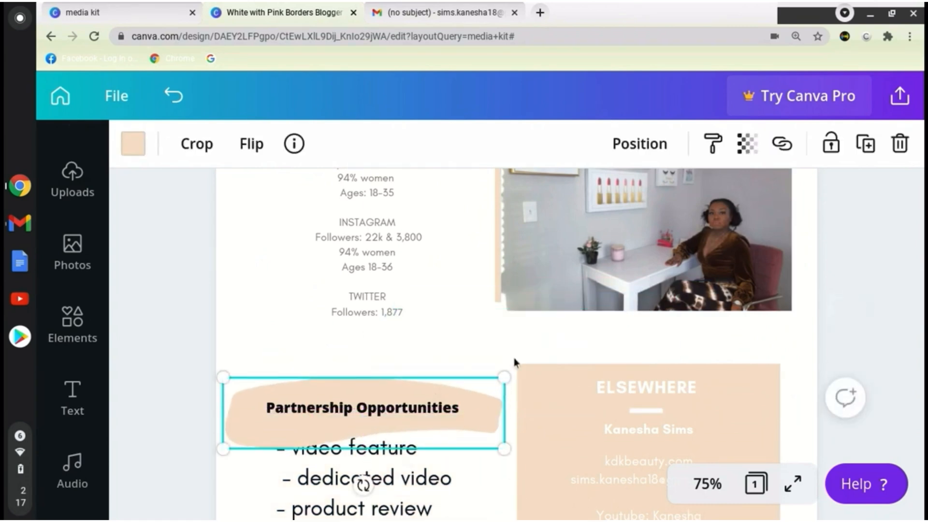
{"action": "left_click_drag", "start_coordinate": [504, 378], "coordinate": [450, 396]}
{"action": "left_click_drag", "start_coordinate": [372, 409], "coordinate": [376, 409]}
{"action": "left_click", "coordinate": [173, 96]}
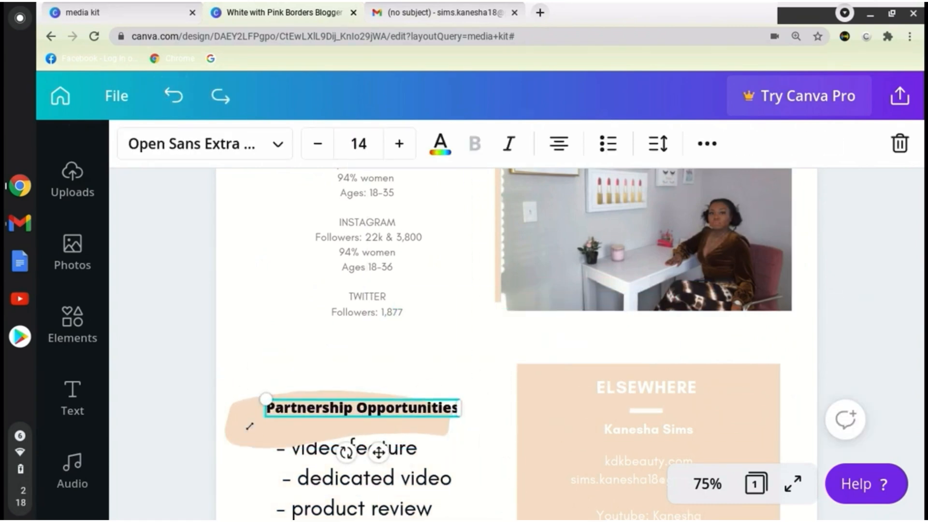
{"action": "mouse_move", "coordinate": [266, 427]}
{"action": "left_mouse_down"}
{"action": "mouse_move", "coordinate": [277, 409]}
{"action": "mouse_move", "coordinate": [290, 415]}
{"action": "left_mouse_up"}
Paste a copy of the brush swatch and place it over the creator's name title at the start of the page.
{"action": "scroll", "coordinate": [475, 425], "scroll_direction": "up", "scroll_amount": 6}
{"action": "key", "text": "ctrl+v"}
{"action": "mouse_move", "coordinate": [476, 442]}
{"action": "left_mouse_down"}
{"action": "mouse_move", "coordinate": [453, 436]}
{"action": "mouse_move", "coordinate": [650, 348]}
{"action": "mouse_move", "coordinate": [655, 362]}
{"action": "mouse_move", "coordinate": [306, 255]}
{"action": "left_mouse_up"}
{"action": "left_click", "coordinate": [660, 146]}
{"action": "left_click", "coordinate": [498, 207]}
{"action": "left_click", "coordinate": [902, 302]}
{"action": "left_click", "coordinate": [628, 356]}
{"action": "left_click", "coordinate": [613, 375]}
Recolour the title's brush swatch black and fit the creator's name on top of it.
{"action": "left_click", "coordinate": [136, 144]}
{"action": "left_click", "coordinate": [154, 342]}
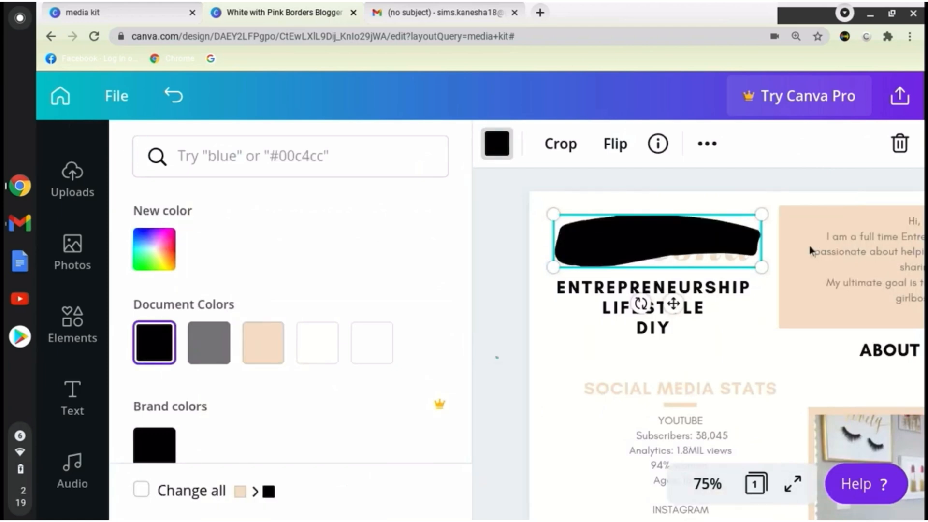
{"action": "left_click", "coordinate": [917, 325]}
{"action": "left_click", "coordinate": [357, 243]}
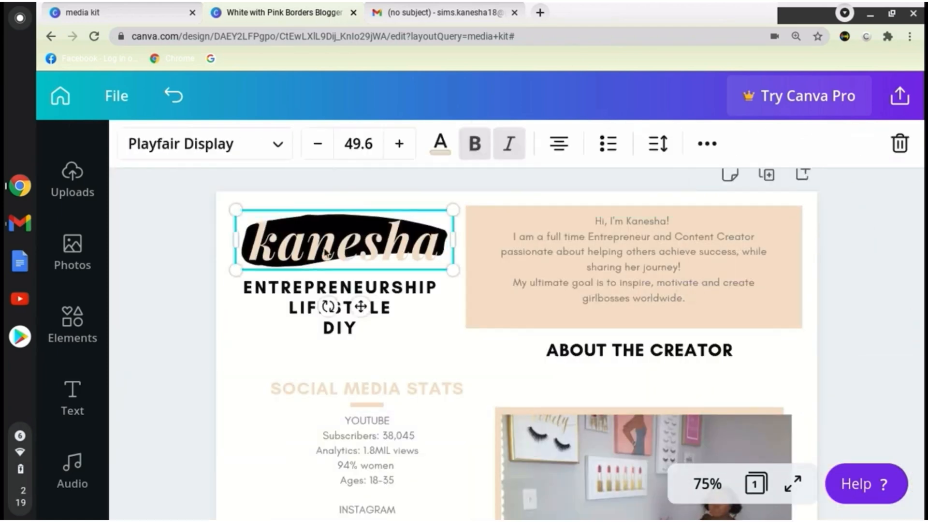
{"action": "mouse_move", "coordinate": [236, 270]}
{"action": "left_mouse_down"}
{"action": "mouse_move", "coordinate": [227, 282]}
{"action": "mouse_move", "coordinate": [242, 272]}
{"action": "left_mouse_up"}
{"action": "left_click", "coordinate": [905, 393]}
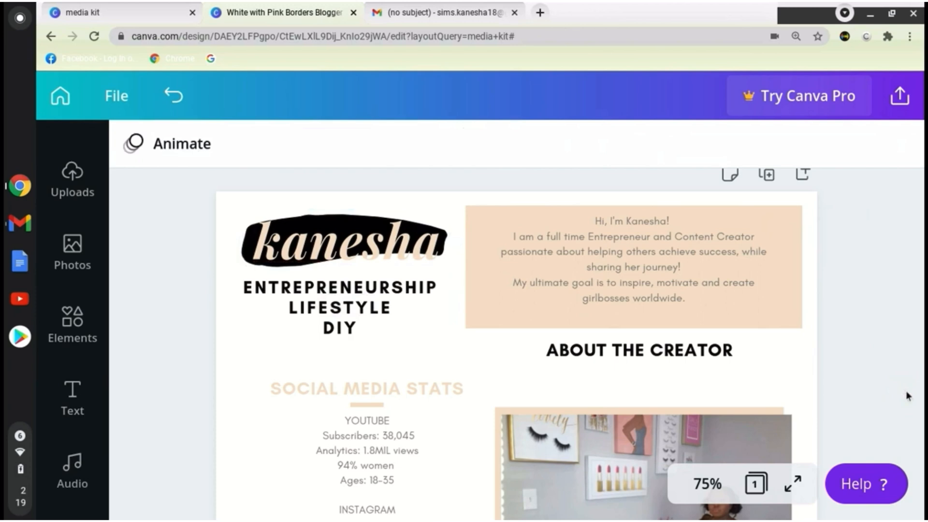
Change the "Partnership Opportunities" heading to a brush script font.
{"action": "scroll", "coordinate": [905, 394], "scroll_direction": "down", "scroll_amount": 8}
{"action": "left_click", "coordinate": [362, 236]}
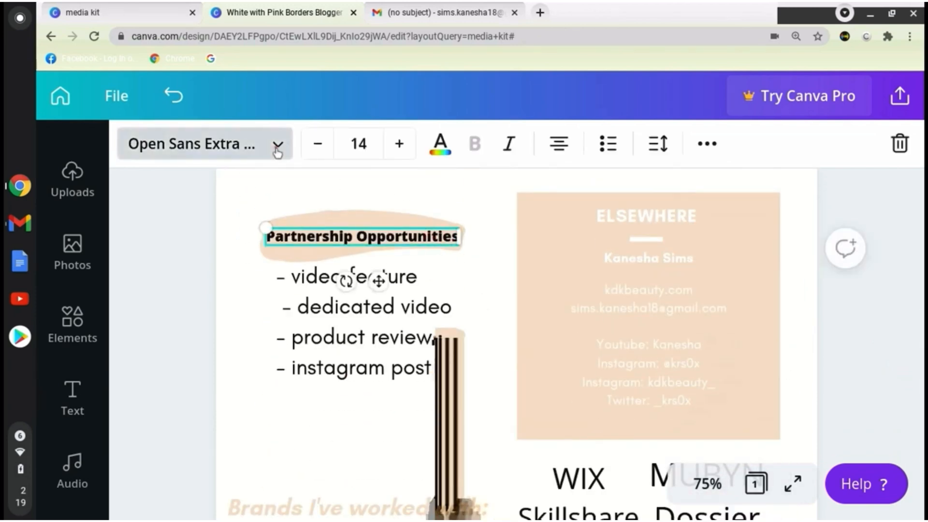
{"action": "left_click", "coordinate": [277, 145]}
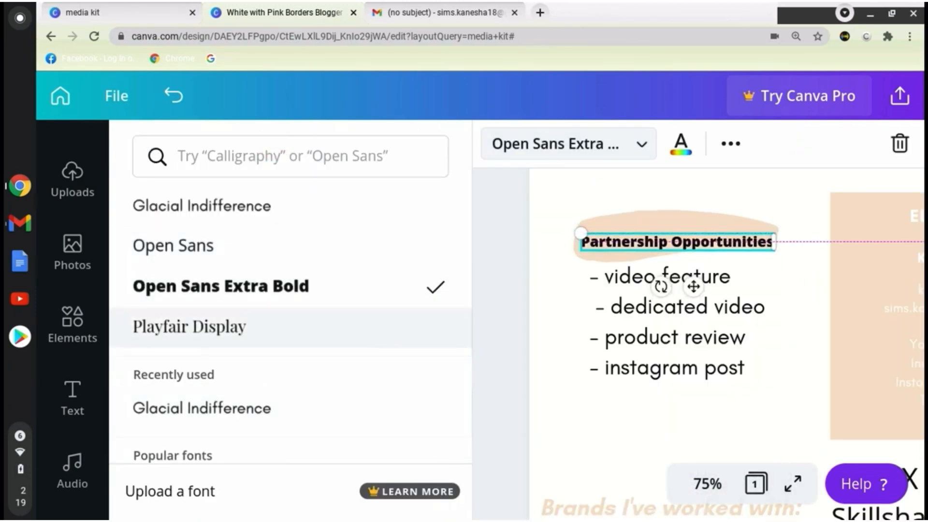
{"action": "left_click", "coordinate": [368, 327]}
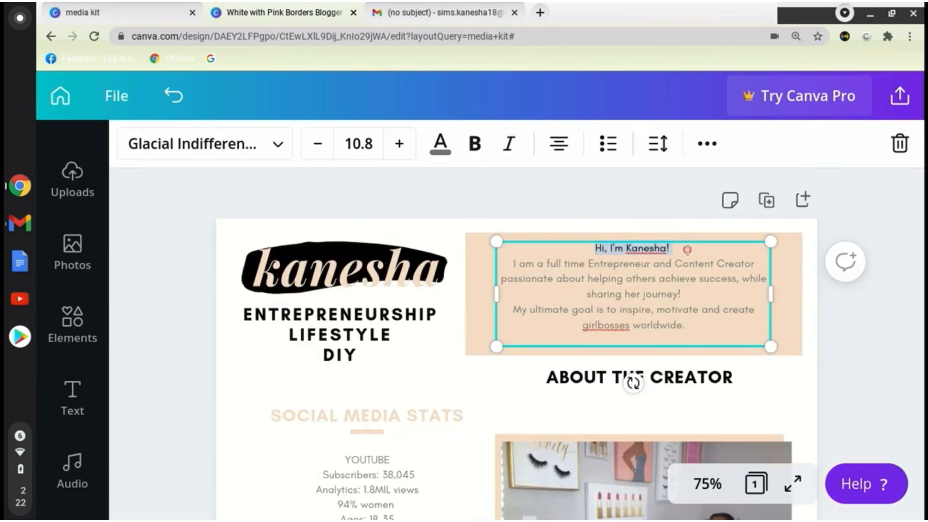
Bold the bio's greeting line, correct its wording to "sharing my journey!" and "girl bosses", and widen the text box.
{"action": "left_click", "coordinate": [596, 221]}
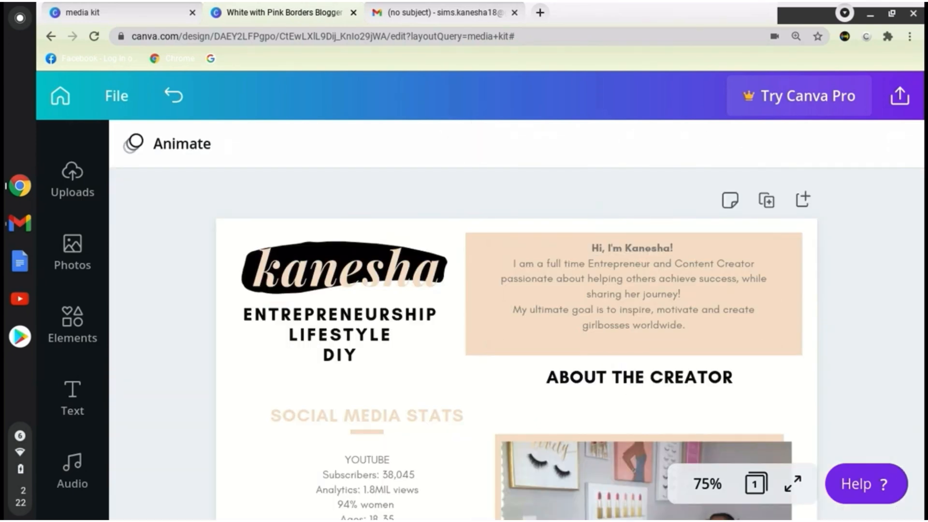
{"action": "left_click", "coordinate": [643, 304]}
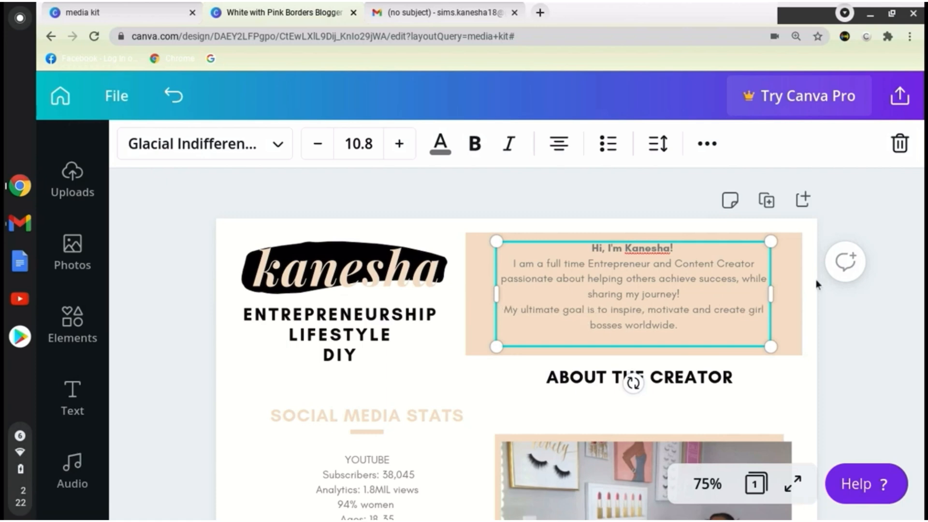
{"action": "left_click_drag", "start_coordinate": [770, 294], "coordinate": [788, 300]}
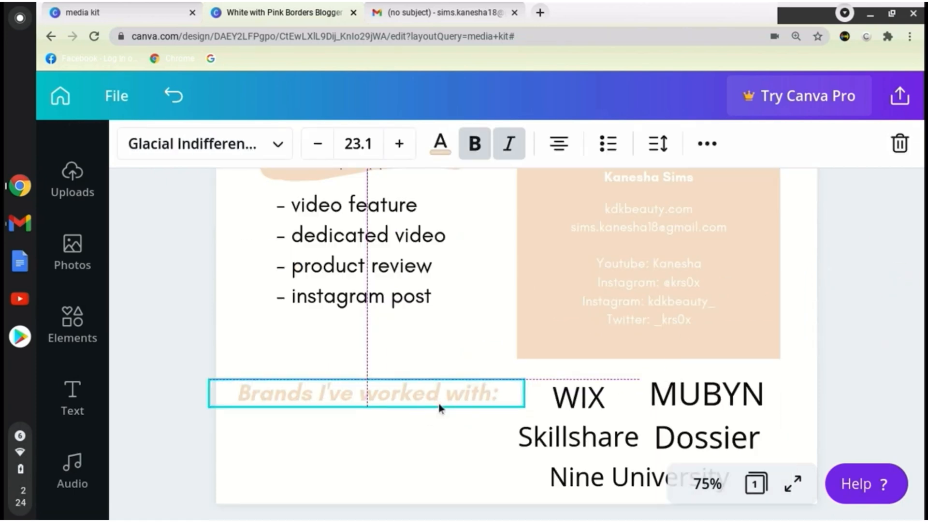
Centre the "Brands I've worked with:" heading and arrange WIX and Skillshare, Nine University, and MUBYN and Dossier in three columns below it.
{"action": "left_click_drag", "start_coordinate": [440, 407], "coordinate": [603, 403]}
{"action": "left_click_drag", "start_coordinate": [598, 440], "coordinate": [370, 440]}
{"action": "left_click_drag", "start_coordinate": [758, 421], "coordinate": [855, 393]}
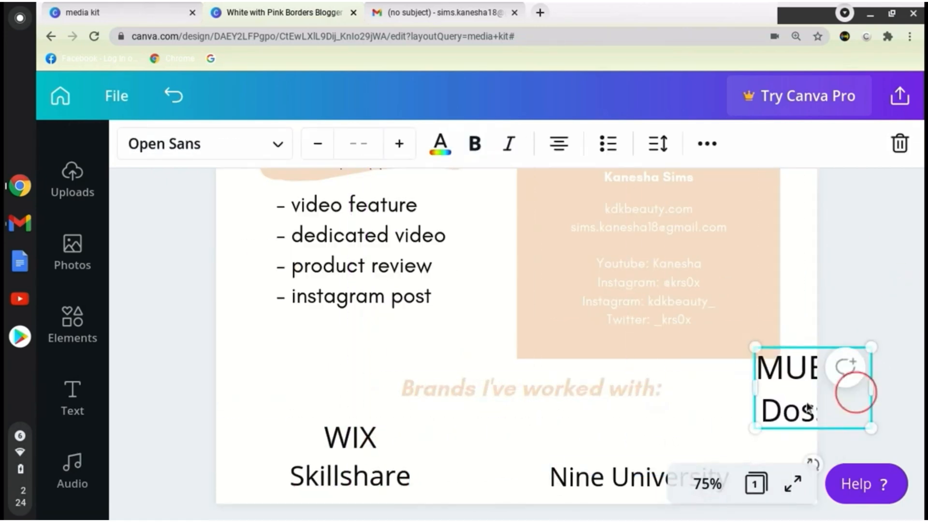
{"action": "left_click_drag", "start_coordinate": [634, 493], "coordinate": [511, 459]}
{"action": "left_click_drag", "start_coordinate": [838, 393], "coordinate": [673, 454]}
{"action": "left_click", "coordinate": [771, 383]}
{"action": "left_click_drag", "start_coordinate": [578, 449], "coordinate": [571, 450]}
{"action": "left_click_drag", "start_coordinate": [370, 448], "coordinate": [364, 448]}
{"action": "key", "text": "Escape"}
Review the layout from the brand names up to the bio and stats, and preview the whole page in full screen.
{"action": "scroll", "coordinate": [776, 441], "scroll_direction": "up", "scroll_amount": 10}
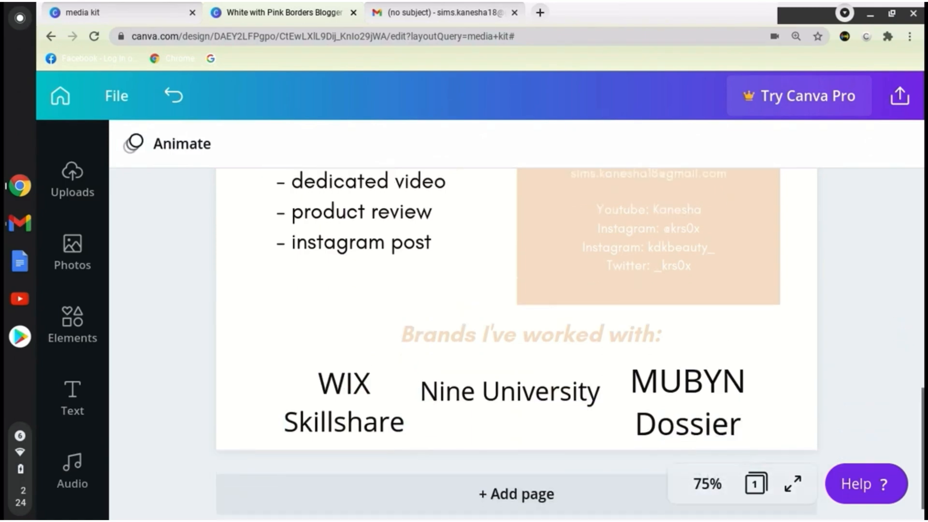
{"action": "scroll", "coordinate": [516, 344], "scroll_direction": "down", "scroll_amount": 10}
{"action": "scroll", "coordinate": [516, 344], "scroll_direction": "up", "scroll_amount": 3}
{"action": "scroll", "coordinate": [516, 344], "scroll_direction": "up", "scroll_amount": 8}
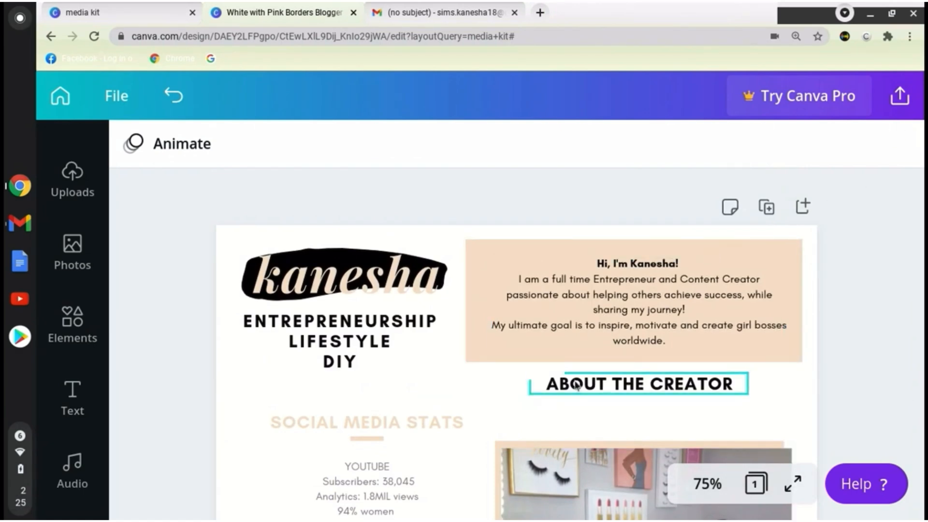
{"action": "scroll", "coordinate": [576, 385], "scroll_direction": "down", "scroll_amount": 5}
{"action": "left_click", "coordinate": [400, 277]}
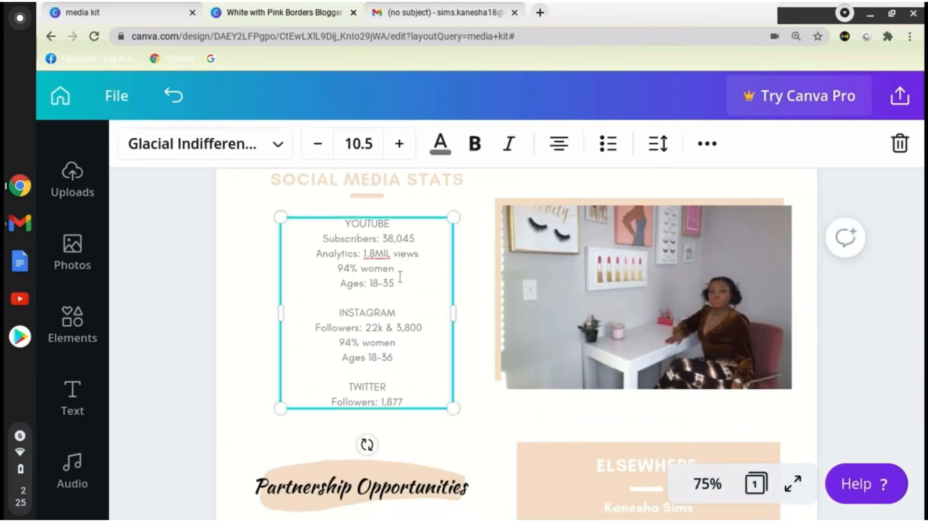
{"action": "left_click", "coordinate": [846, 353]}
{"action": "left_click", "coordinate": [793, 483]}
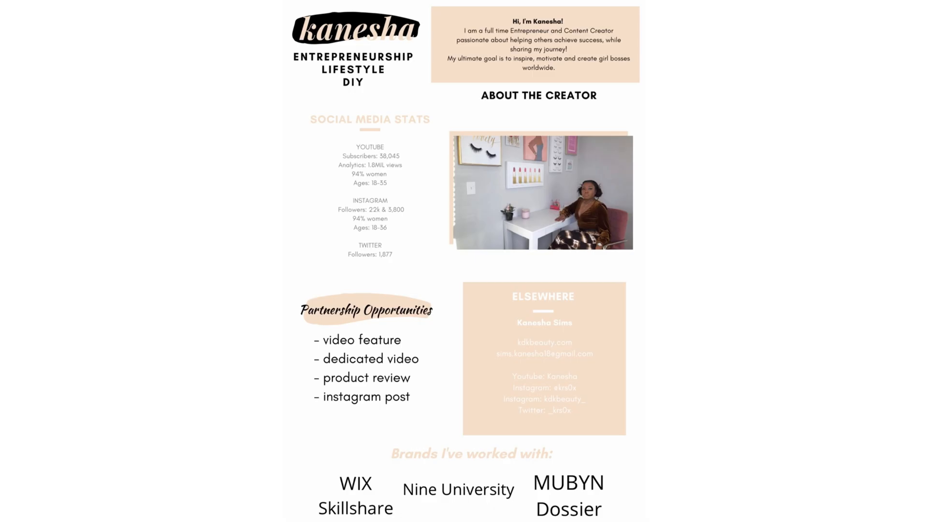